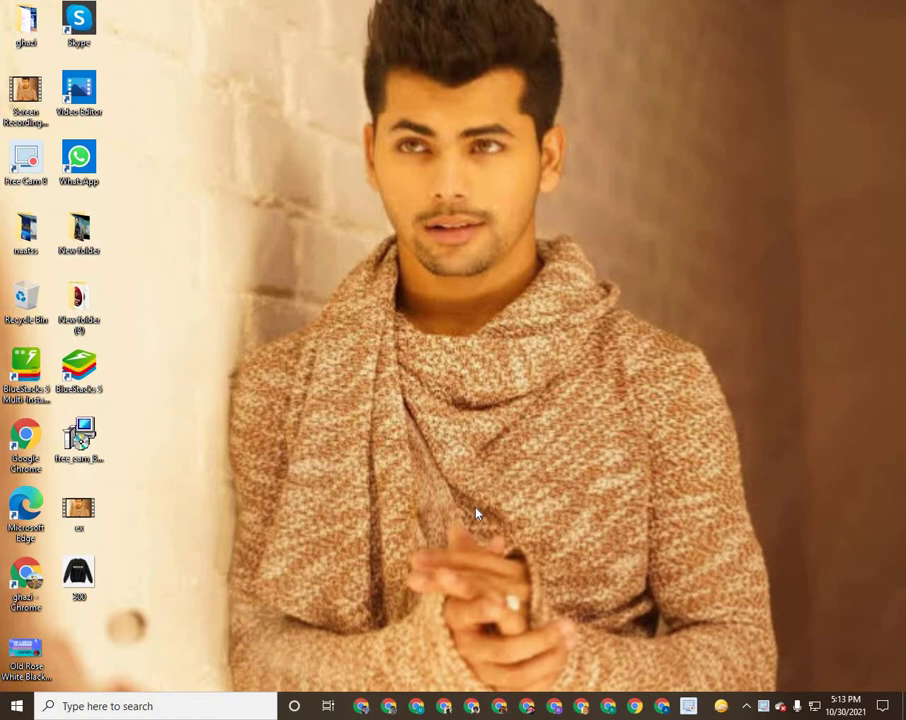
Open a maximized Chrome window and go to teespring.com.
left_click(609, 707)
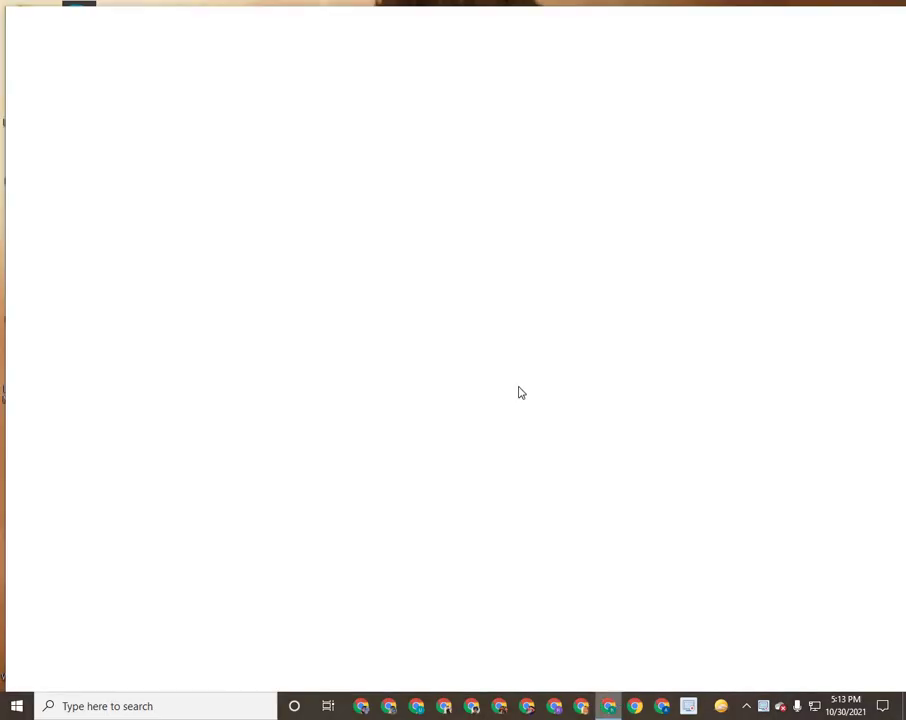
left_click(862, 17)
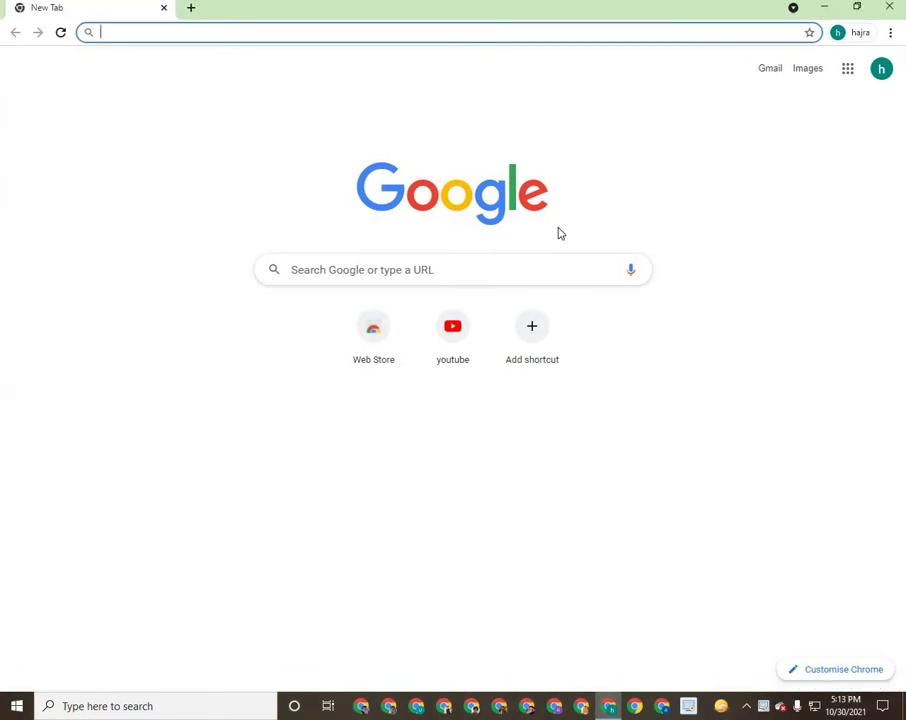
left_click(520, 276)
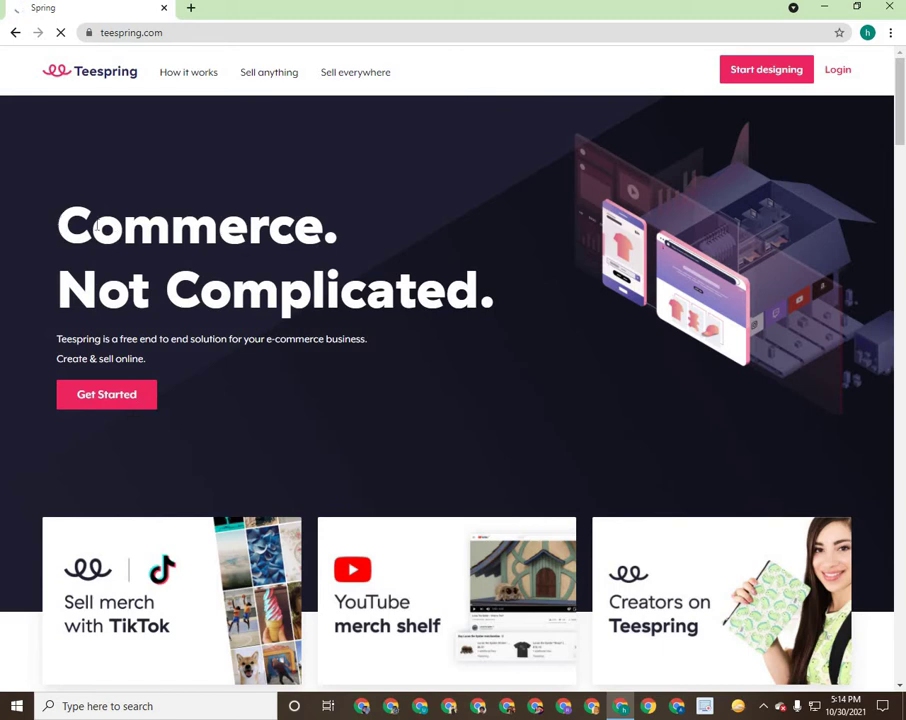
Go from the Teespring home page through Login to the Spring Create account form.
left_click_drag(56, 208, 493, 328)
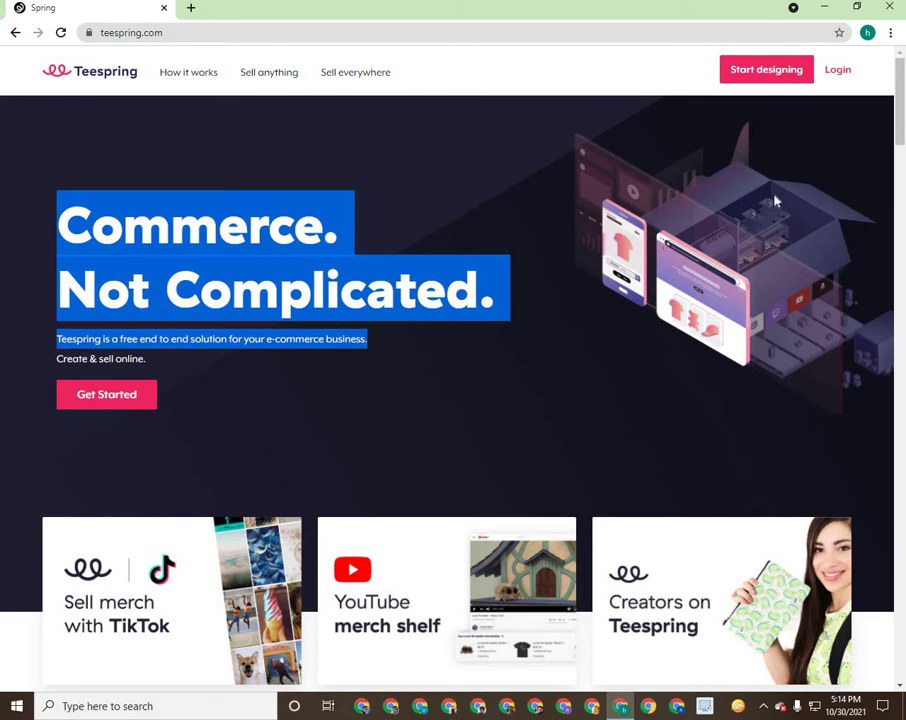
left_click(73, 376)
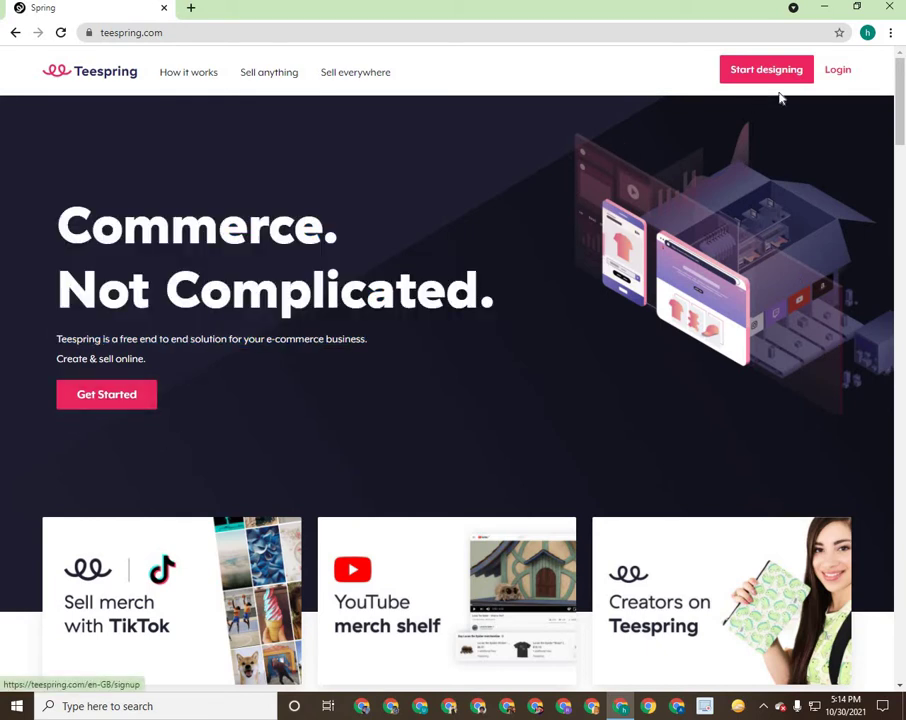
left_click(835, 70)
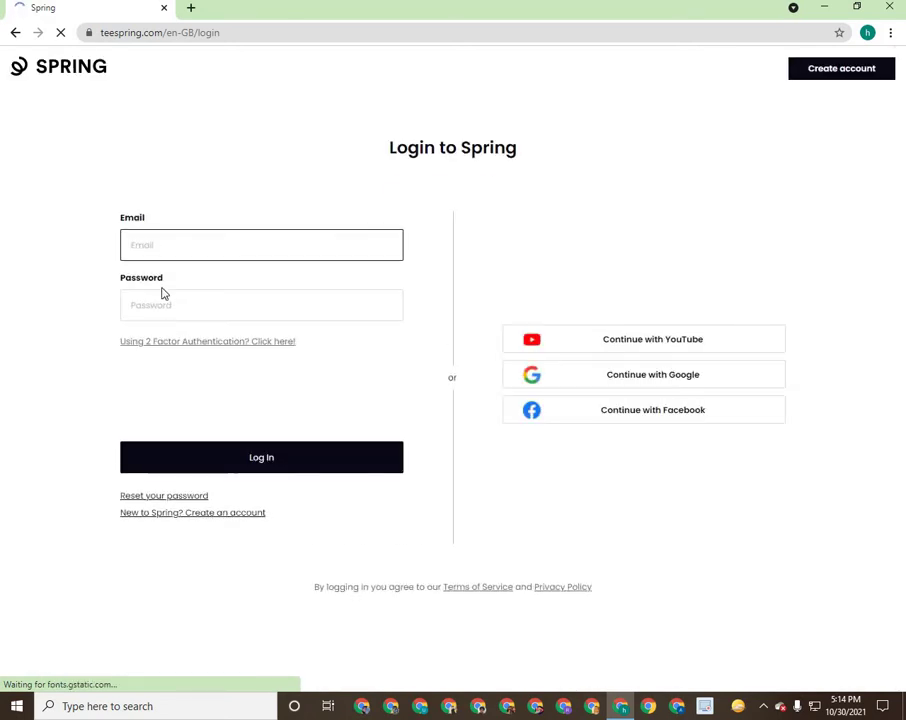
left_click(160, 307)
left_click(166, 239)
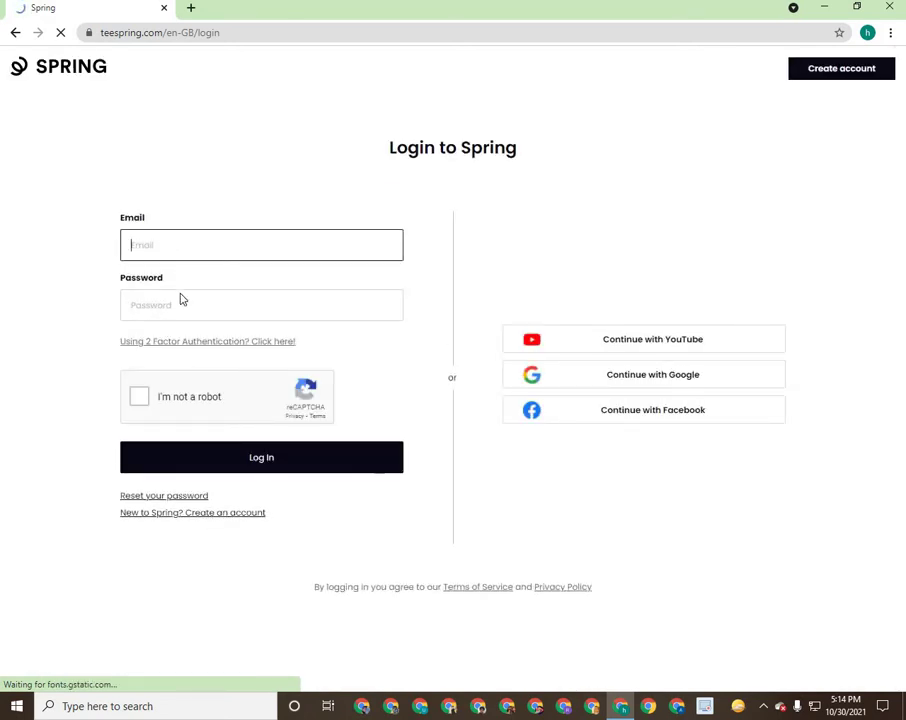
left_click(182, 303)
left_click(168, 242)
left_click(829, 72)
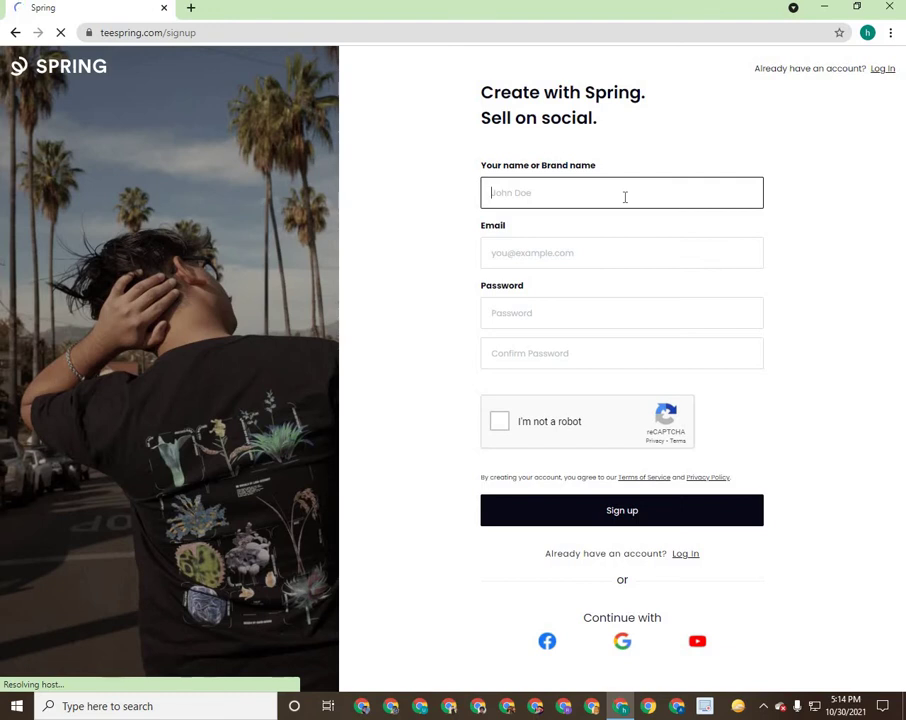
Enter the account holder's full name, paste the saved email, and type and confirm a password.
type("Usman swati")
left_click(591, 250)
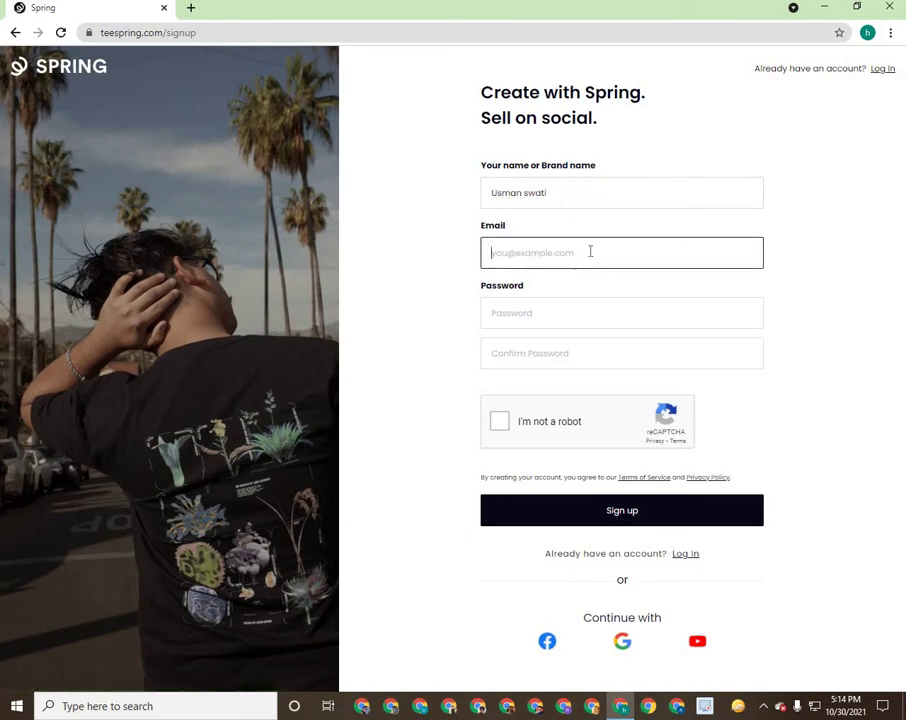
key("ctrl+v")
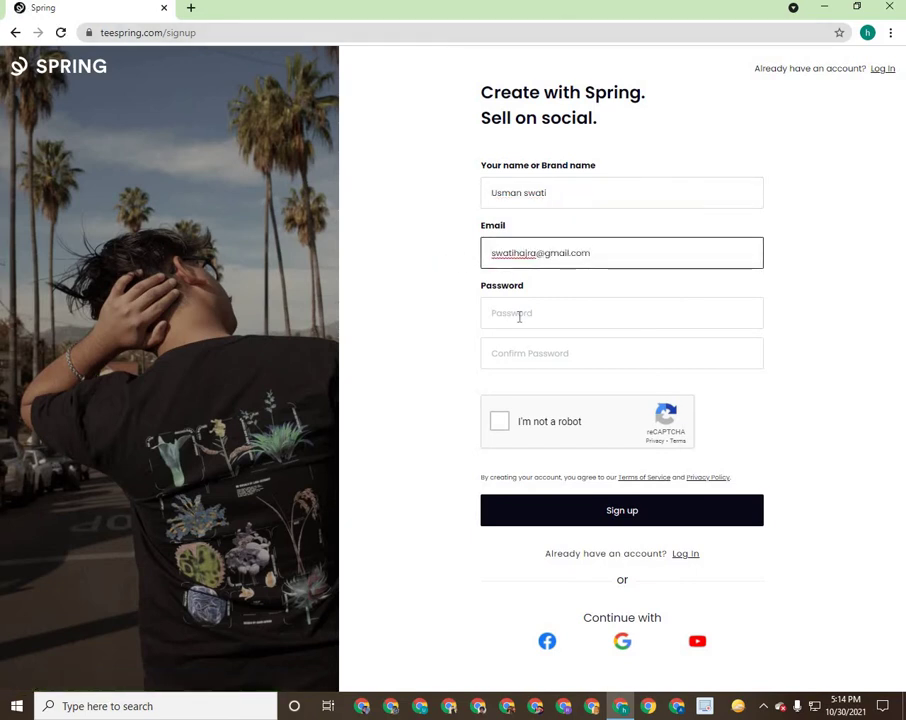
left_click(519, 317)
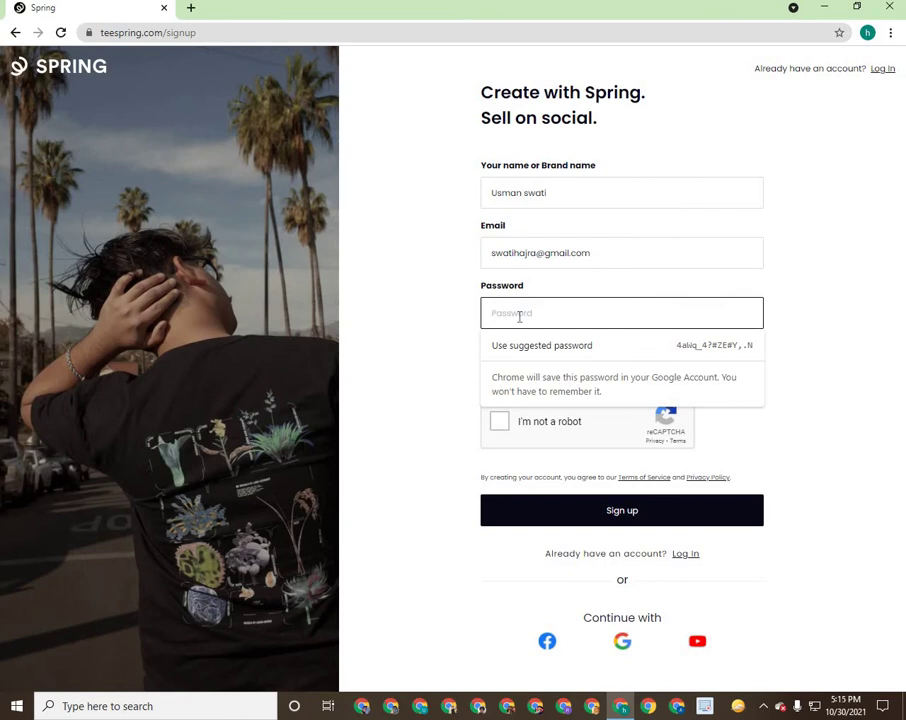
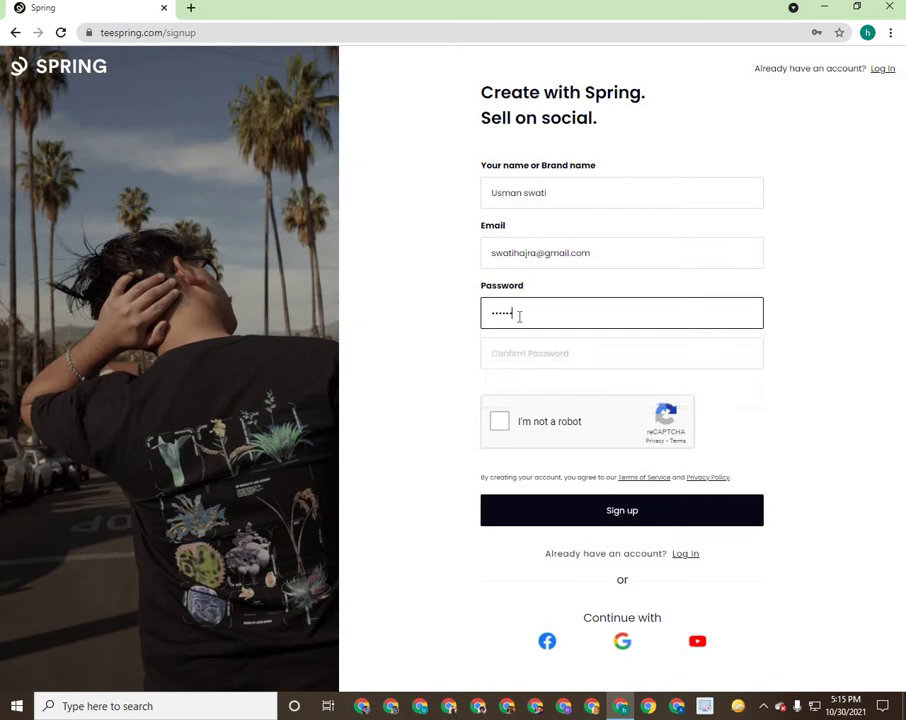
key("Tab")
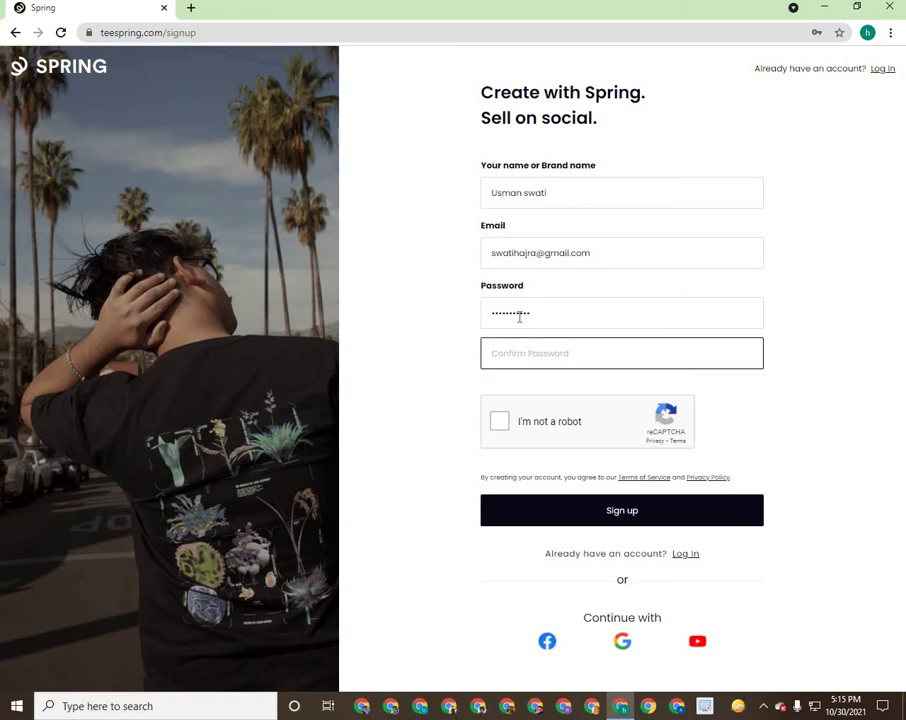
Tick the reCAPTCHA box and submit the sign-up form.
left_click(542, 429)
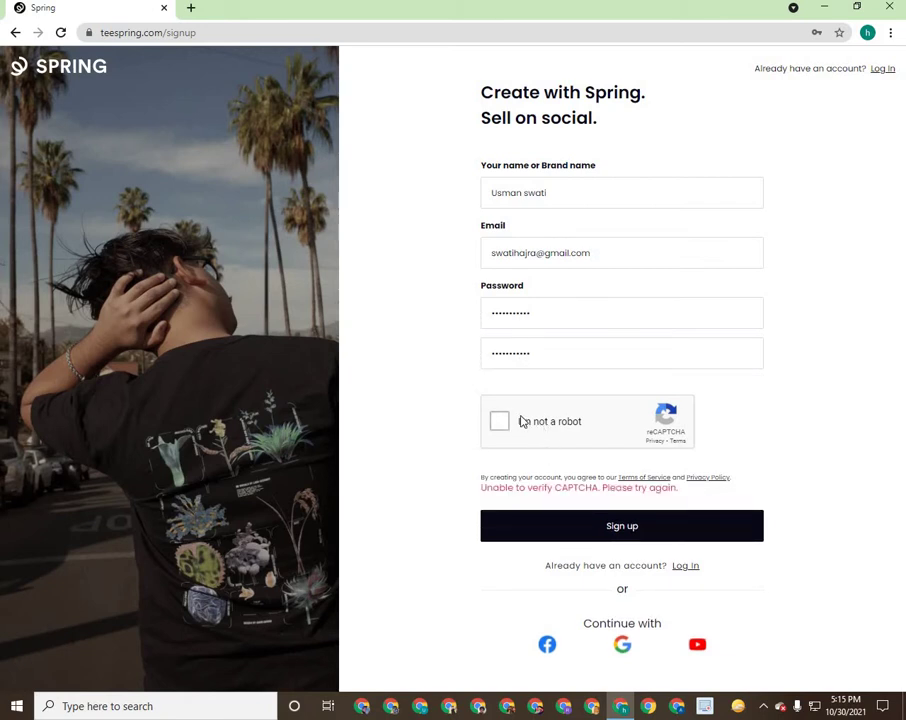
left_click(499, 421)
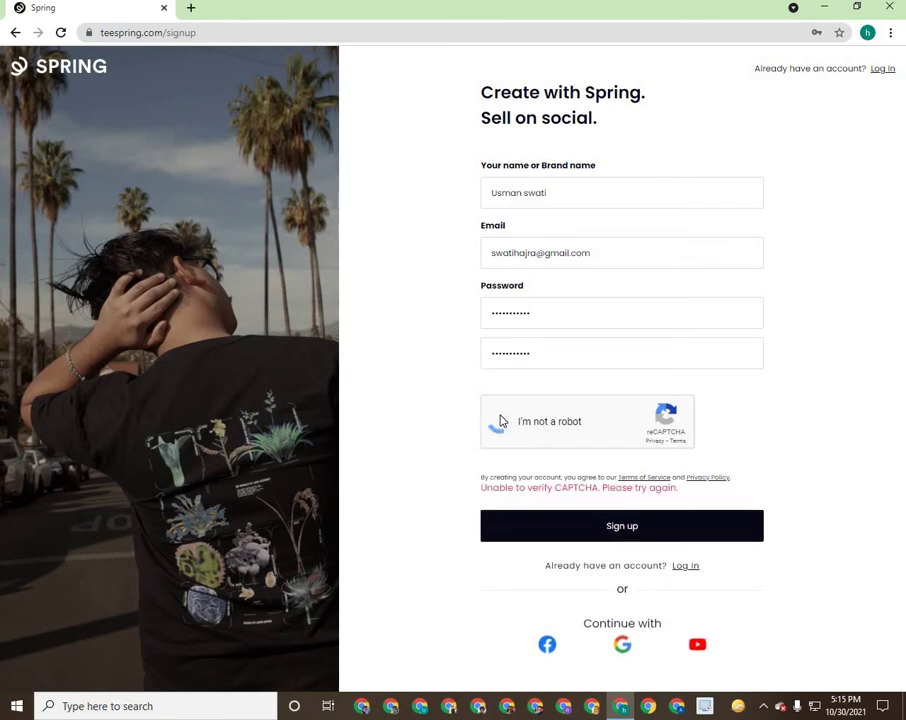
left_click(556, 525)
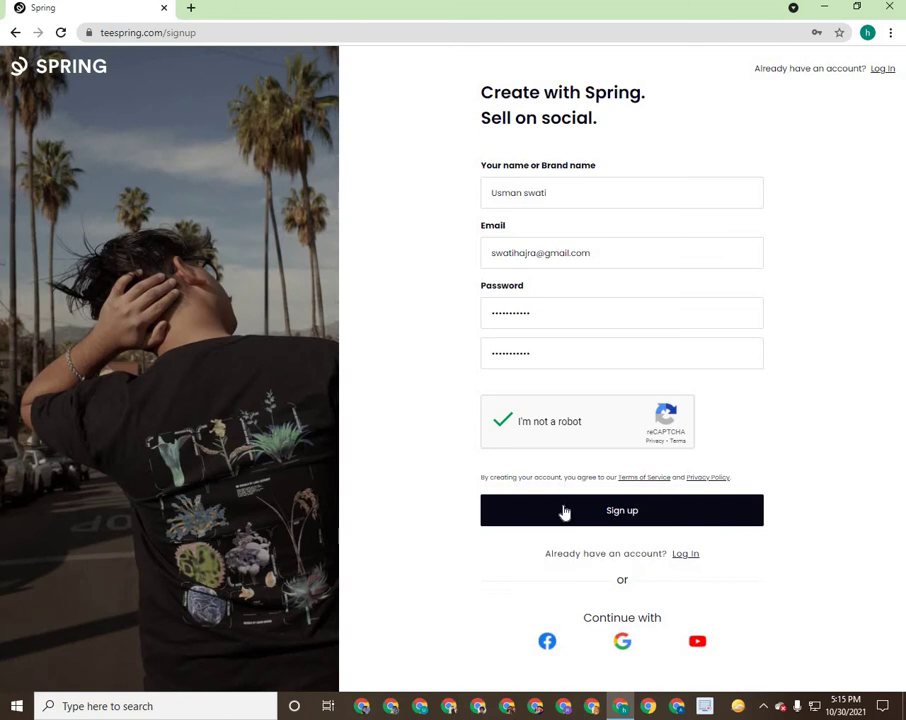
left_click(565, 512)
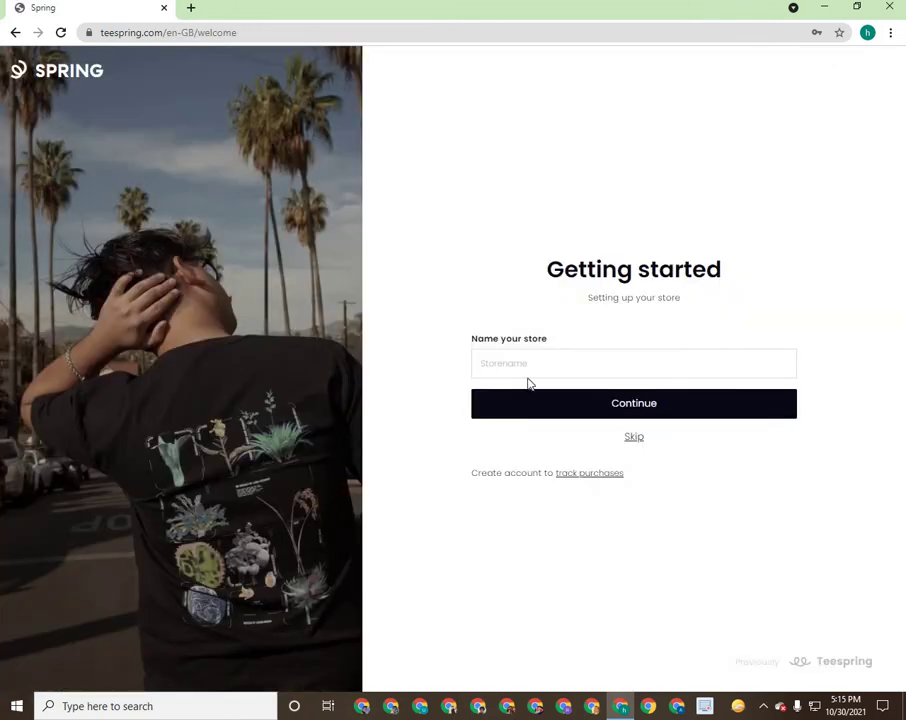
Name the store 'buy_perfects', save the password in Chrome, and continue.
left_click(532, 371)
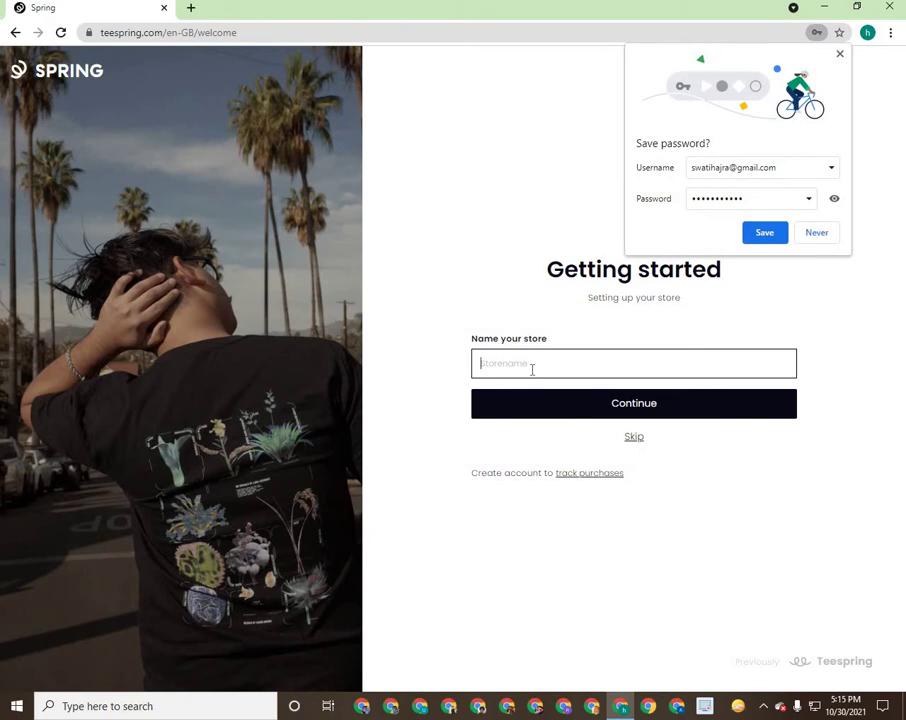
type("buy")
left_click(766, 239)
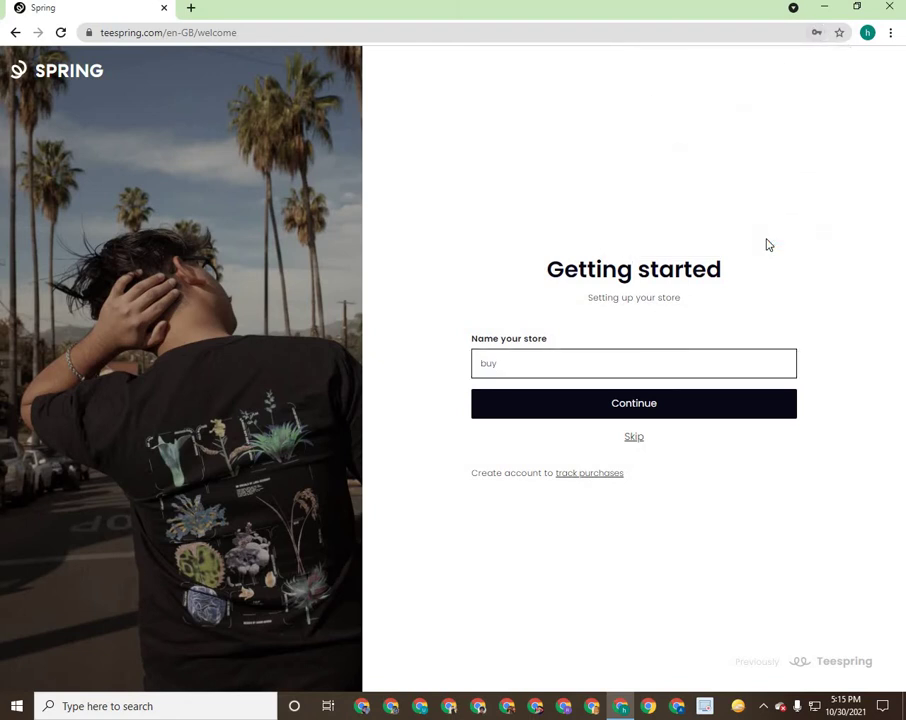
type("uy_perfects")
left_click(645, 414)
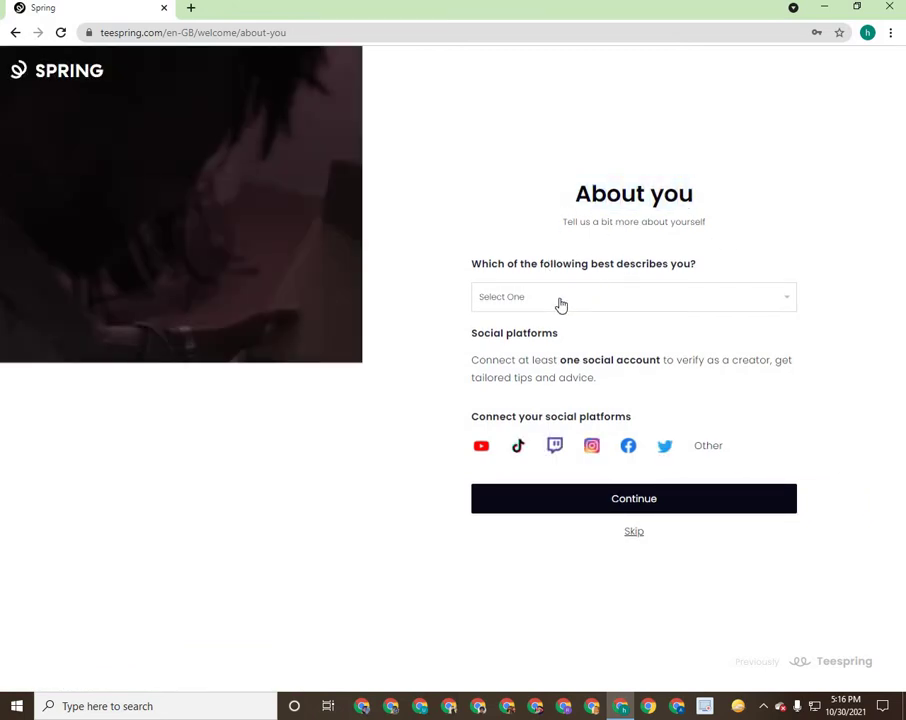
Choose Designer as the creator role.
left_click(561, 304)
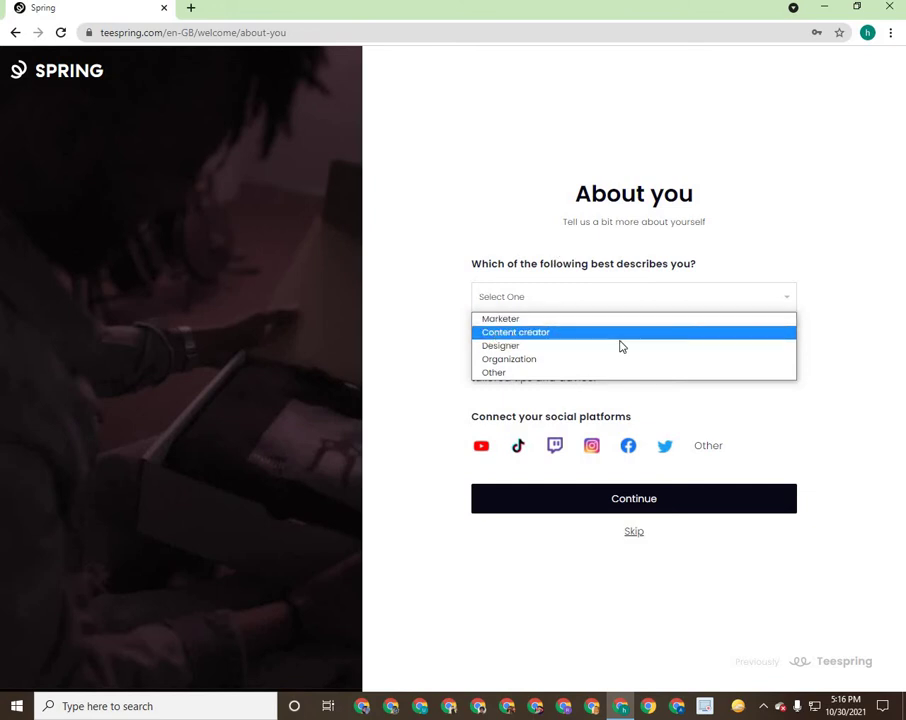
left_click(537, 346)
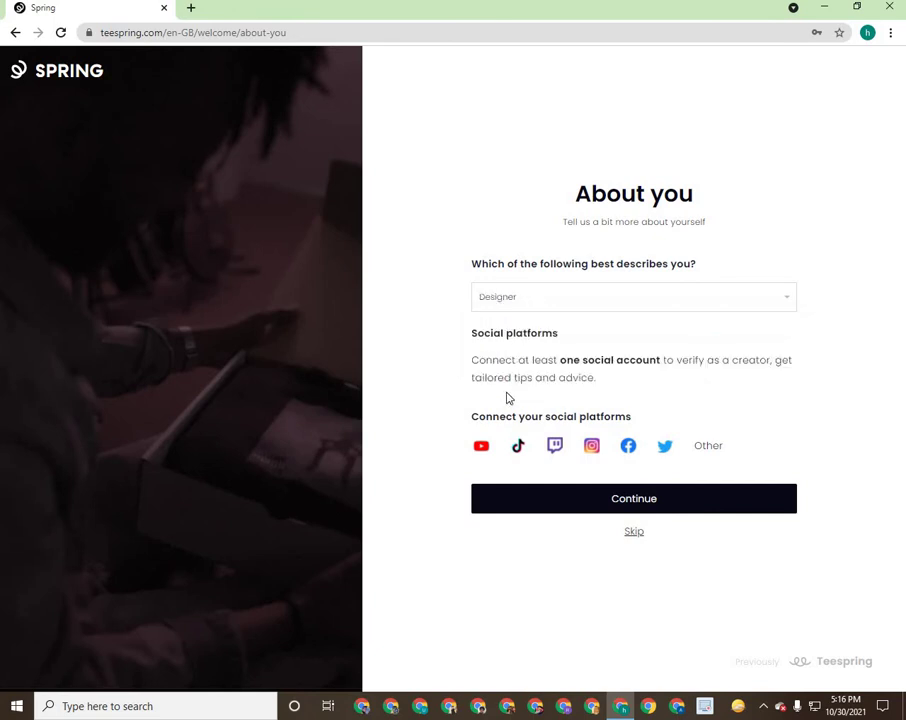
left_click_drag(478, 416, 406, 404)
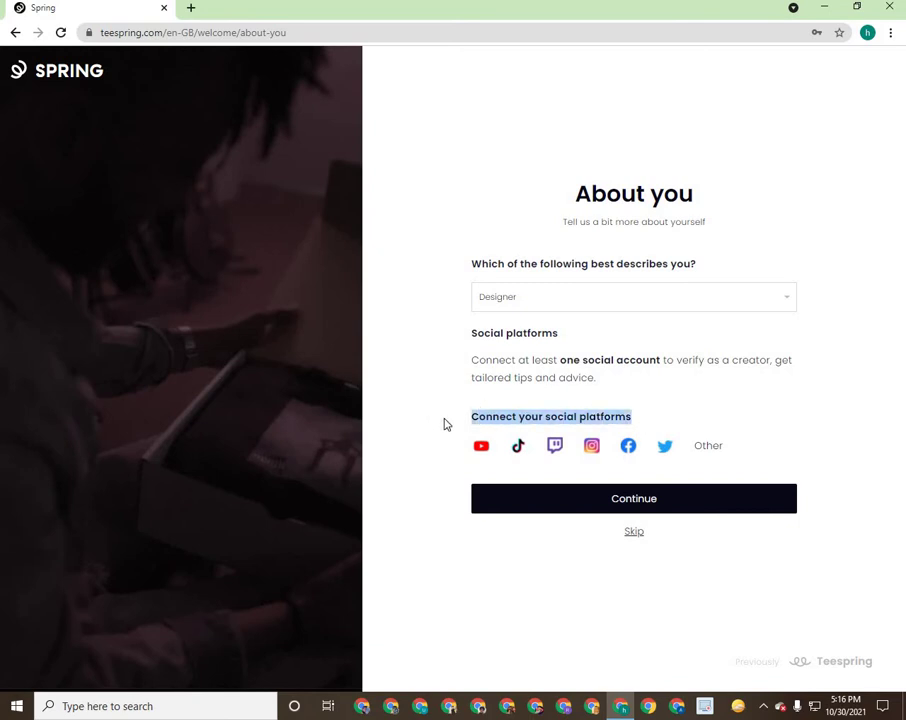
left_click(655, 421)
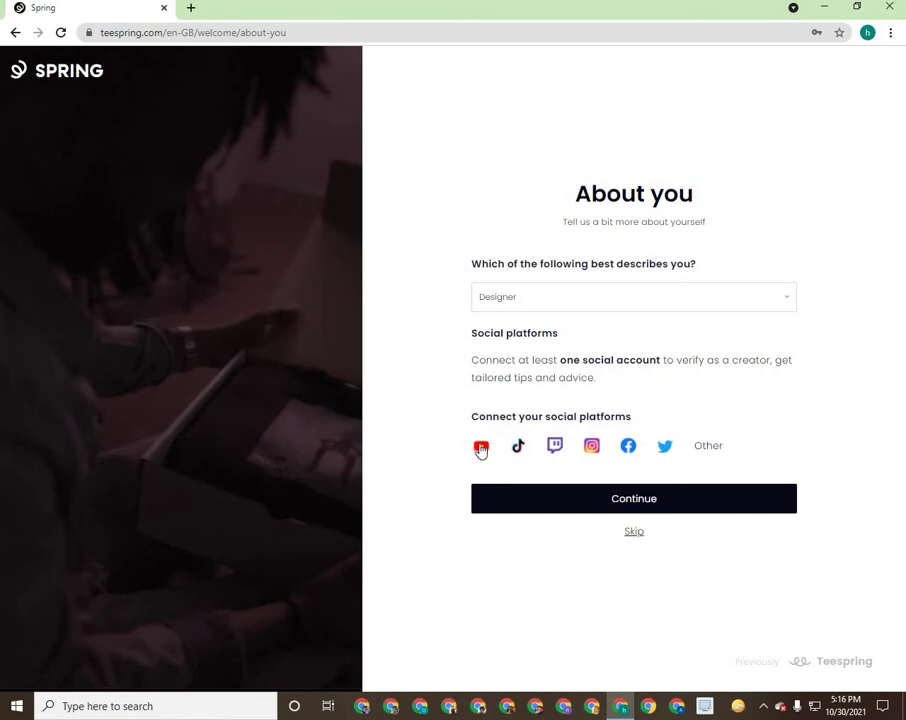
Add YouTube with the pasted channel link, then add a Facebook platform row and open another Chrome window.
left_click(482, 447)
left_click(614, 413)
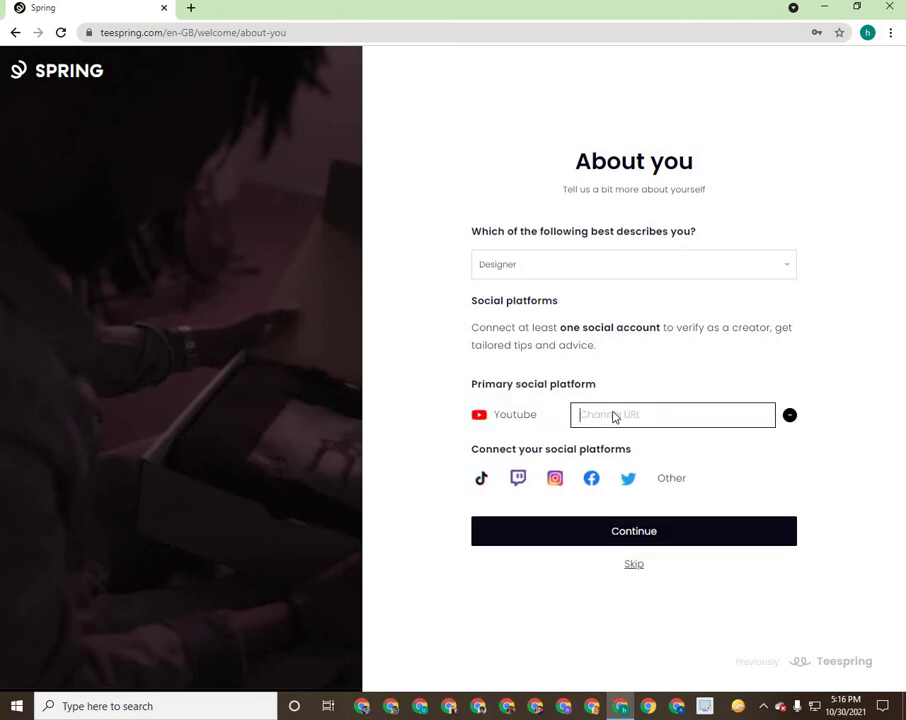
right_click(614, 414)
left_click(648, 522)
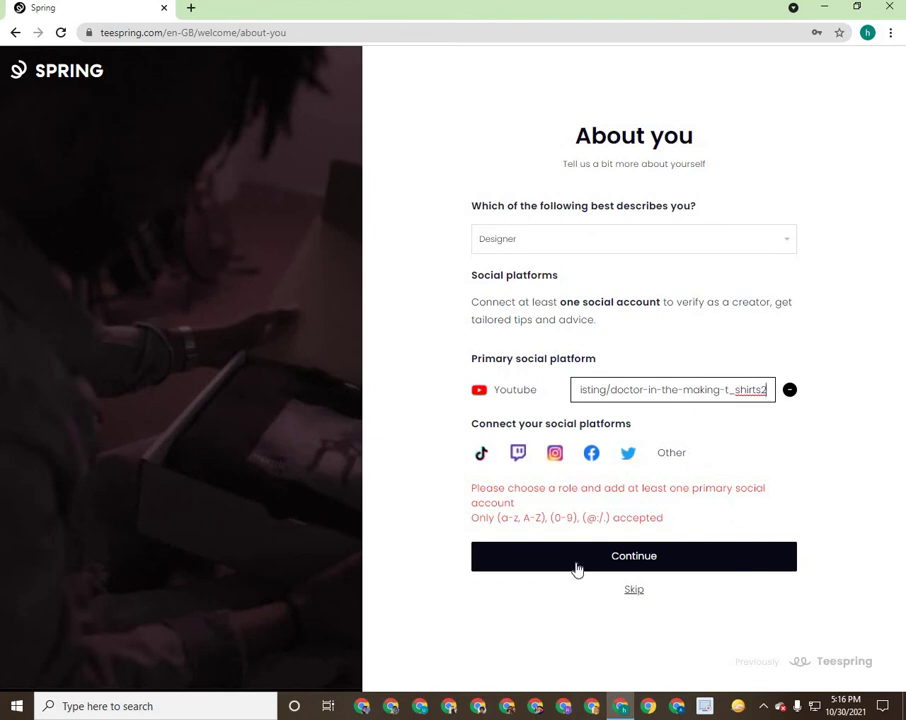
left_click(576, 569)
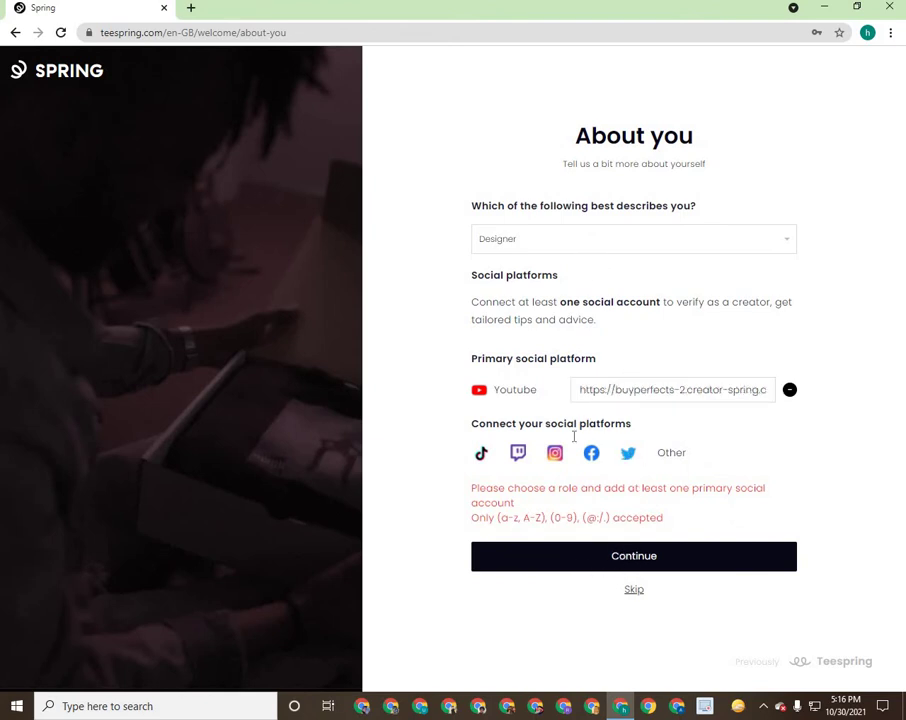
left_click_drag(470, 490, 687, 532)
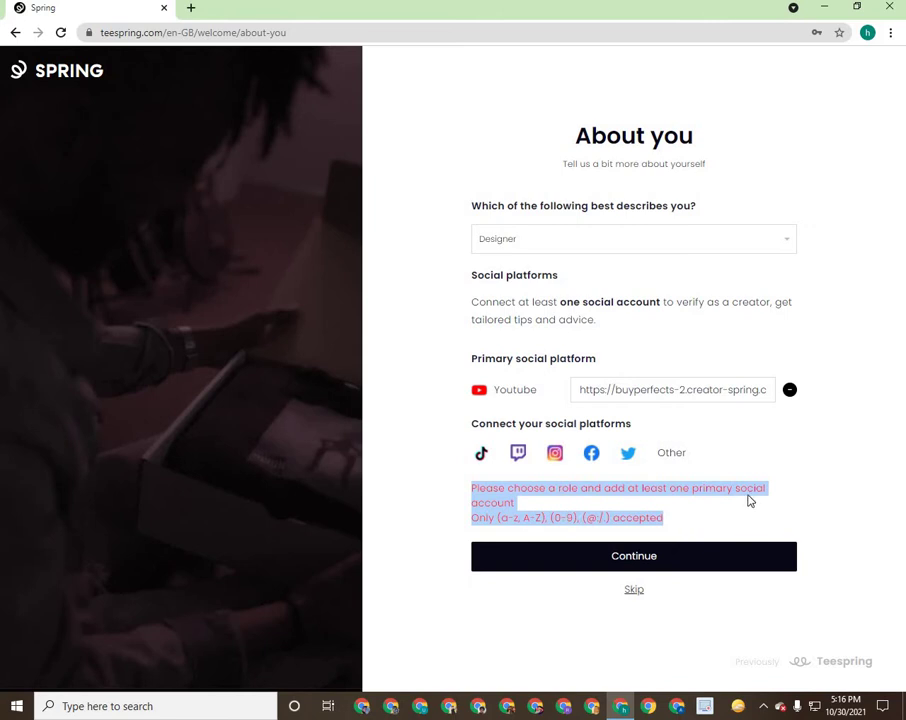
left_click(876, 506)
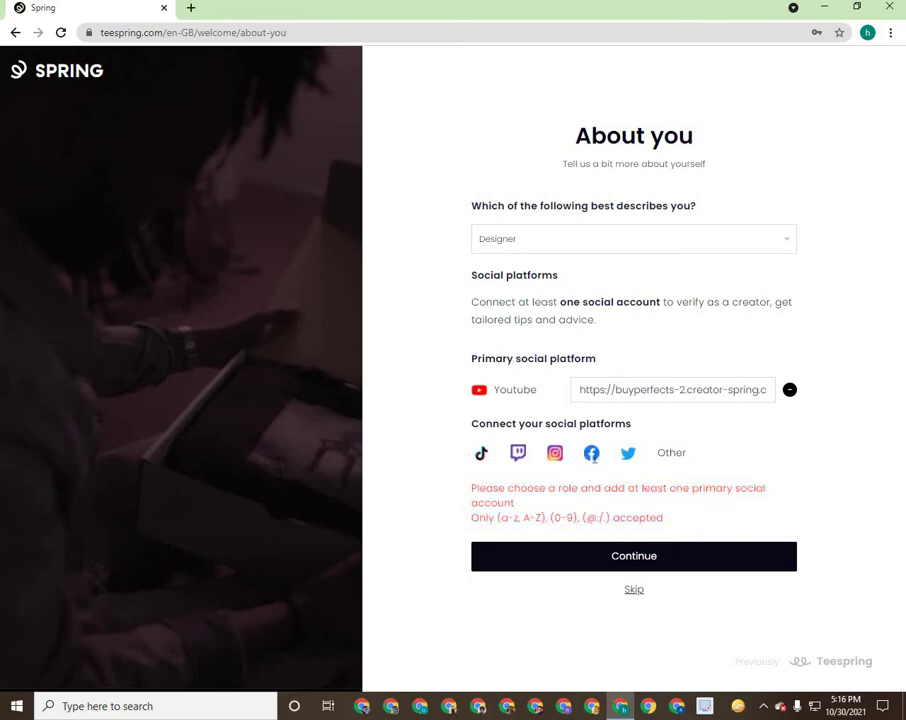
left_click(592, 455)
left_click(481, 708)
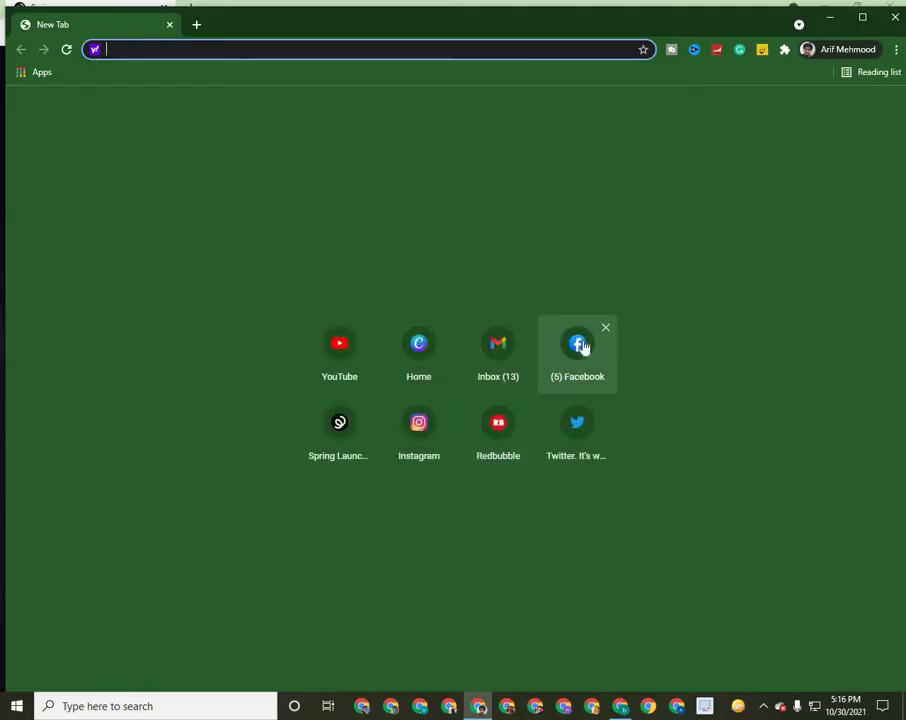
Copy your Facebook profile's web address and close Facebook to return to the Spring form.
left_click(580, 346)
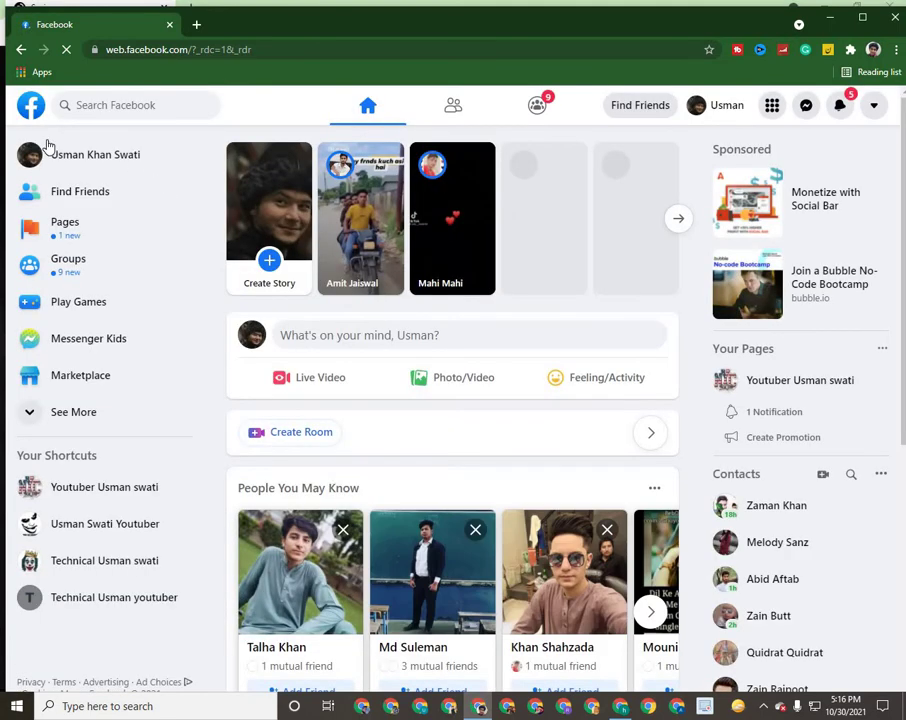
left_click(67, 160)
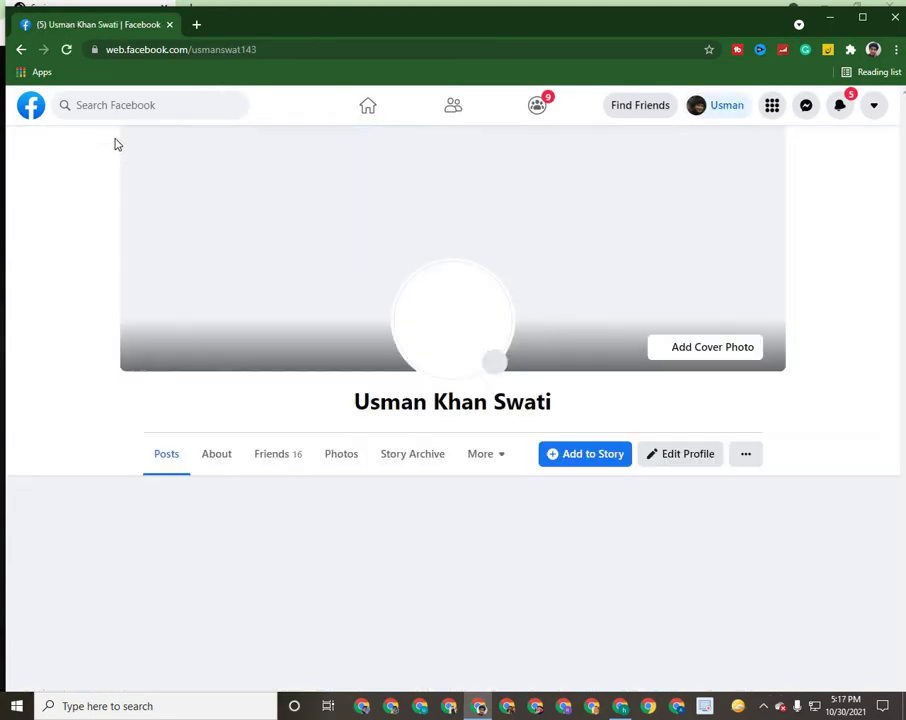
left_click(138, 49)
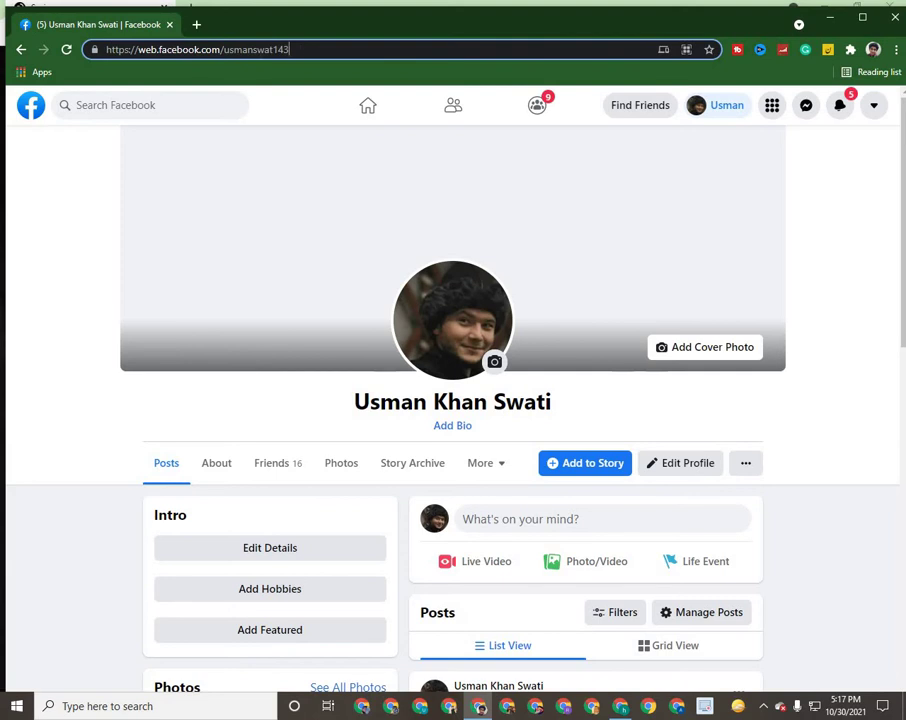
right_click(143, 50)
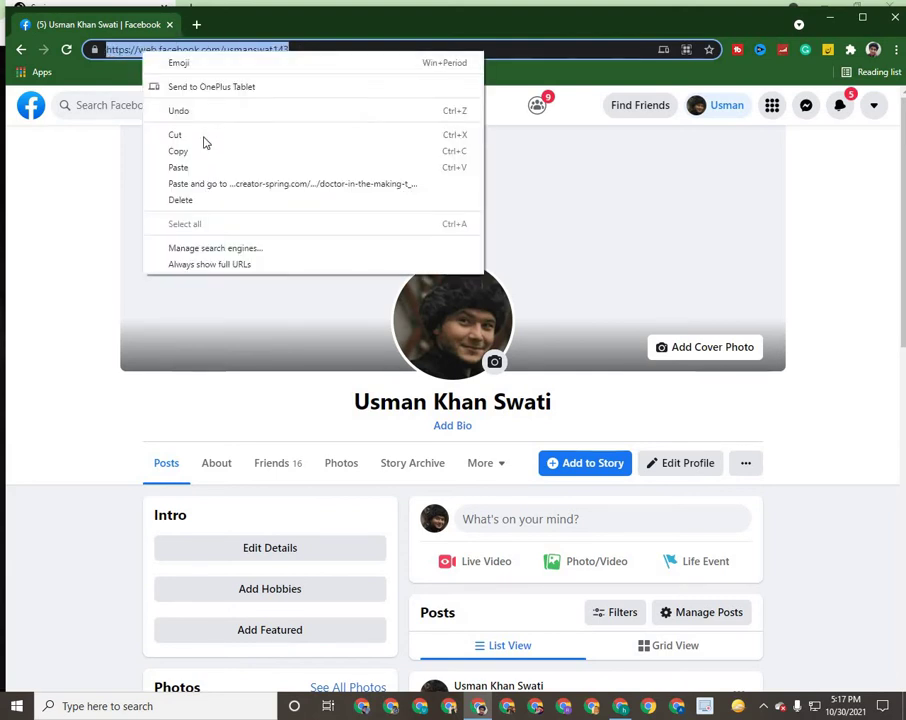
left_click(178, 151)
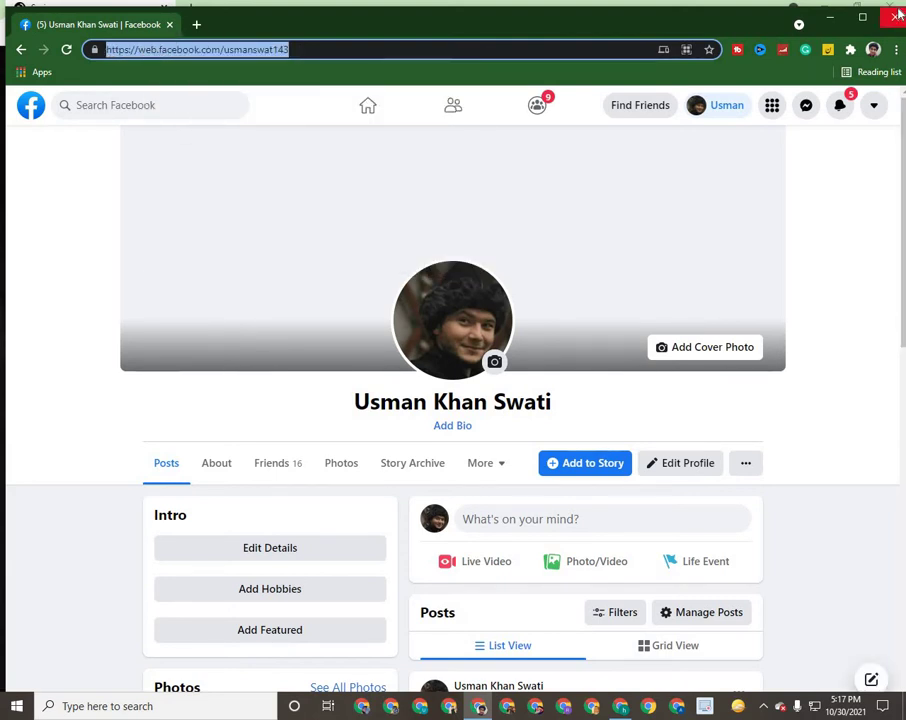
left_click(896, 16)
left_click(623, 421)
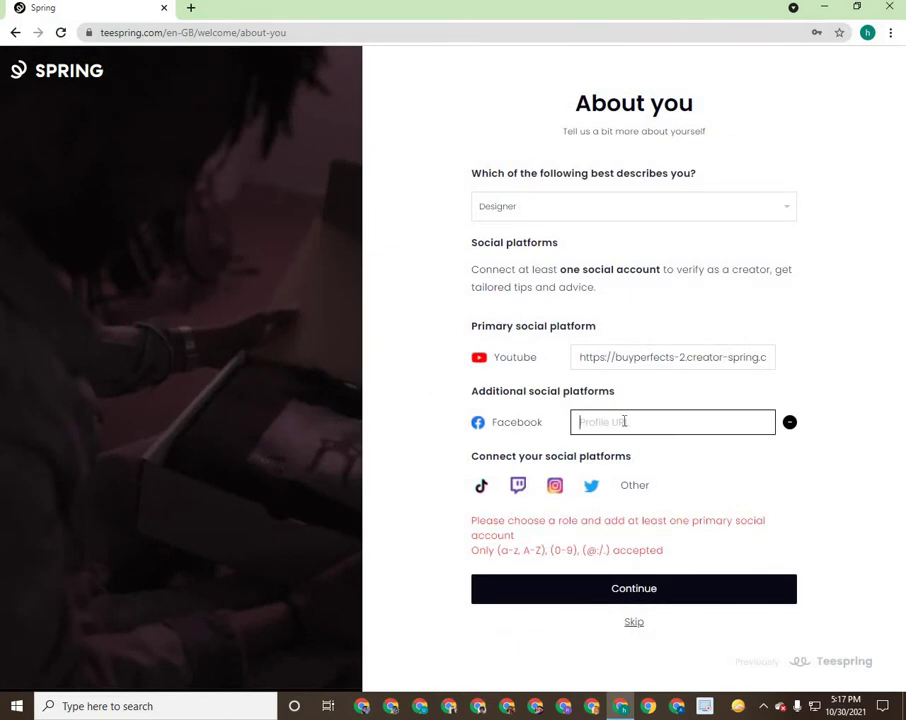
Attempt to submit the form, then erase the YouTube channel link.
right_click(624, 421)
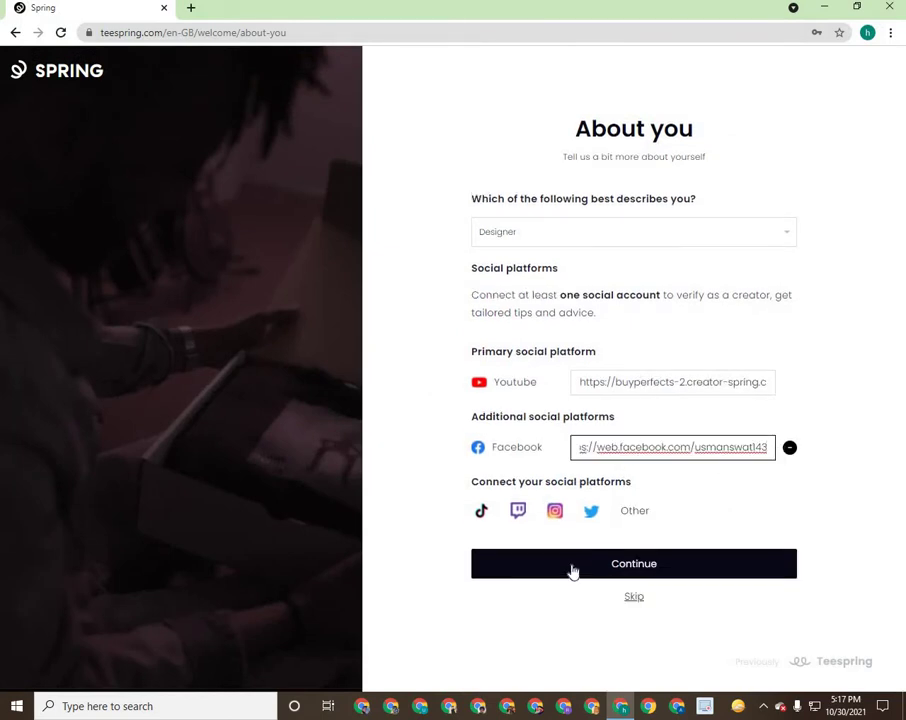
left_click(572, 568)
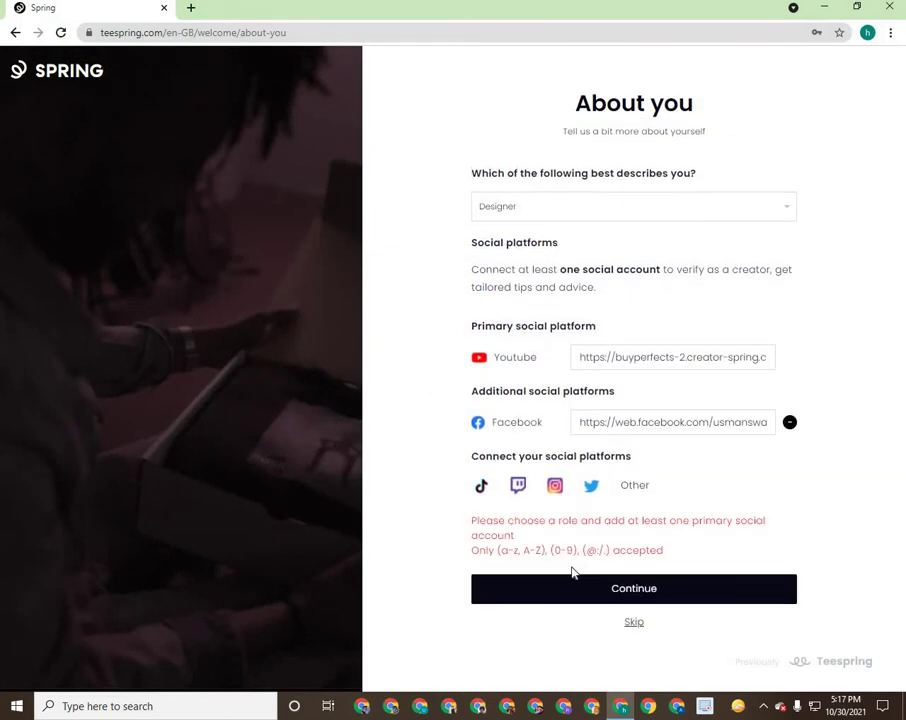
left_click(728, 356)
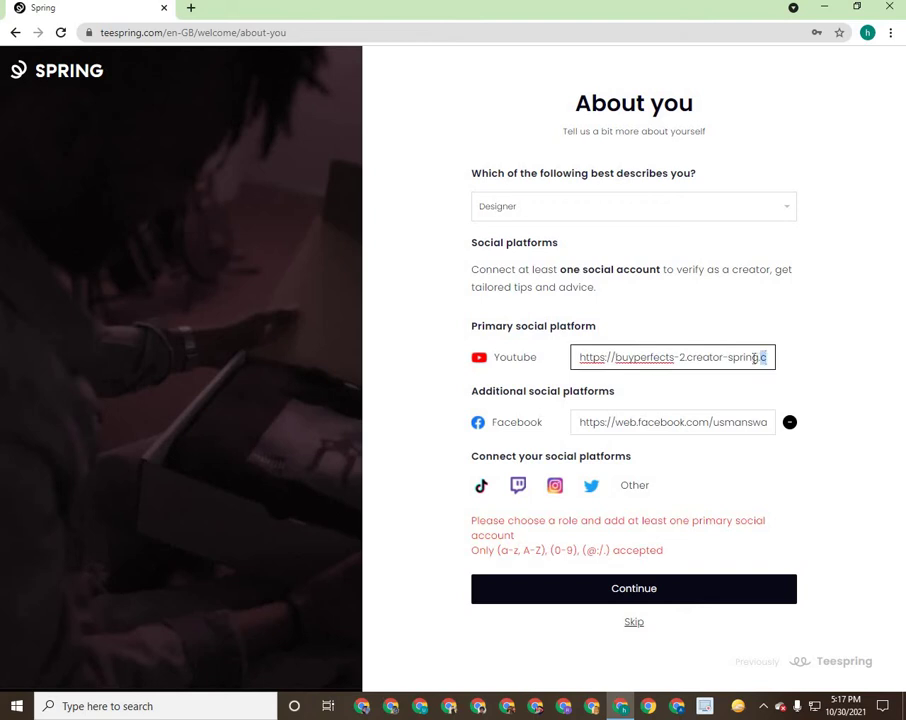
key("BackSpace")
key("BackSpace")
key("BackSpace")
key("BackSpace")
key("BackSpace")
key("BackSpace")
key("BackSpace")
key("BackSpace")
key("BackSpace")
key("BackSpace")
key("BackSpace")
key("BackSpace")
key("BackSpace")
key("BackSpace")
key("BackSpace")
key("BackSpace")
key("BackSpace")
key("BackSpace")
key("BackSpace")
key("BackSpace")
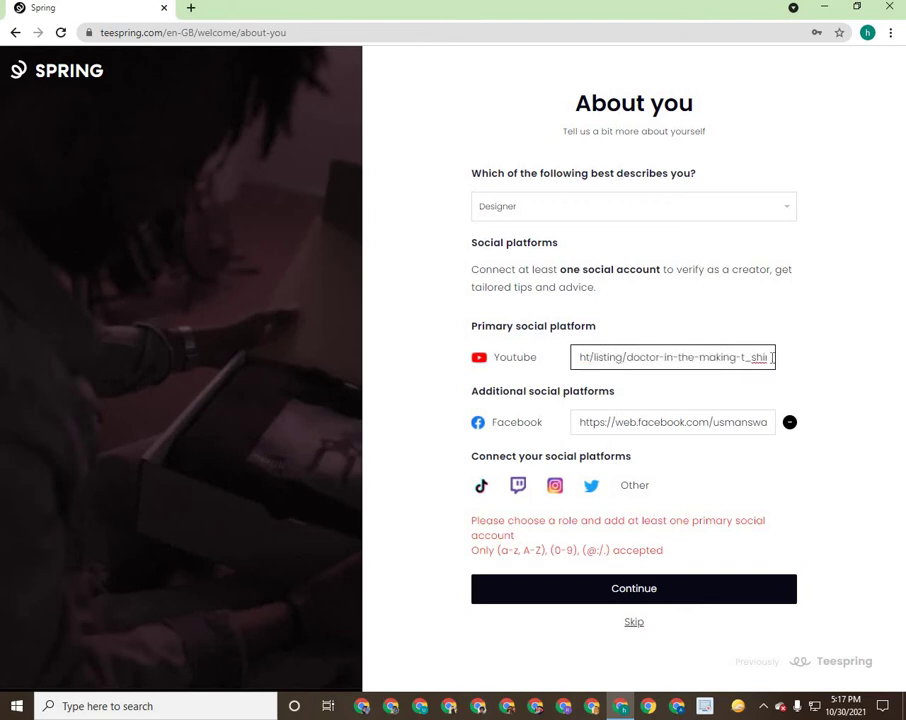
key("BackSpace")
key("BackSpace")
key("BackSpace")
key("BackSpace")
key("BackSpace")
key("BackSpace")
key("BackSpace")
key("BackSpace")
key("BackSpace")
key("BackSpace")
key("BackSpace")
key("BackSpace")
key("BackSpace")
key("BackSpace")
key("BackSpace")
key("BackSpace")
key("BackSpace")
key("BackSpace")
key("BackSpace")
key("BackSpace")
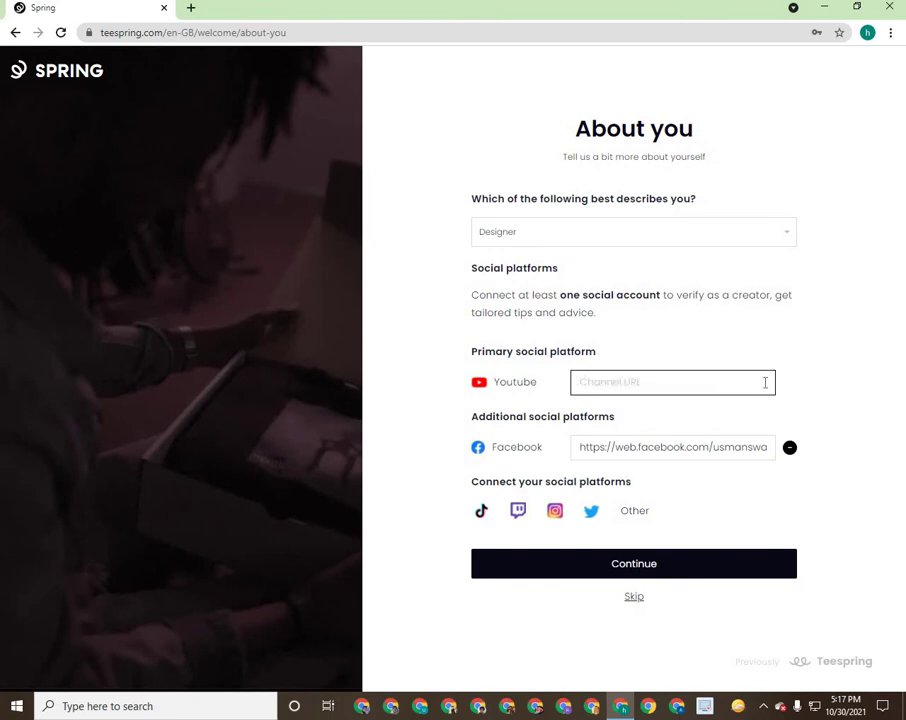
left_click(655, 570)
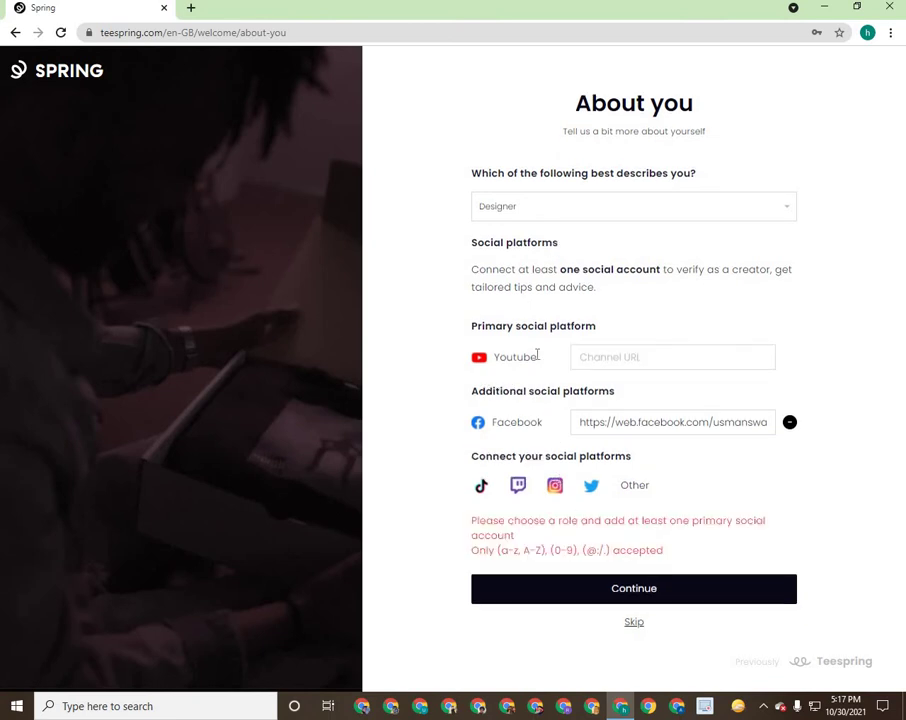
Remove both platform rows, add Facebook as primary with the pasted profile link, and submit.
left_click_drag(460, 357, 554, 364)
left_click(596, 348)
left_click(710, 362)
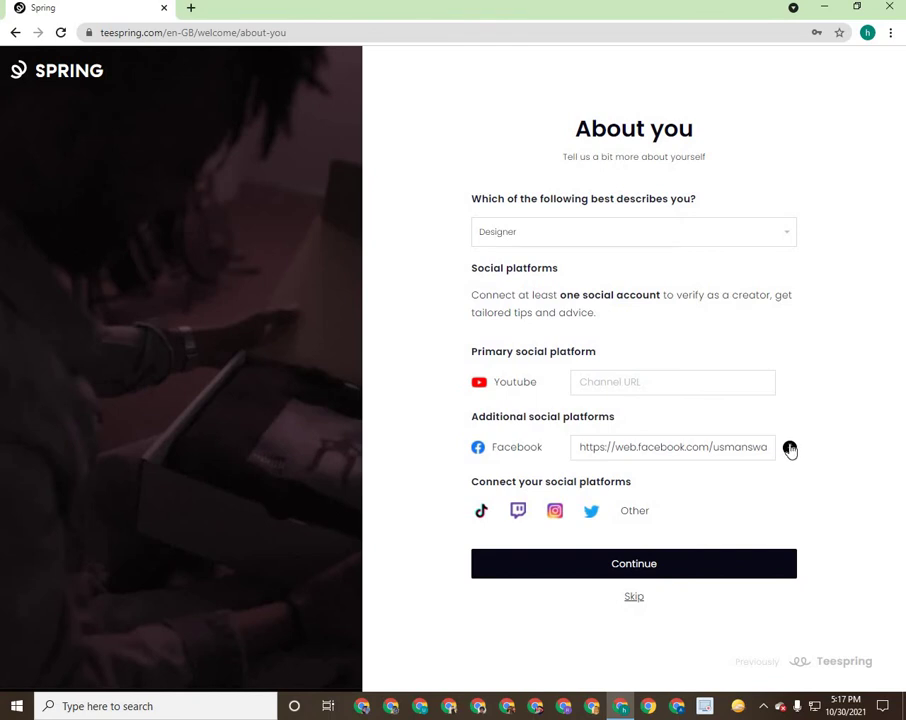
left_click(789, 447)
left_click(668, 417)
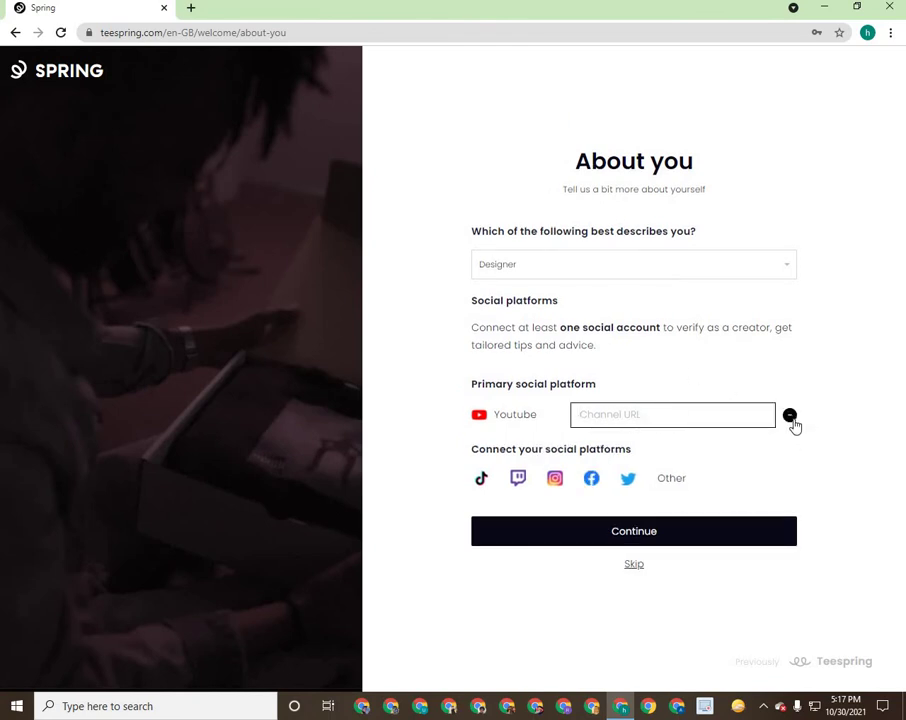
left_click(789, 414)
left_click(628, 448)
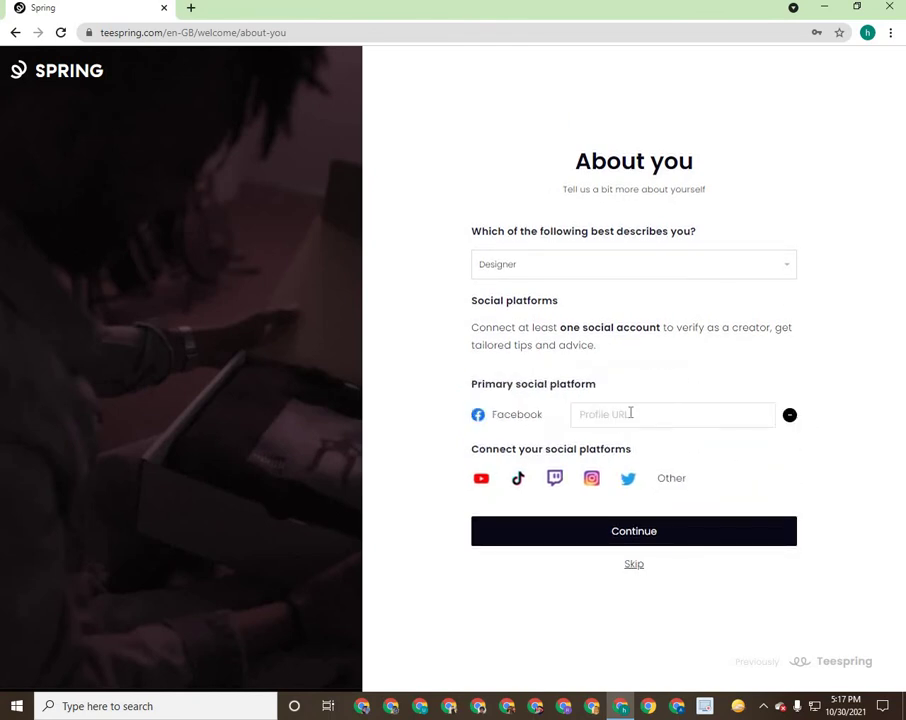
left_click(630, 413)
right_click(631, 421)
left_click(636, 527)
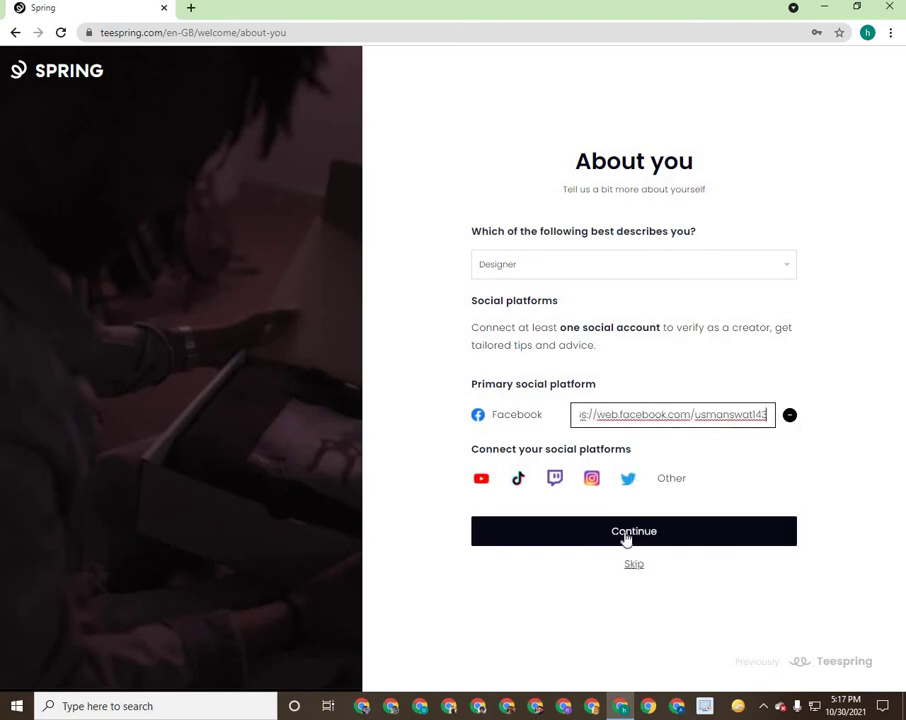
left_click(625, 538)
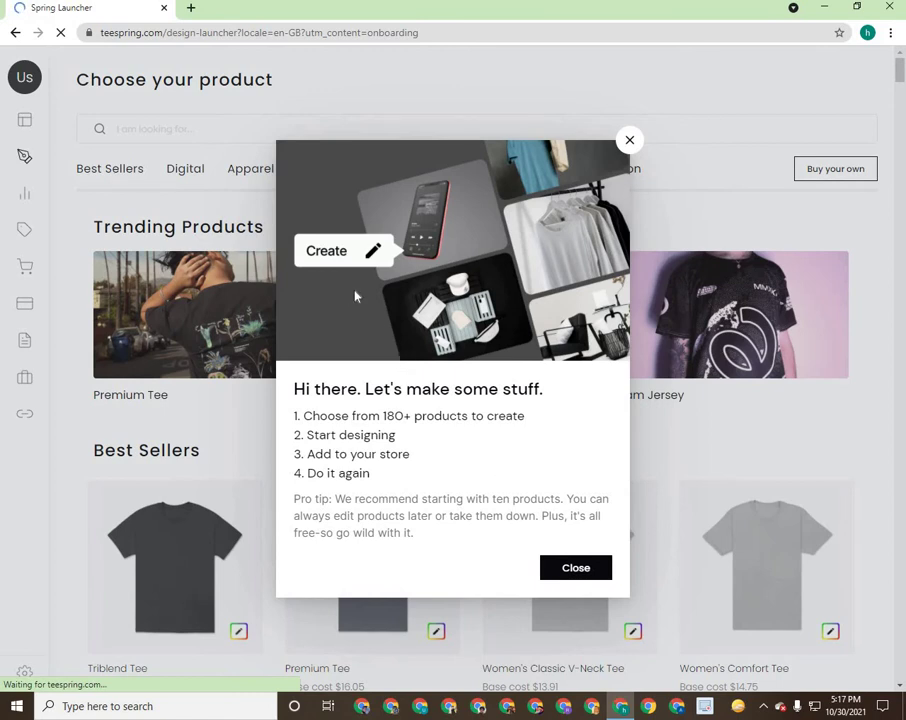
Read through the four welcome steps, then close the welcome tips popup.
left_click_drag(292, 398, 485, 480)
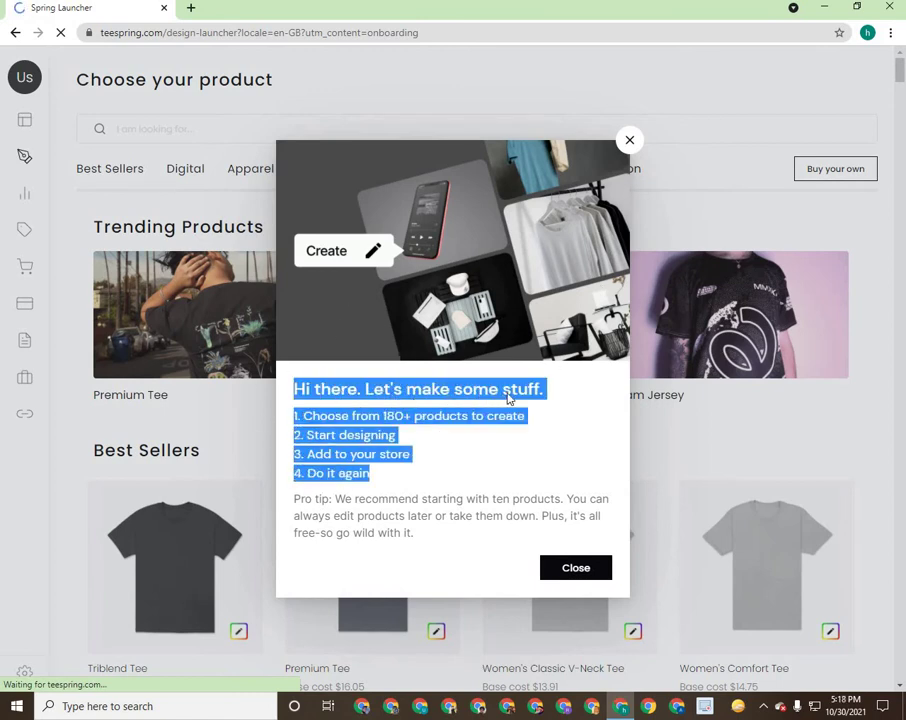
left_click(508, 455)
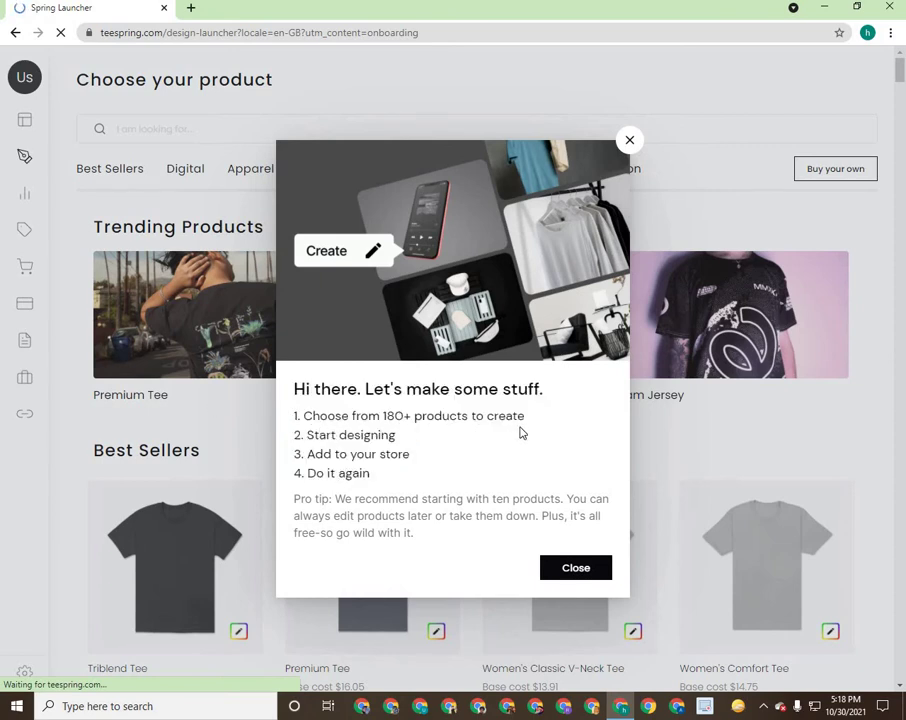
left_click_drag(292, 444, 457, 435)
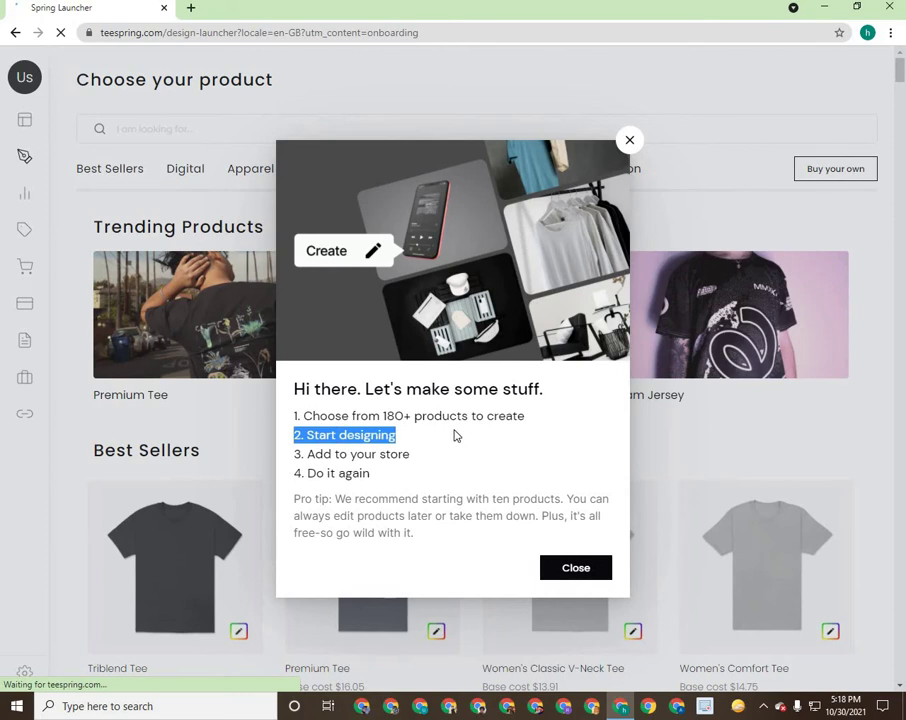
left_click(313, 433)
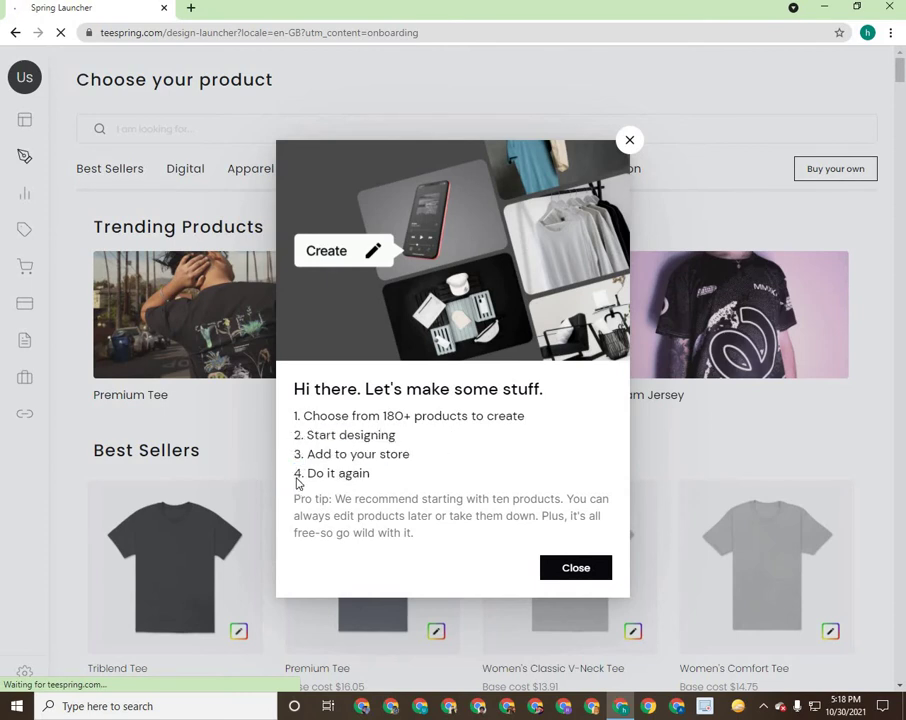
left_click_drag(293, 481, 408, 479)
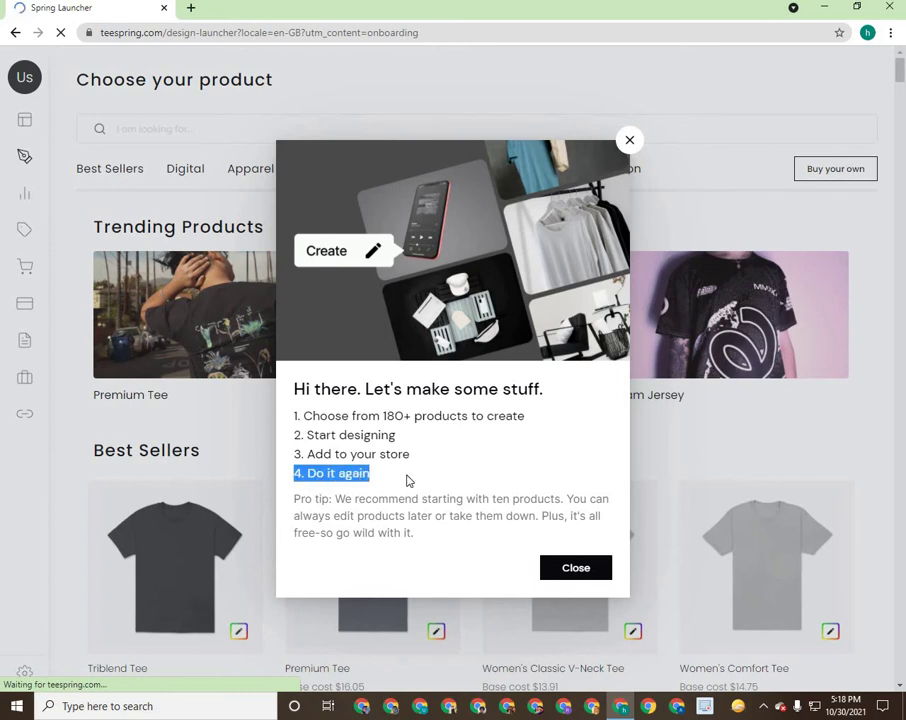
left_click(634, 140)
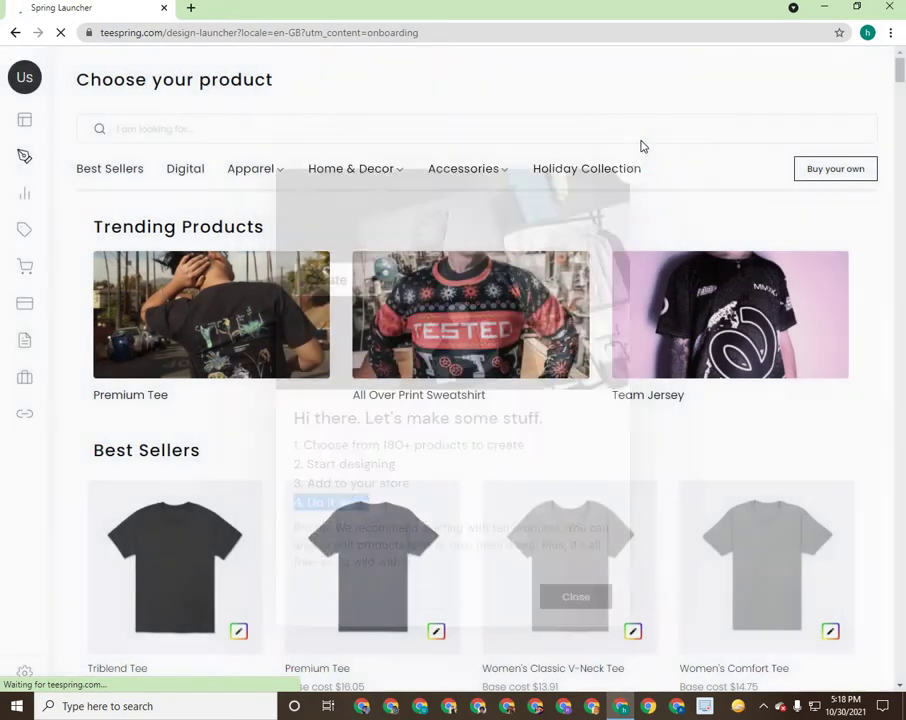
Scroll down to Best Sellers and start designing the Unisex Zip Hoodie.
scroll(231, 448, "down", 1)
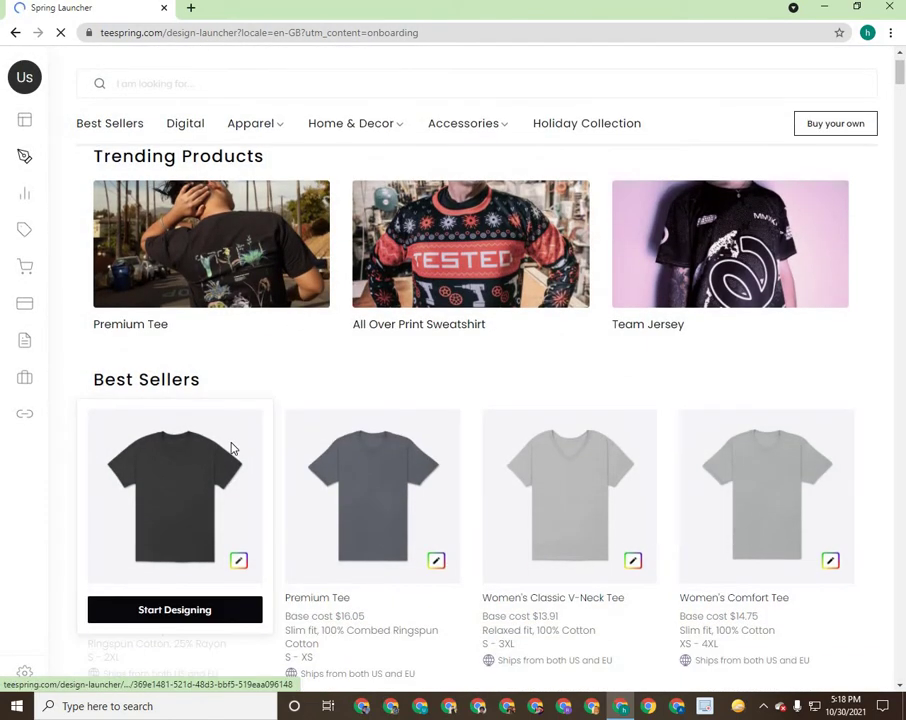
scroll(296, 444, "down", 3)
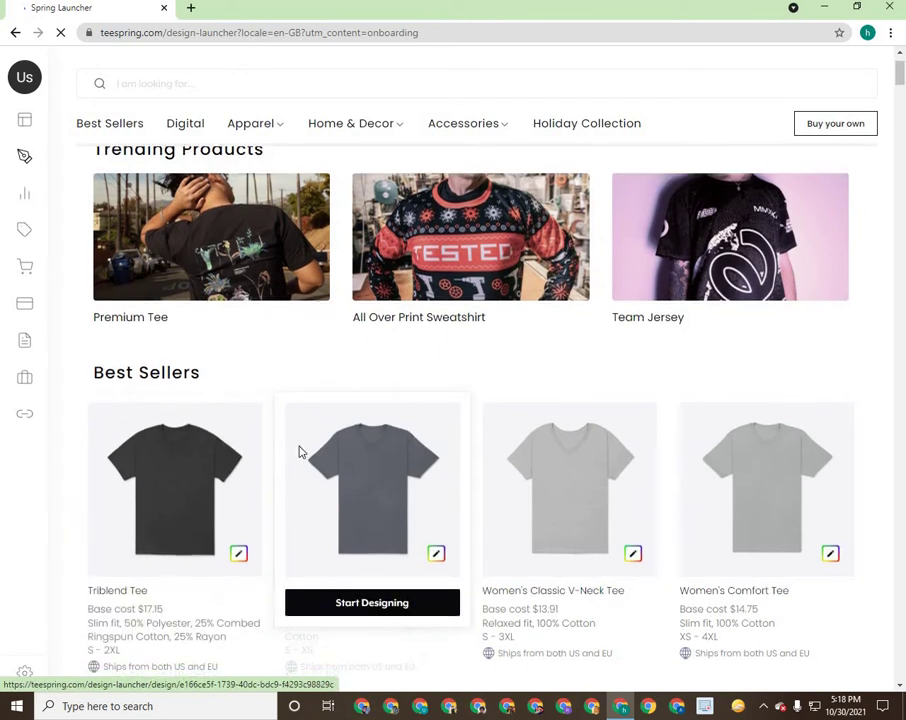
scroll(782, 598, "down", 2)
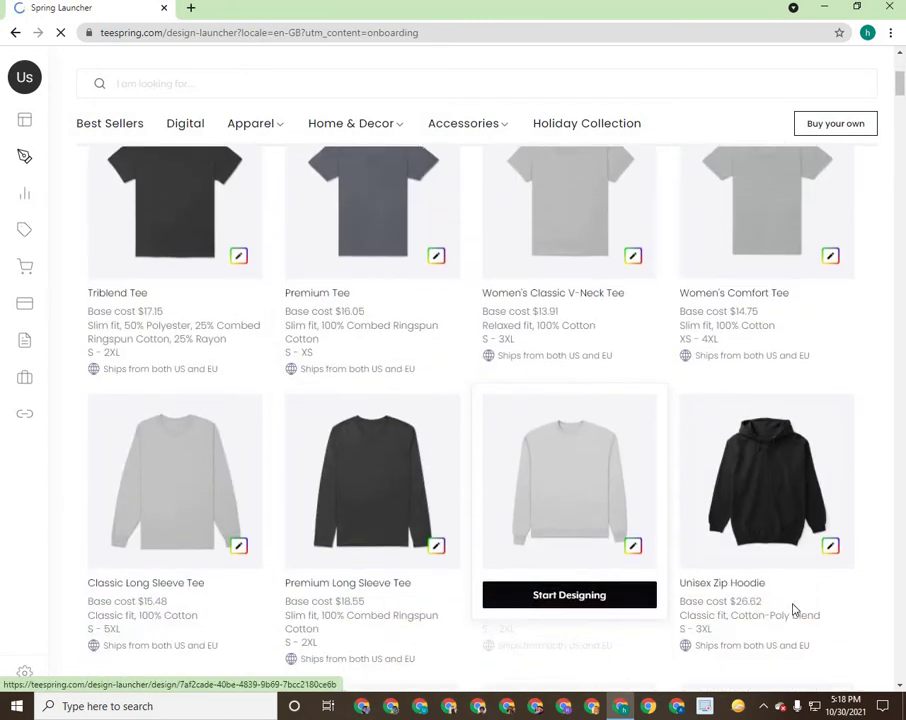
left_click(763, 555)
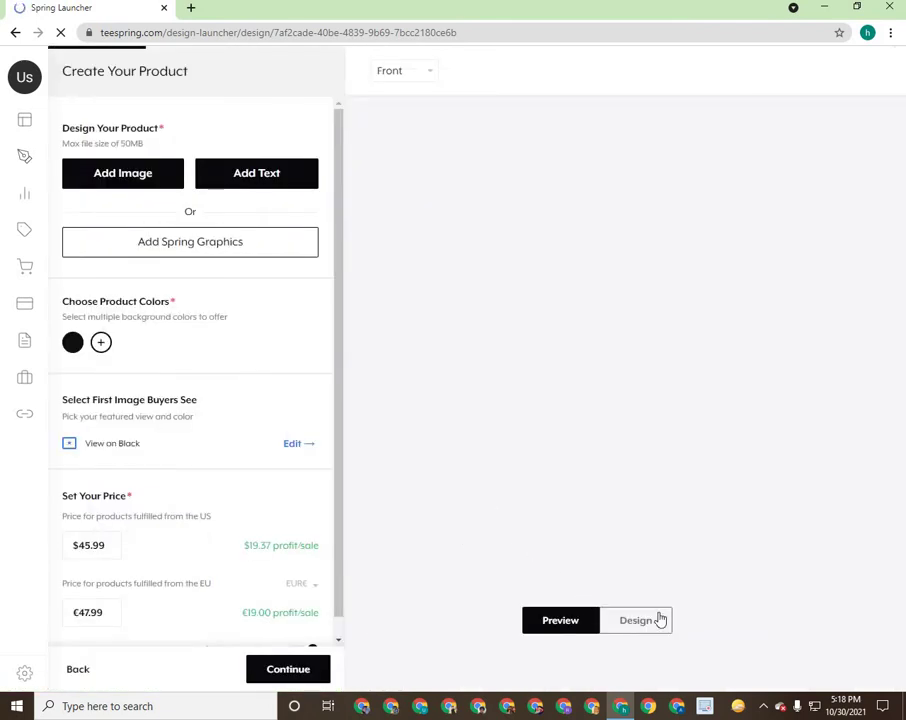
Switch to design view, keep black as the only hoodie colour, and open a new Chrome tab.
left_click(645, 630)
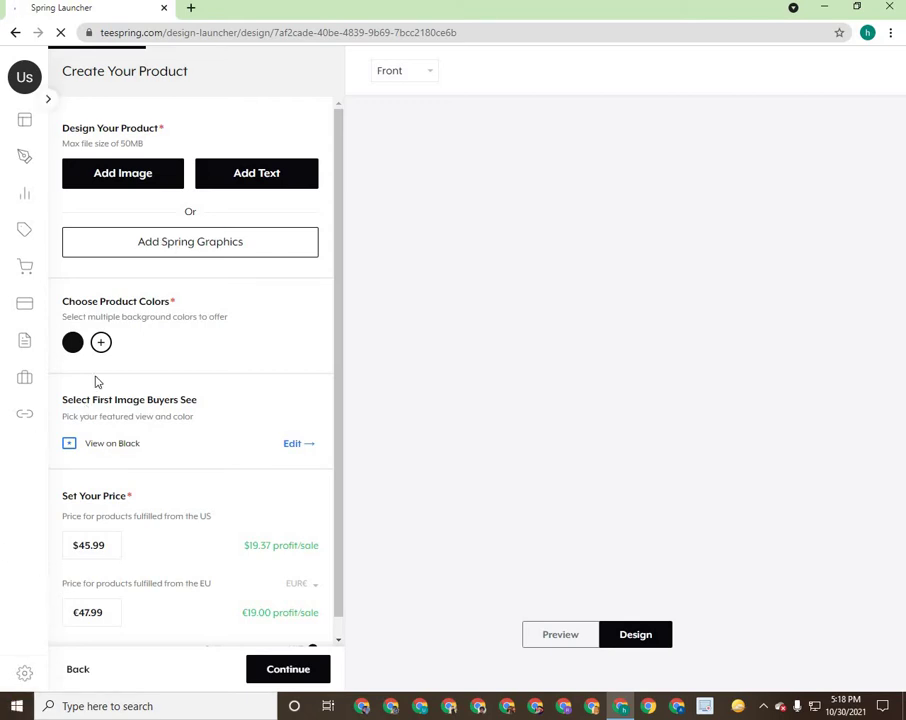
left_click(101, 342)
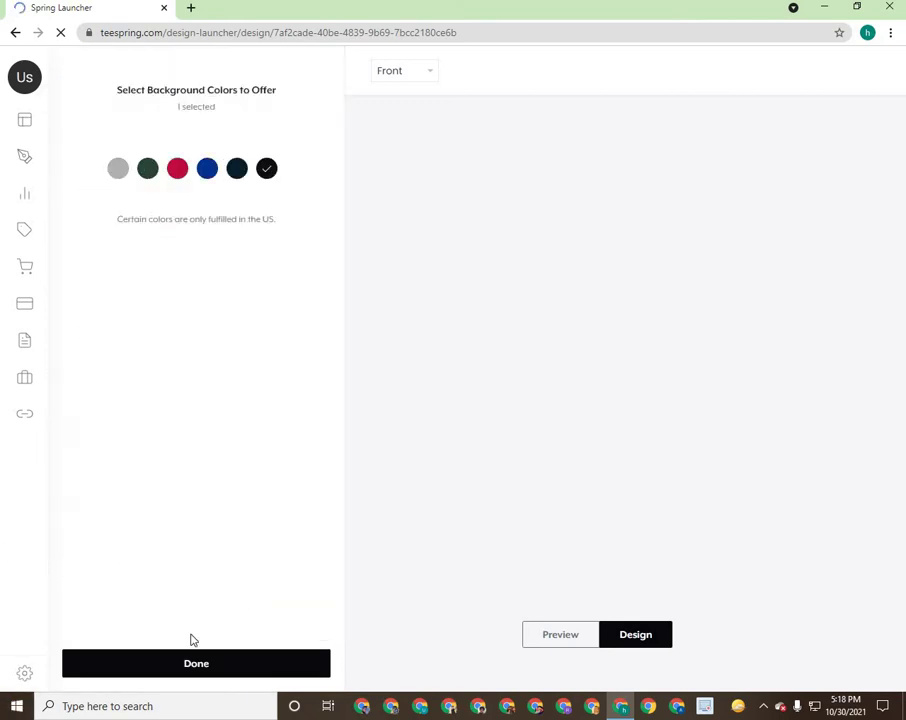
left_click(196, 664)
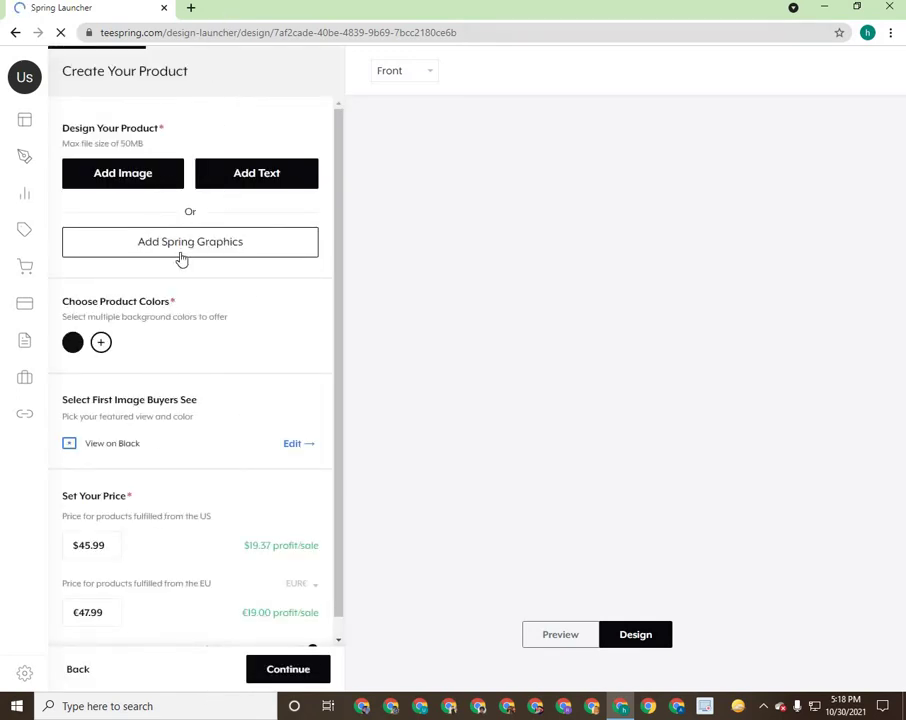
left_click(190, 8)
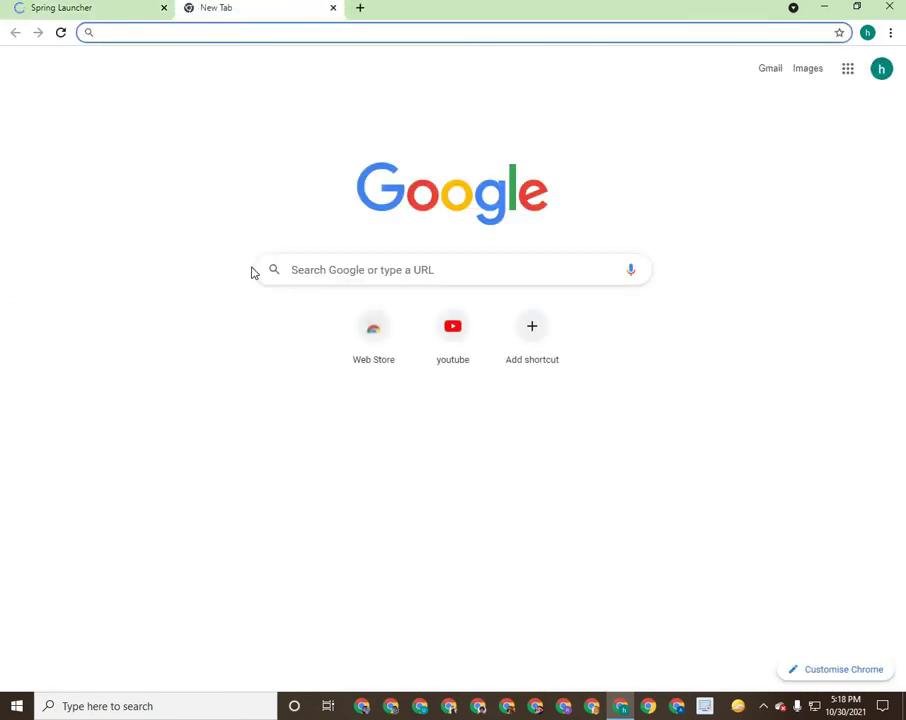
Search Google for 'etsy' and open the etsy.com homepage.
left_click(299, 272)
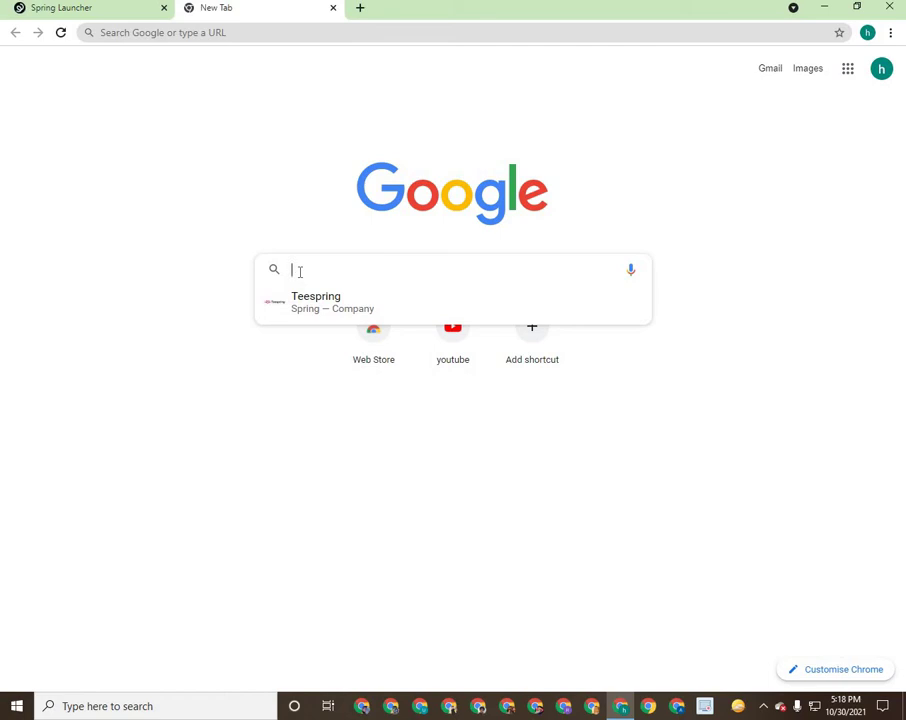
type("ets")
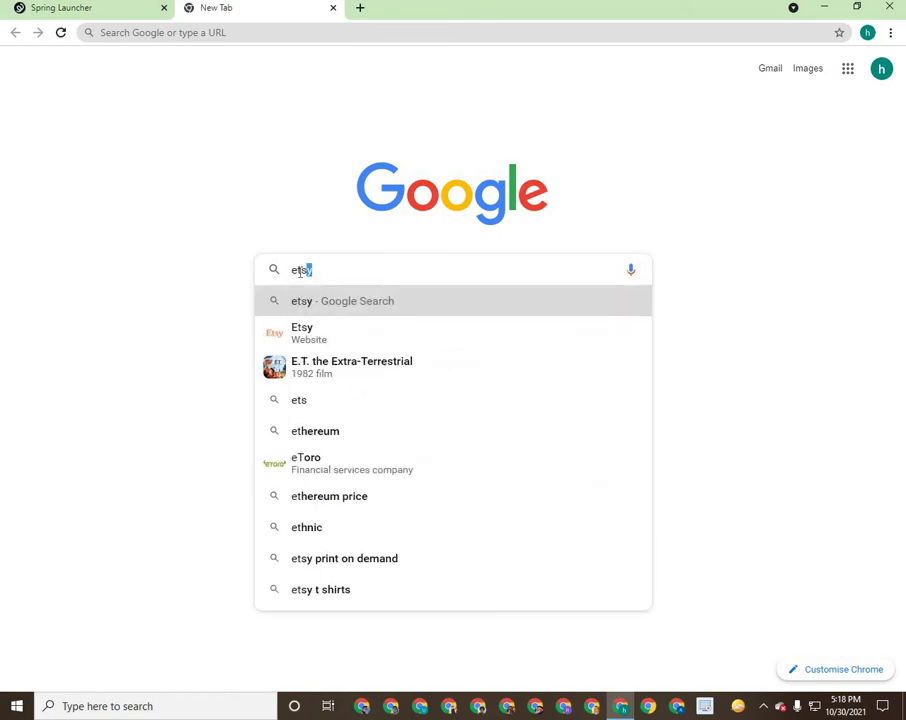
type("y")
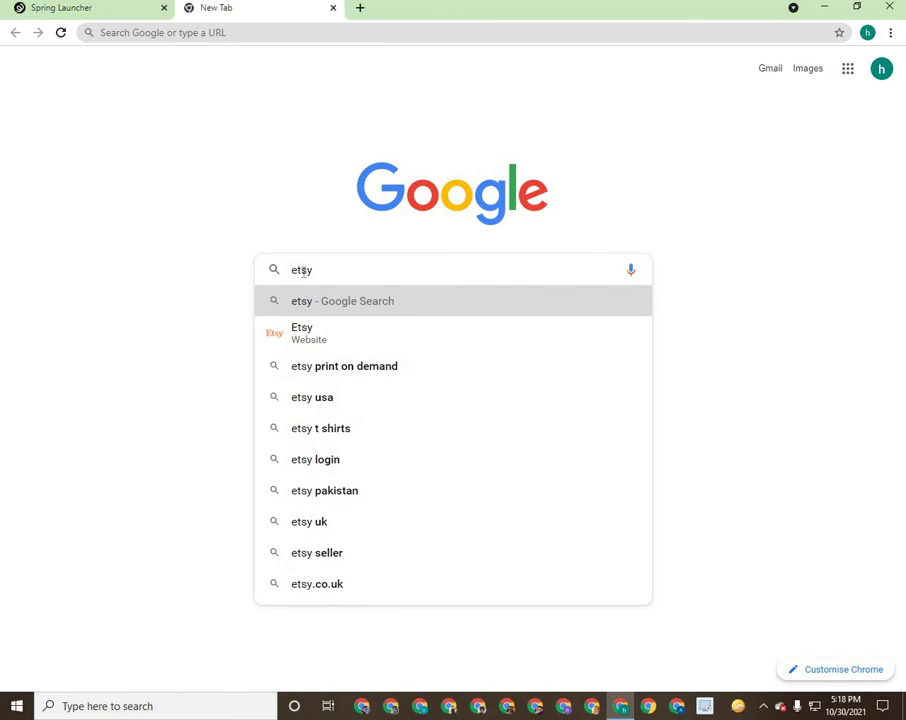
left_click(348, 334)
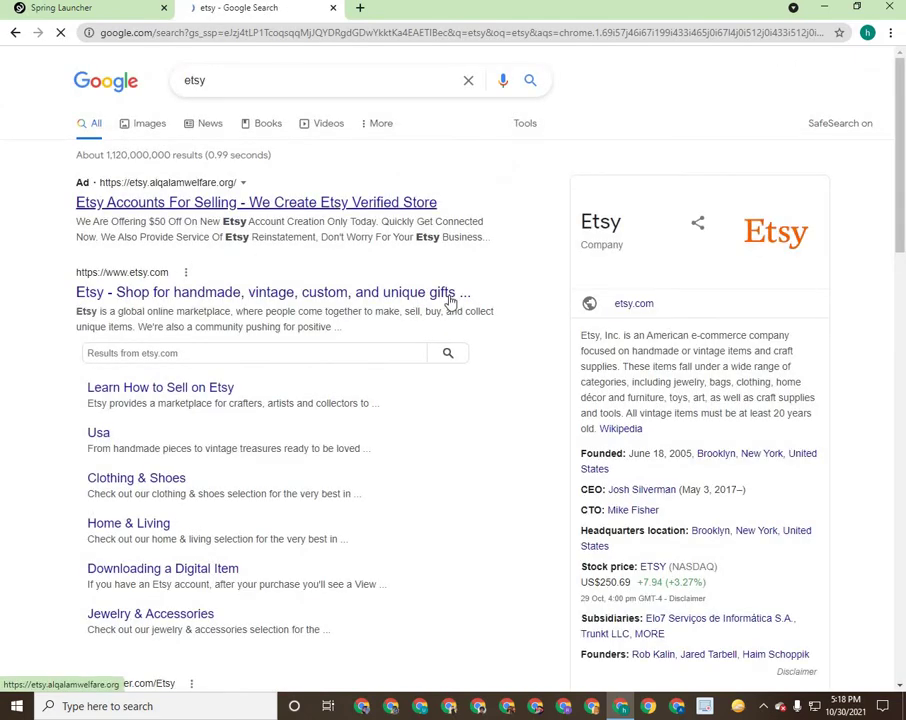
left_click(636, 305)
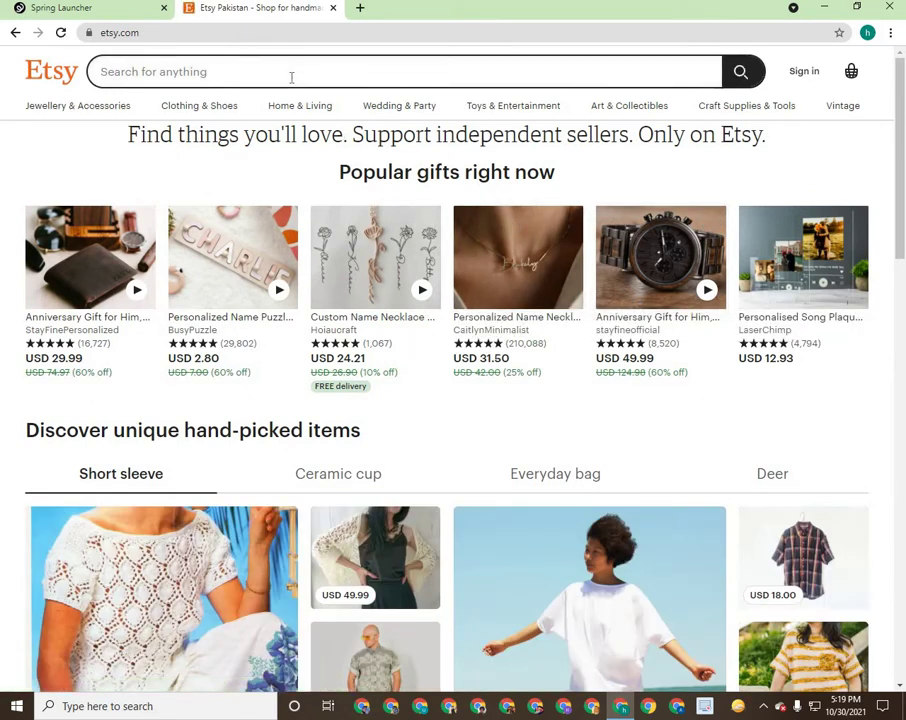
Search Etsy for 'doctor t shirt'.
left_click(291, 77)
type("docter")
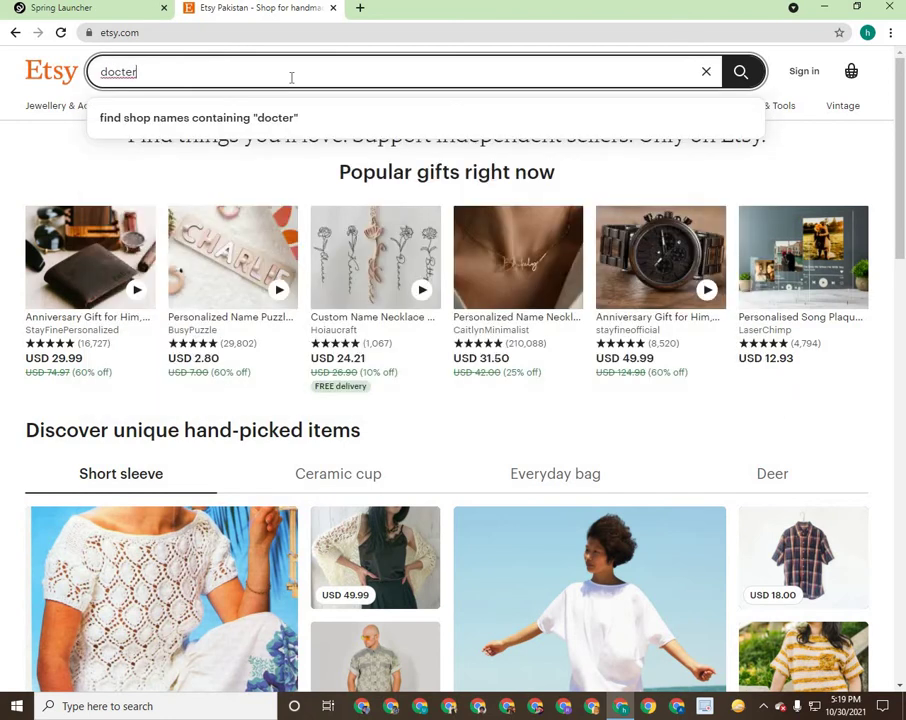
key("BackSpace")
key("BackSpace")
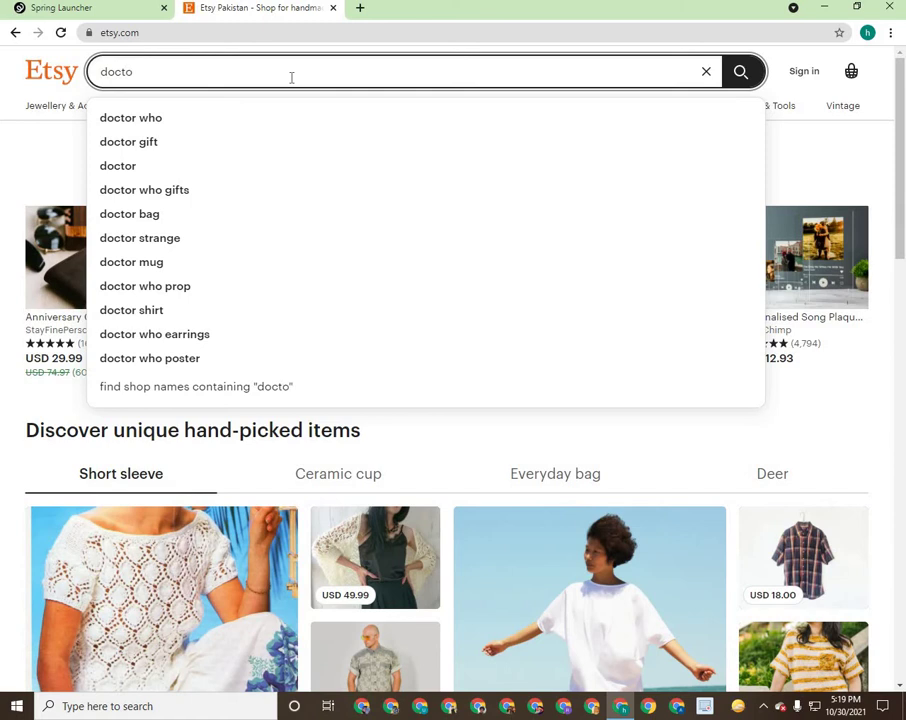
type("or ")
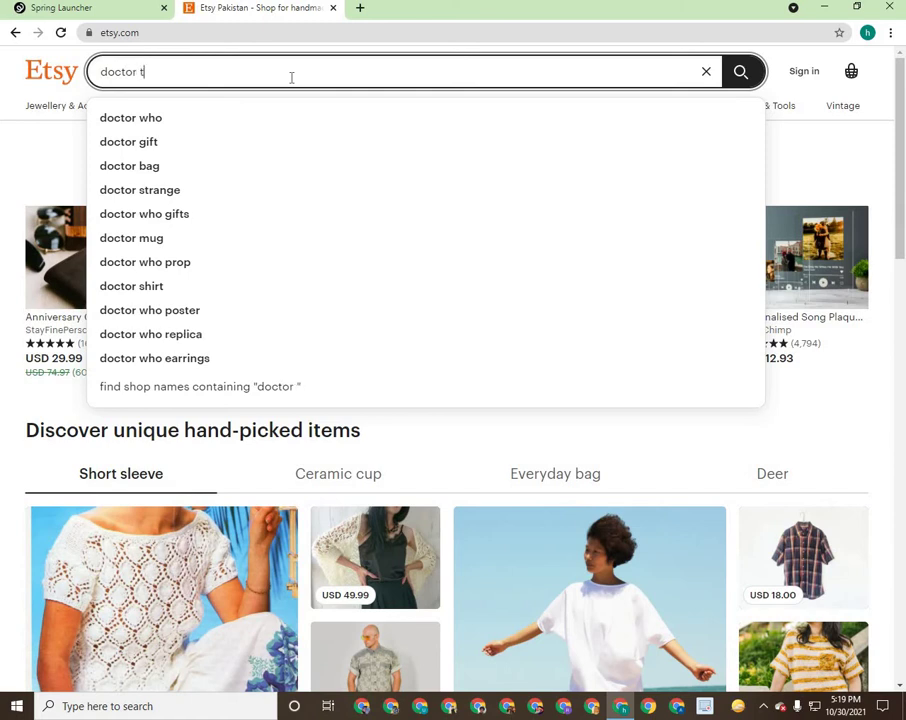
type("t")
left_click(170, 143)
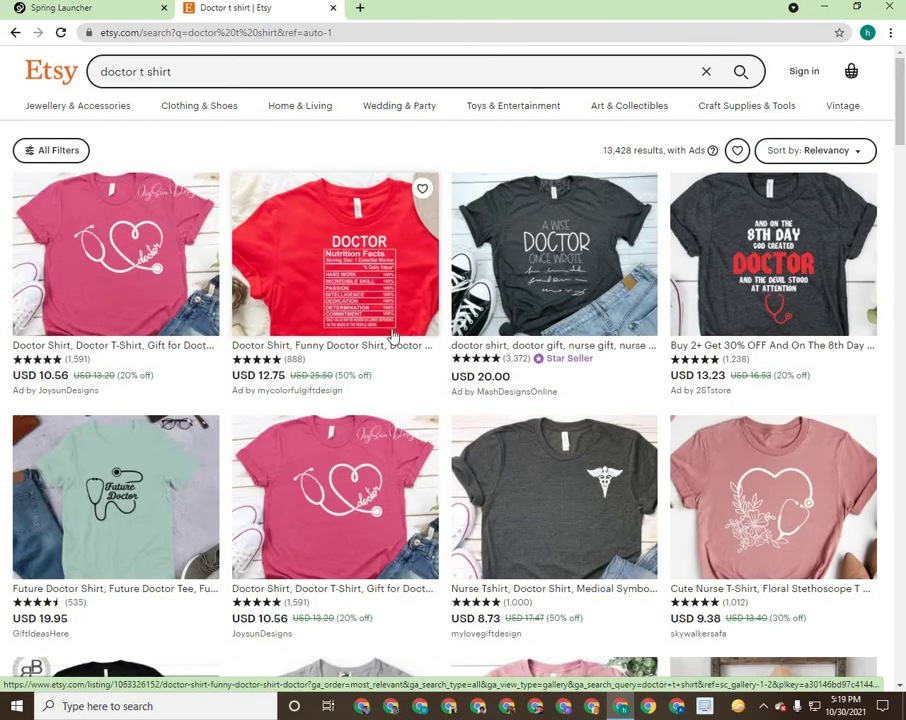
Scroll through the doctor T-shirt listings looking for similar designs.
scroll(291, 391, "down", 3)
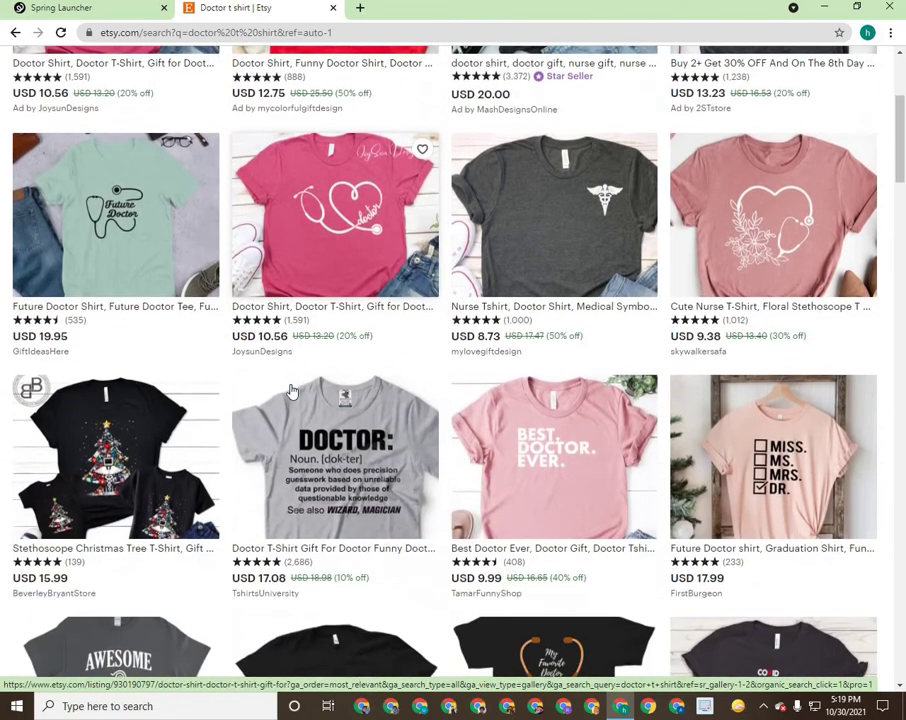
scroll(291, 391, "down", 2)
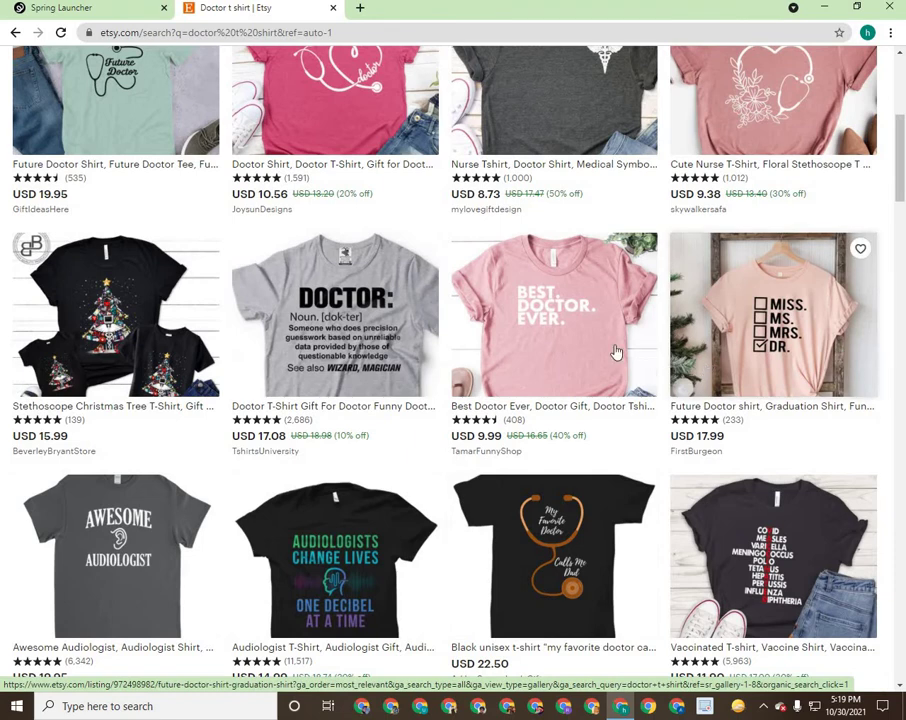
scroll(513, 330, "down", 3)
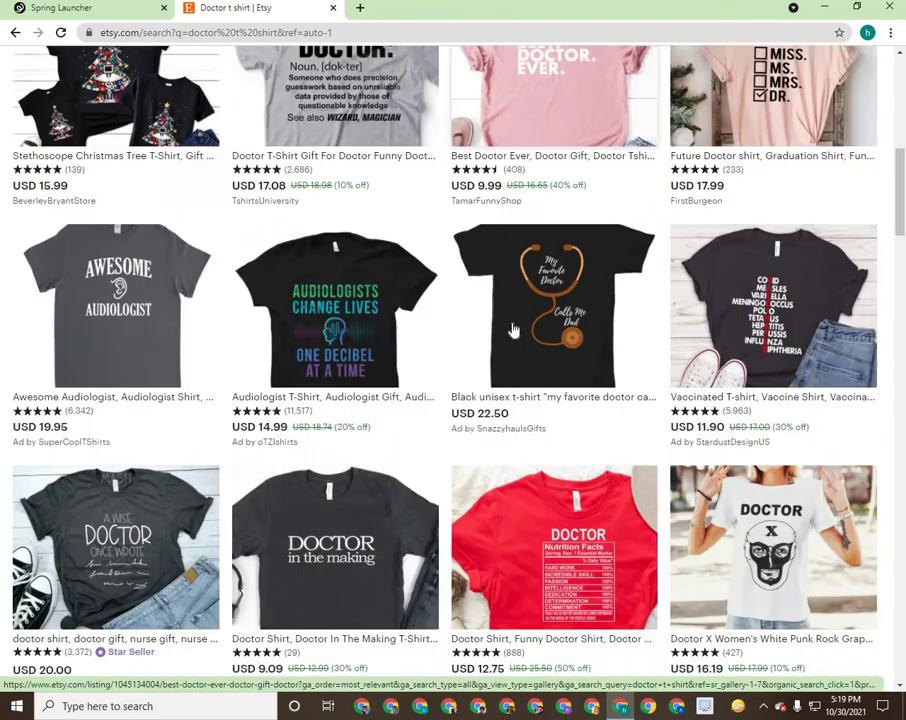
scroll(513, 330, "down", 3)
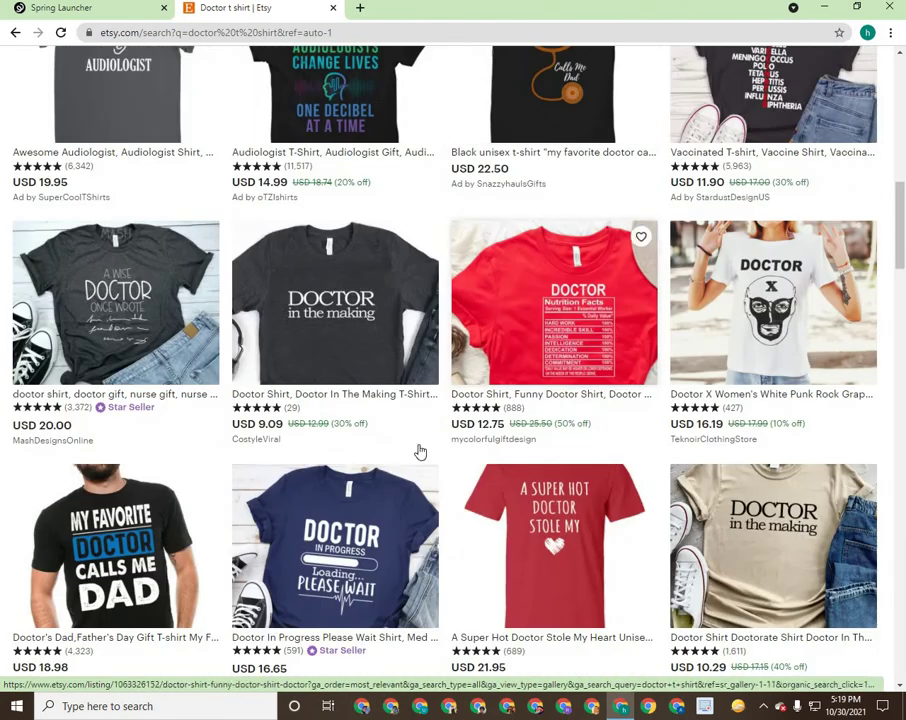
scroll(420, 452, "down", 2)
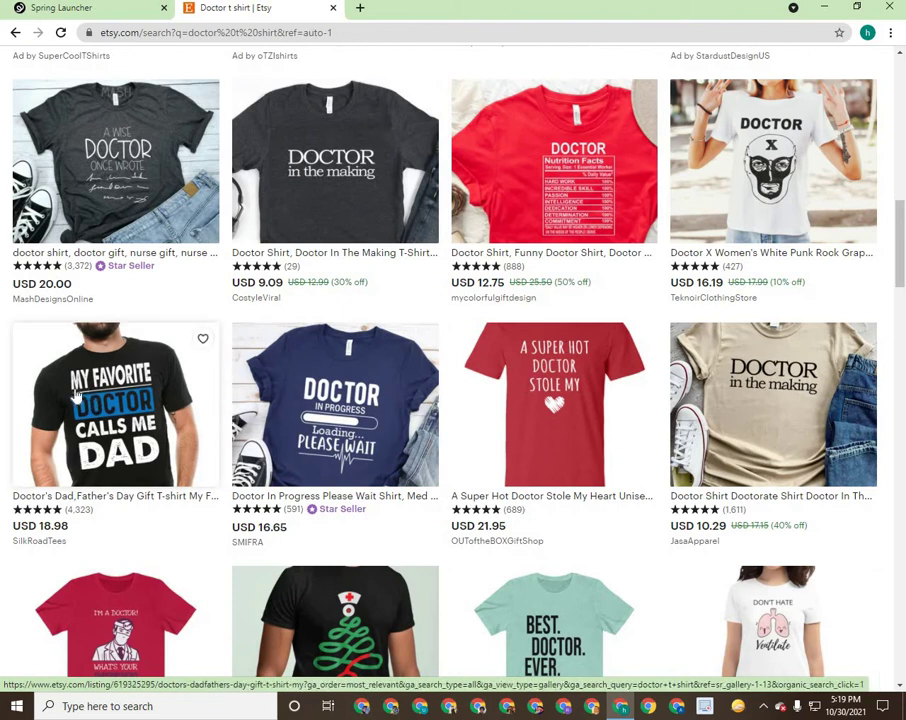
scroll(77, 395, "up", 1)
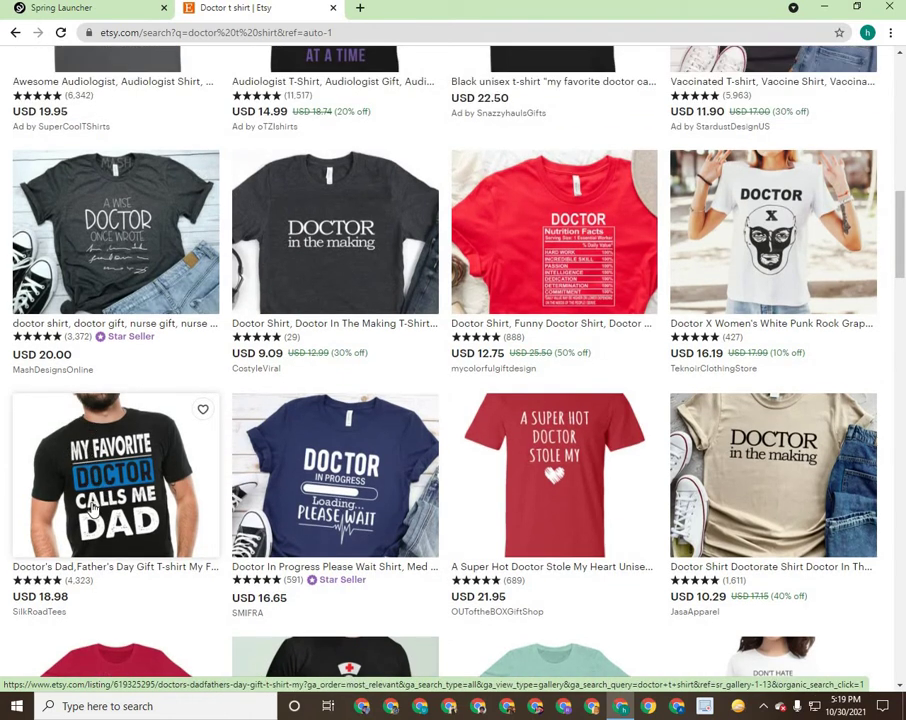
scroll(113, 358, "down", 2)
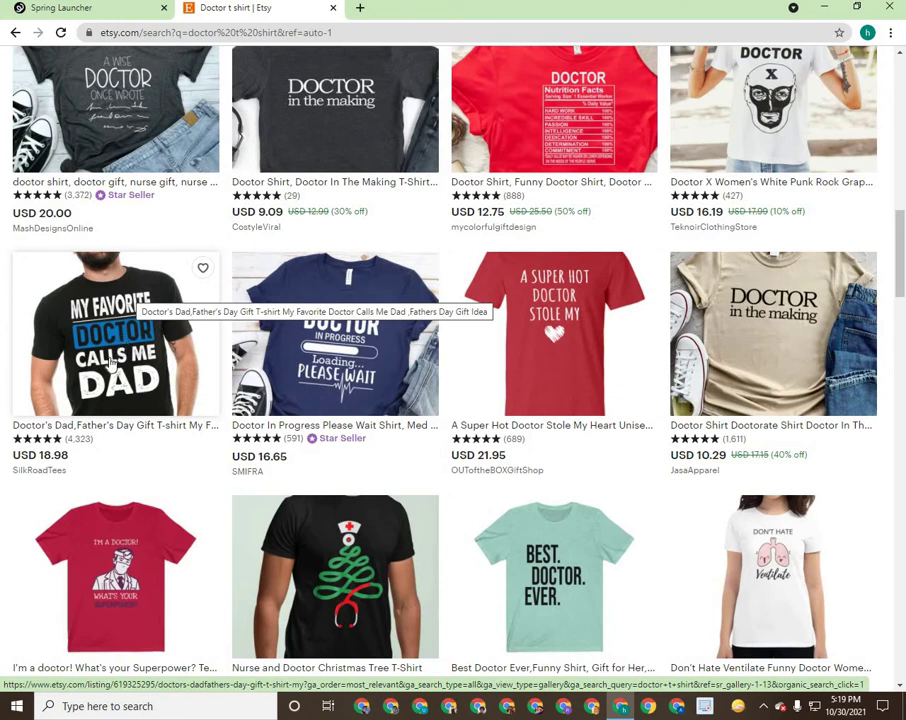
In a new tab, reach the Canva website via Google and sign in with Google.
left_click(360, 12)
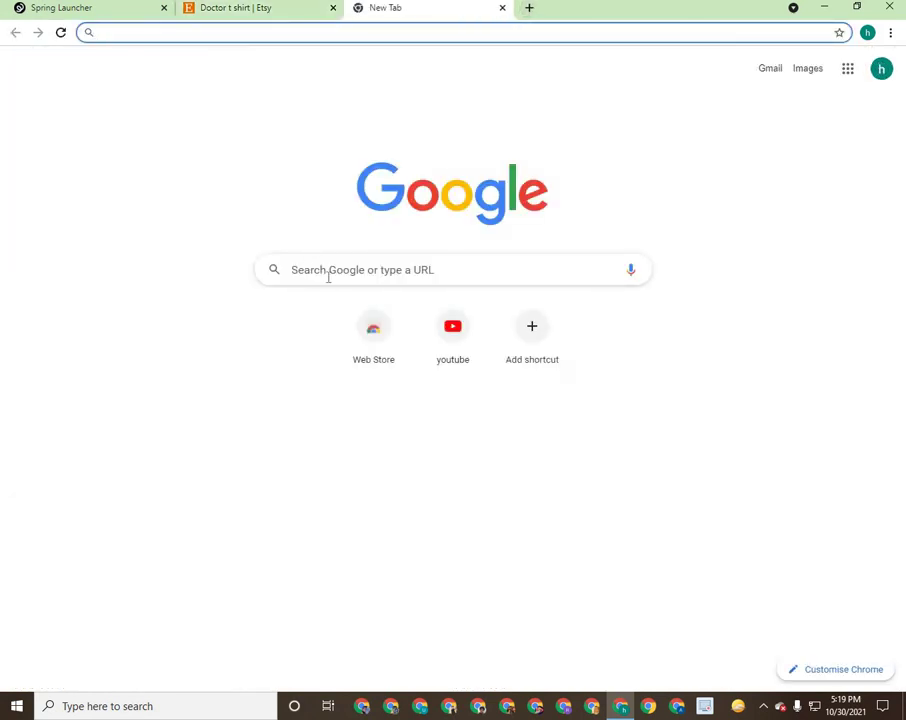
left_click(330, 266)
type("c")
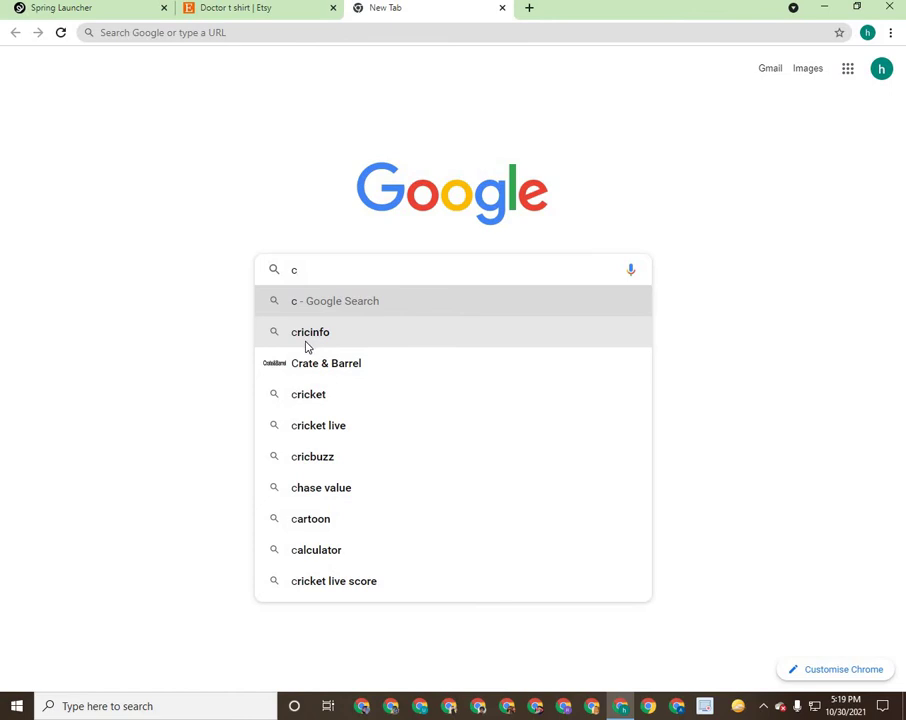
type("a")
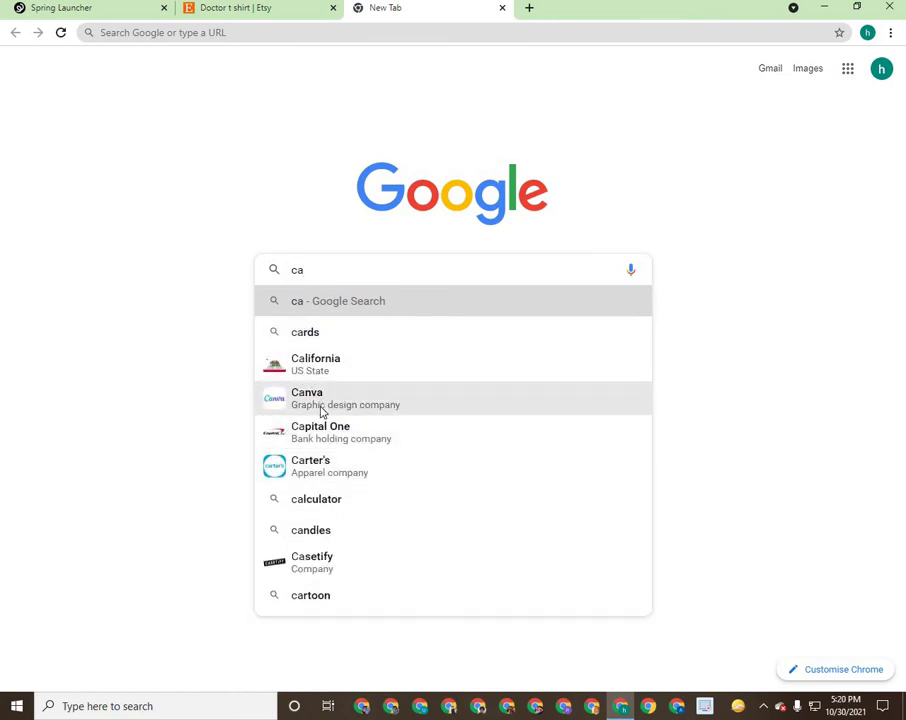
left_click(300, 410)
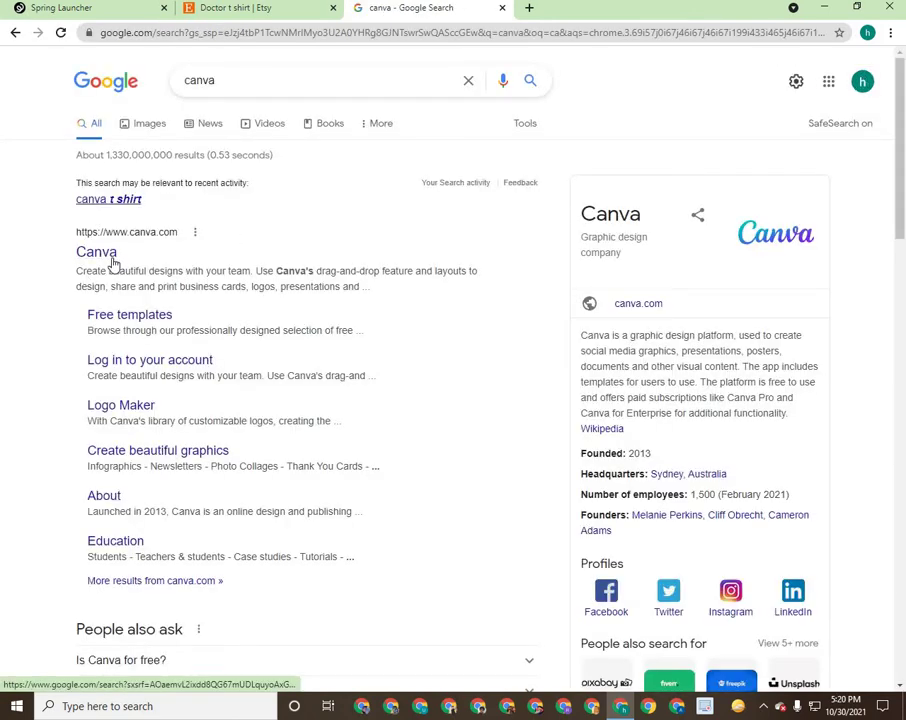
left_click(113, 263)
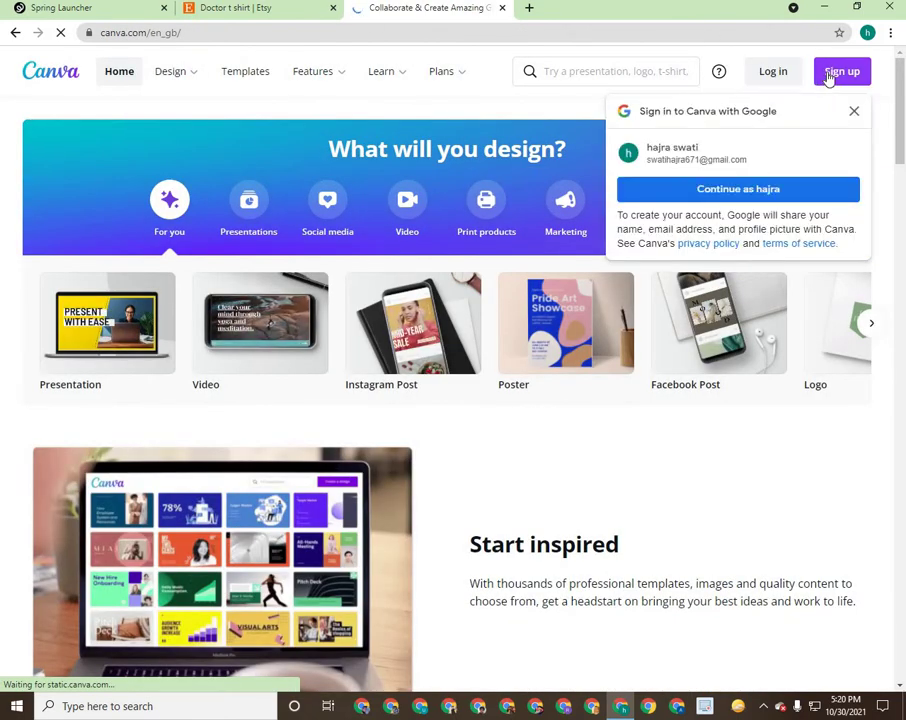
left_click(759, 194)
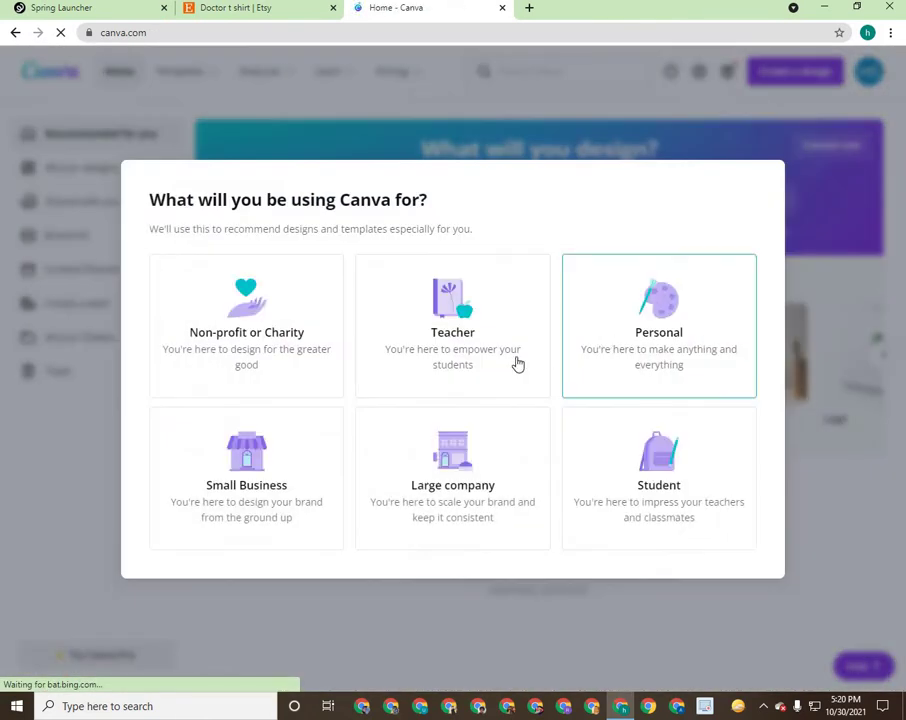
Choose Personal use, decline the Pro trial, and search design types for T-shirt.
left_click(668, 344)
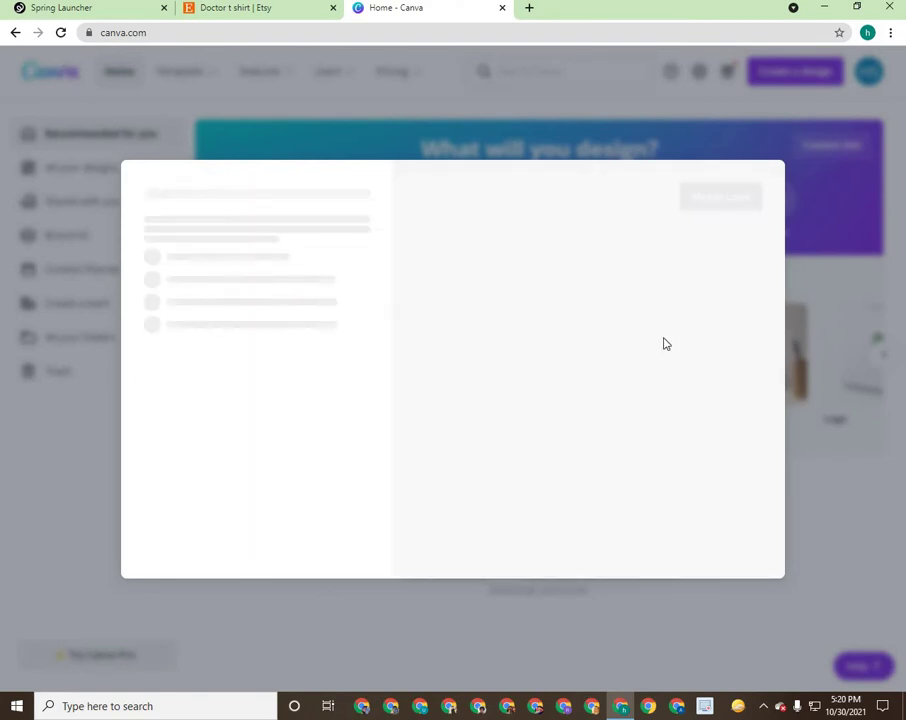
left_click(700, 202)
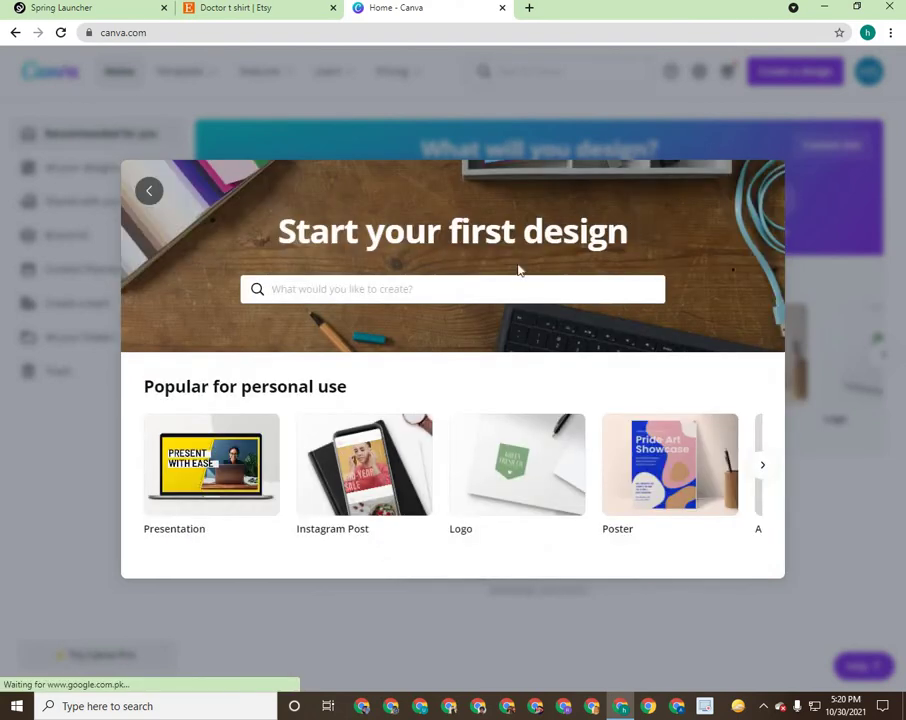
left_click(478, 291)
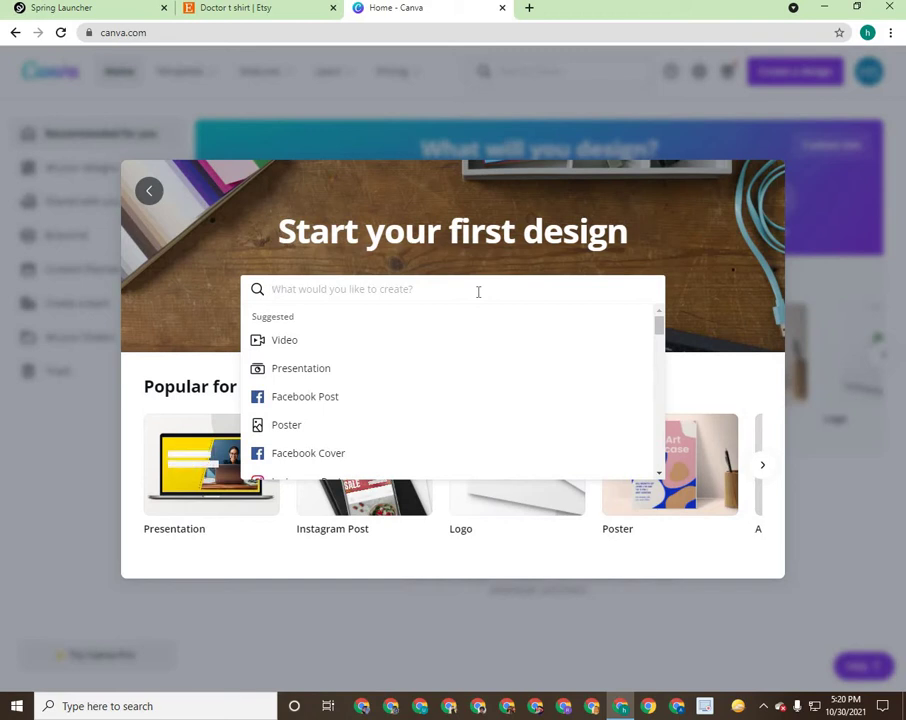
type("t")
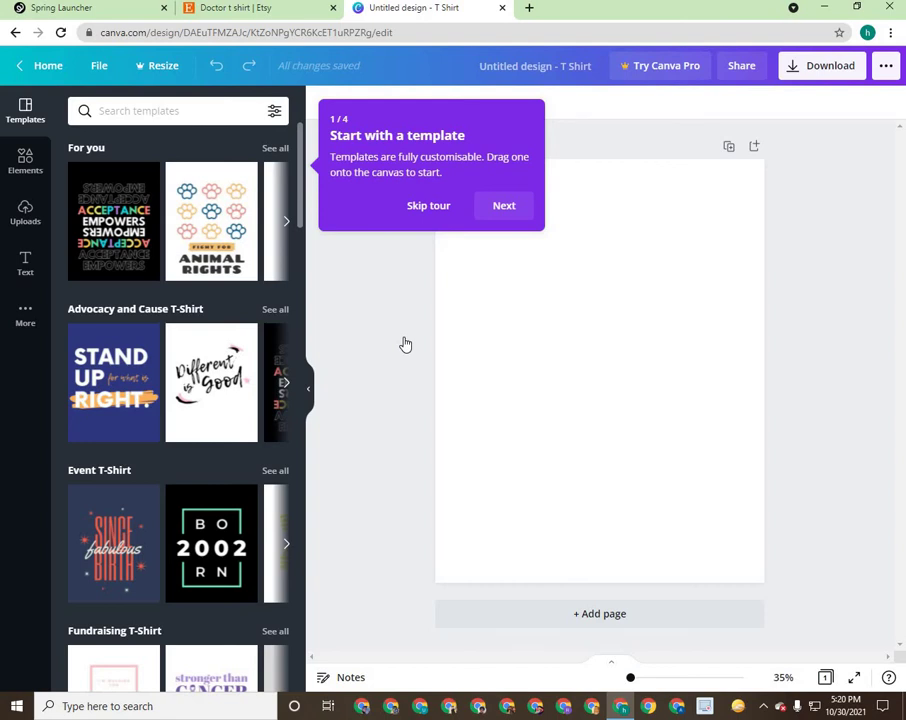
Skip the Canva tour and glance at the Etsy results before returning.
left_click(428, 206)
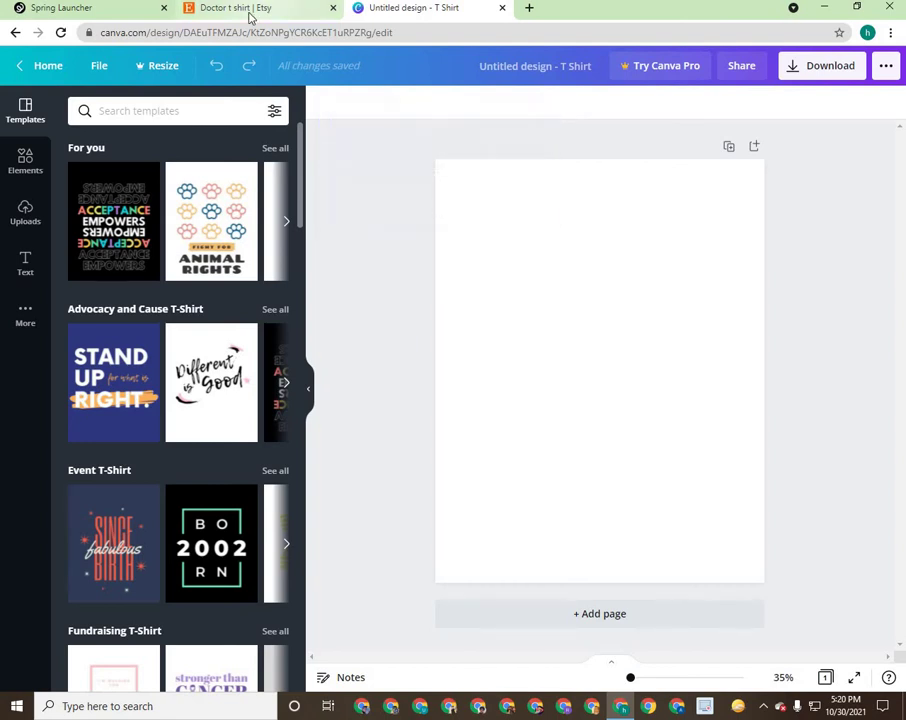
left_click(194, 12)
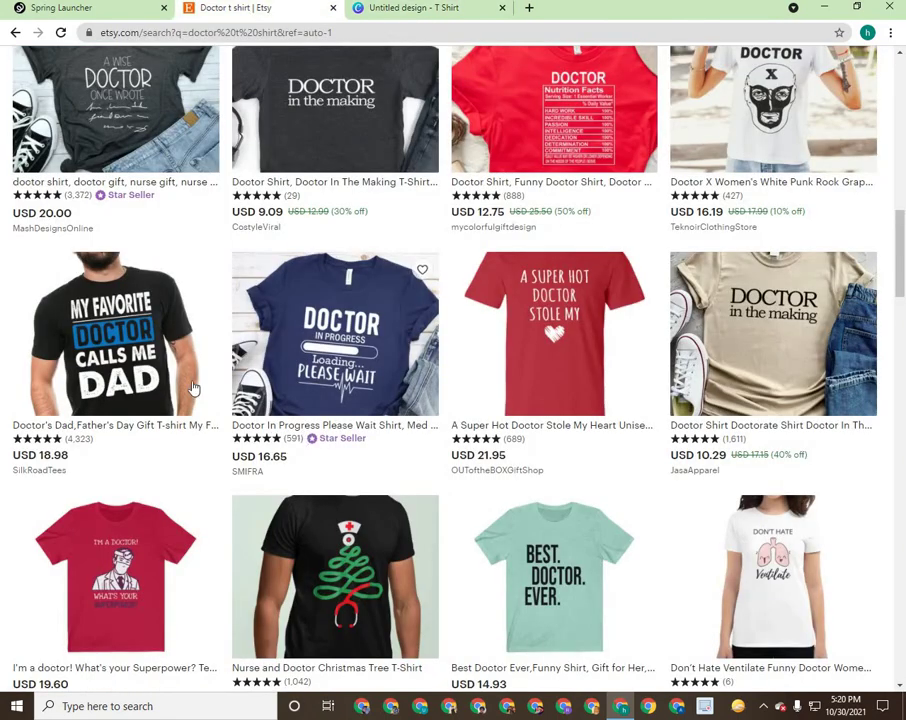
left_click(378, 10)
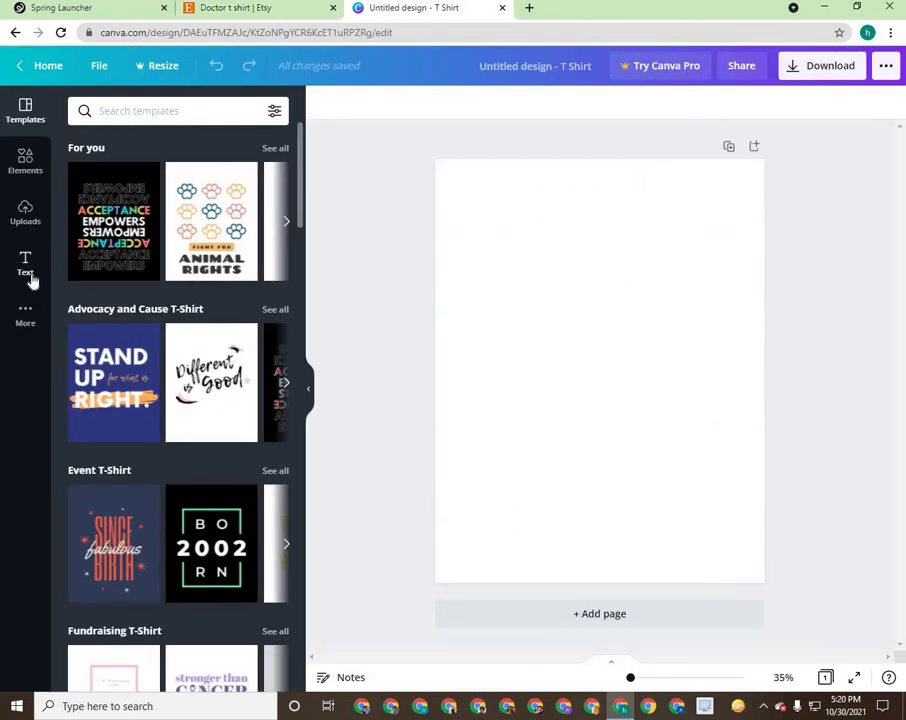
Add a heading from the Text panel, then delete it.
left_click(31, 277)
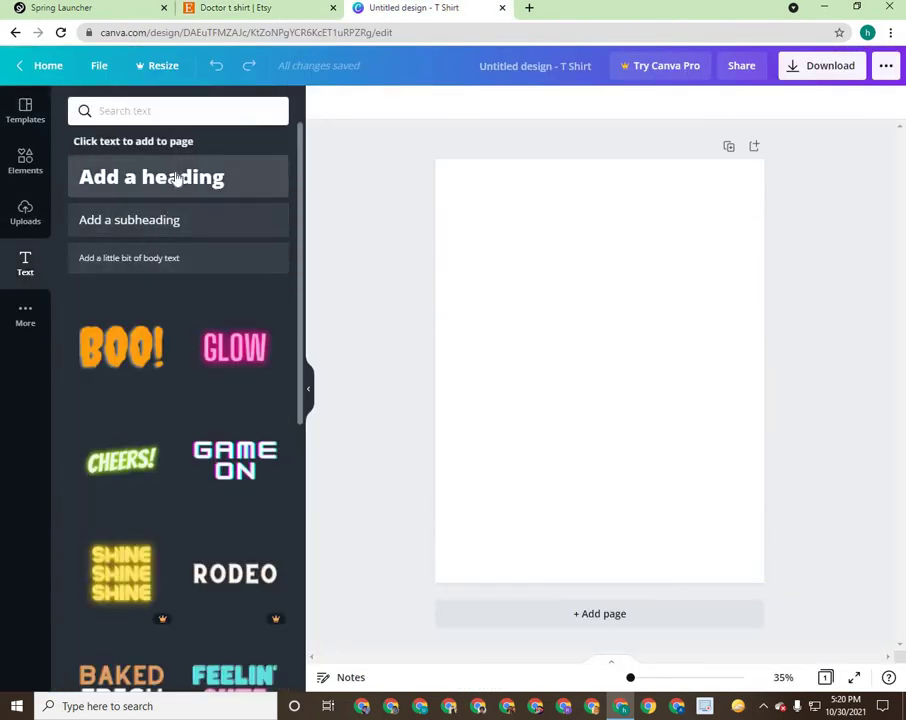
left_click(176, 178)
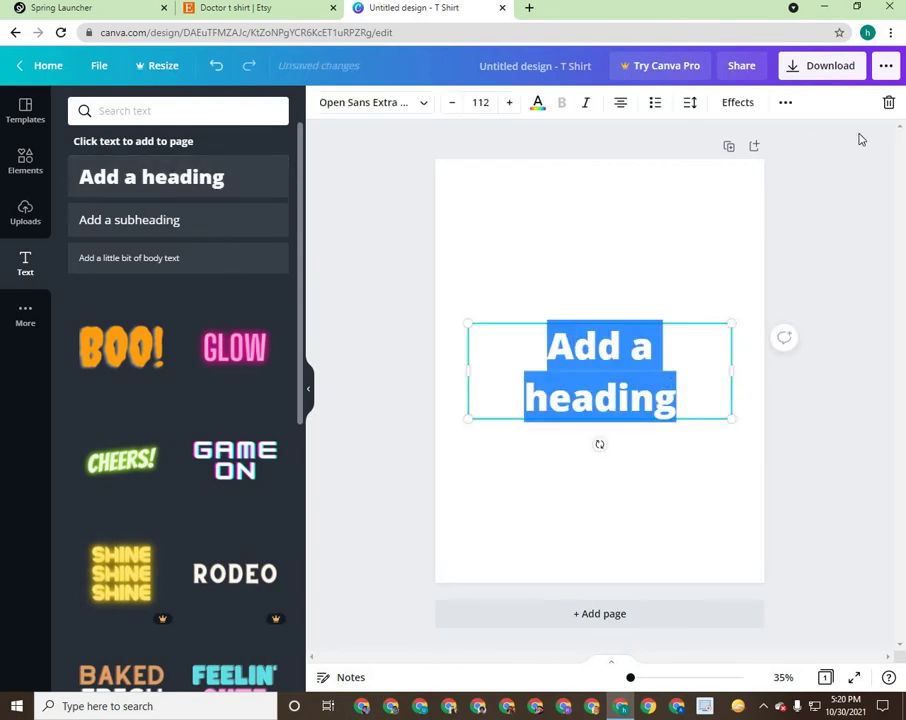
left_click(888, 106)
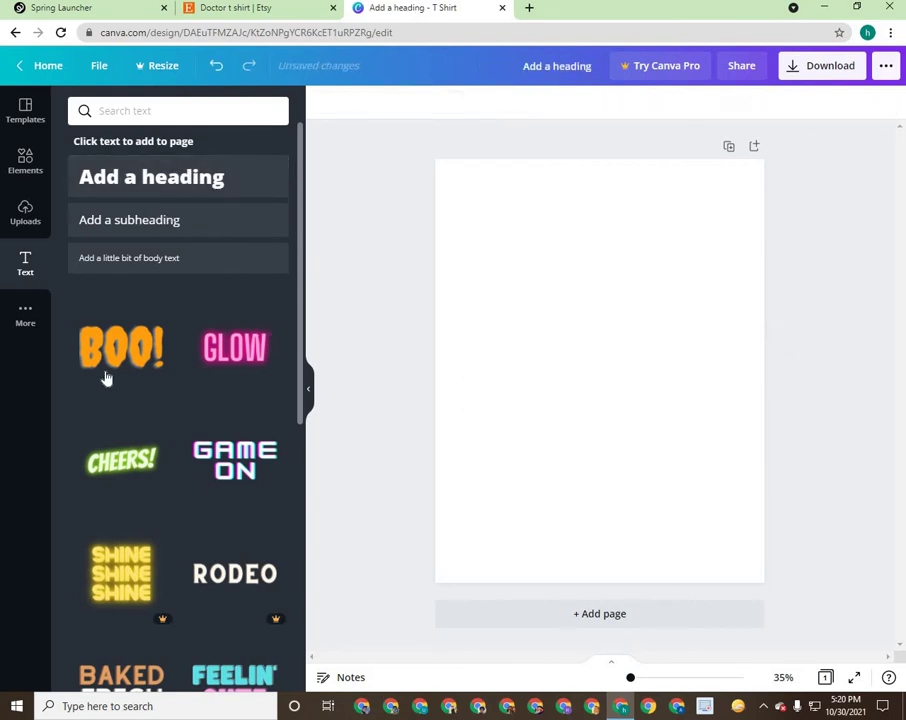
Add the orange BOO! text style and position it near the top of the page.
left_click(278, 369)
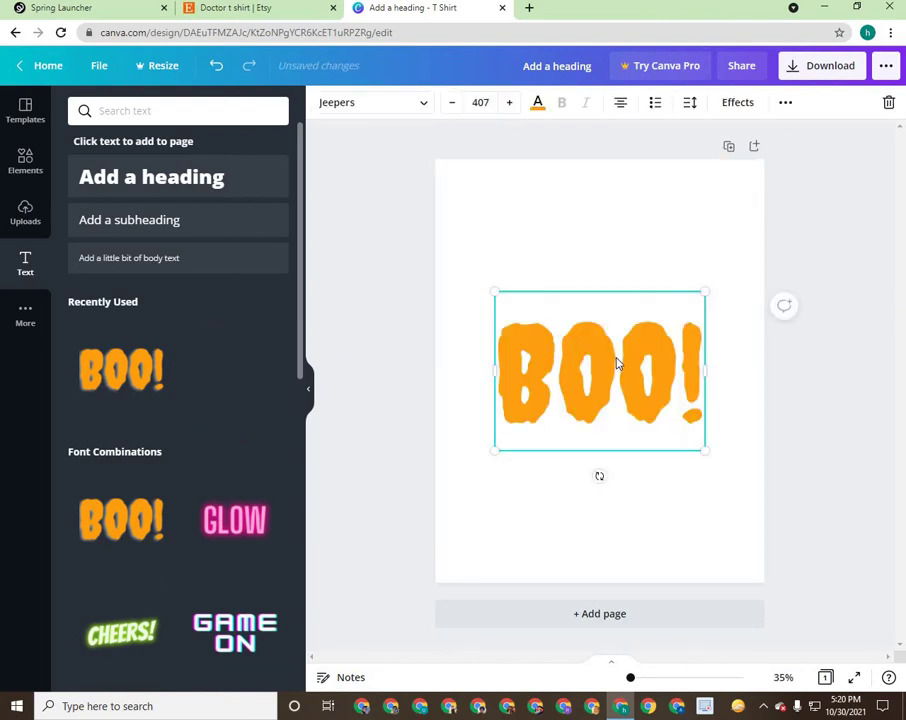
left_click_drag(654, 382, 643, 285)
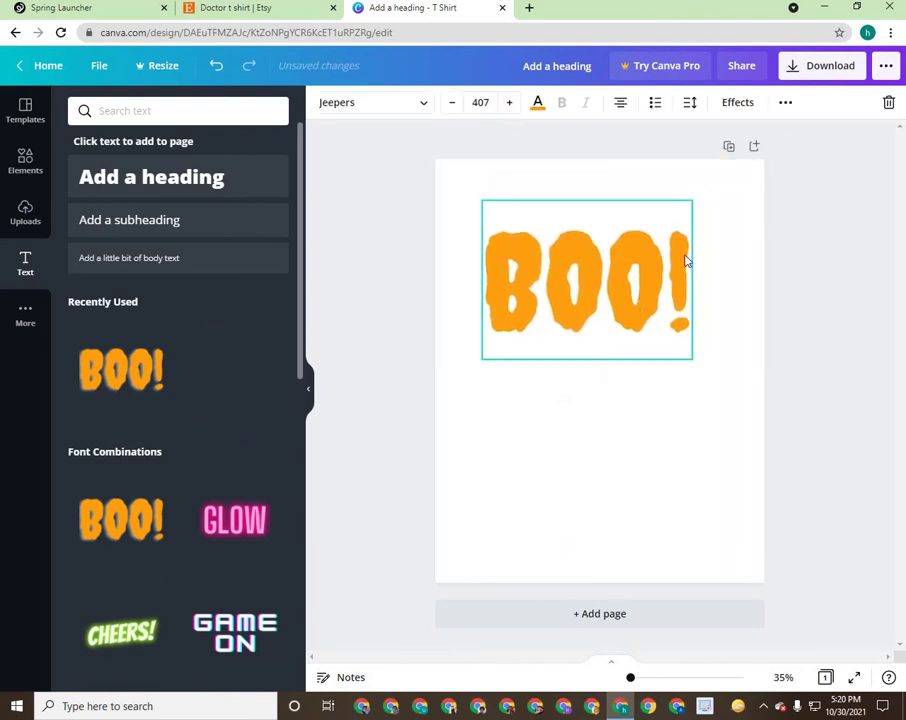
left_click_drag(684, 203, 597, 276)
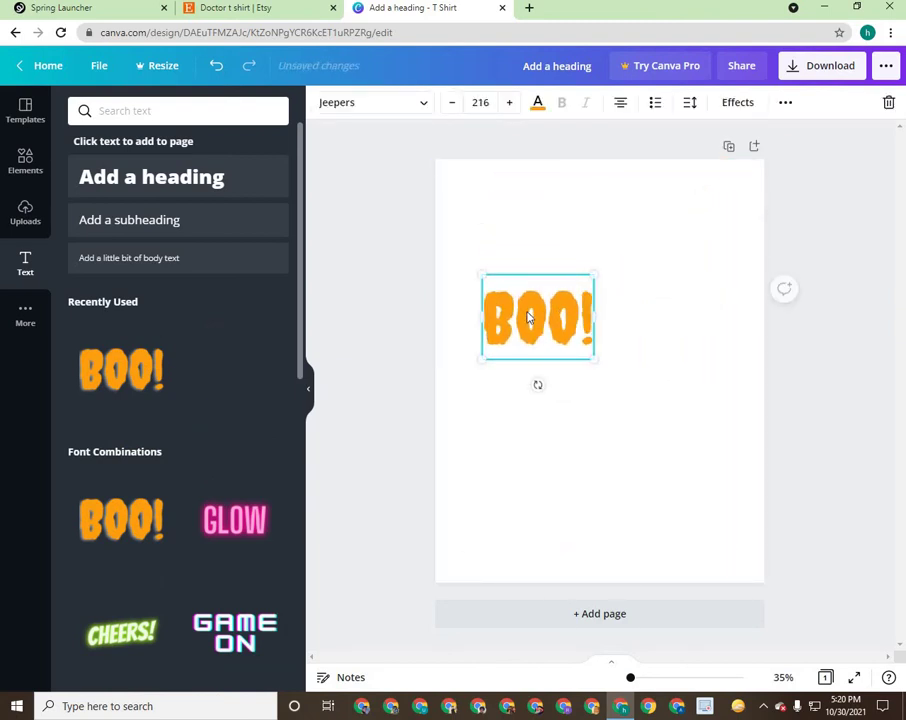
left_click_drag(564, 312, 644, 330)
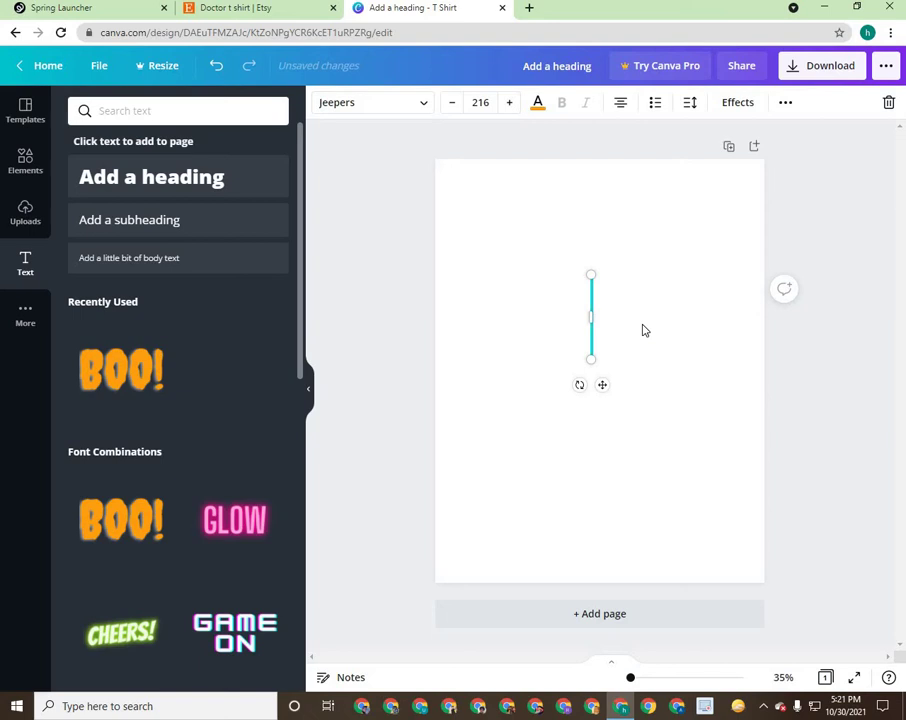
left_click(302, 12)
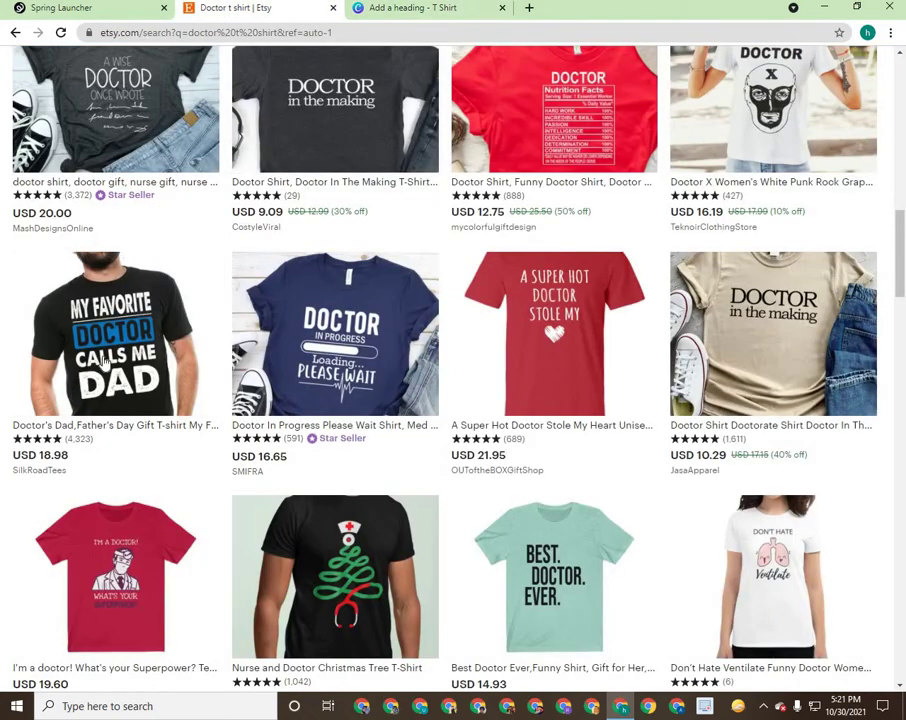
left_click(405, 8)
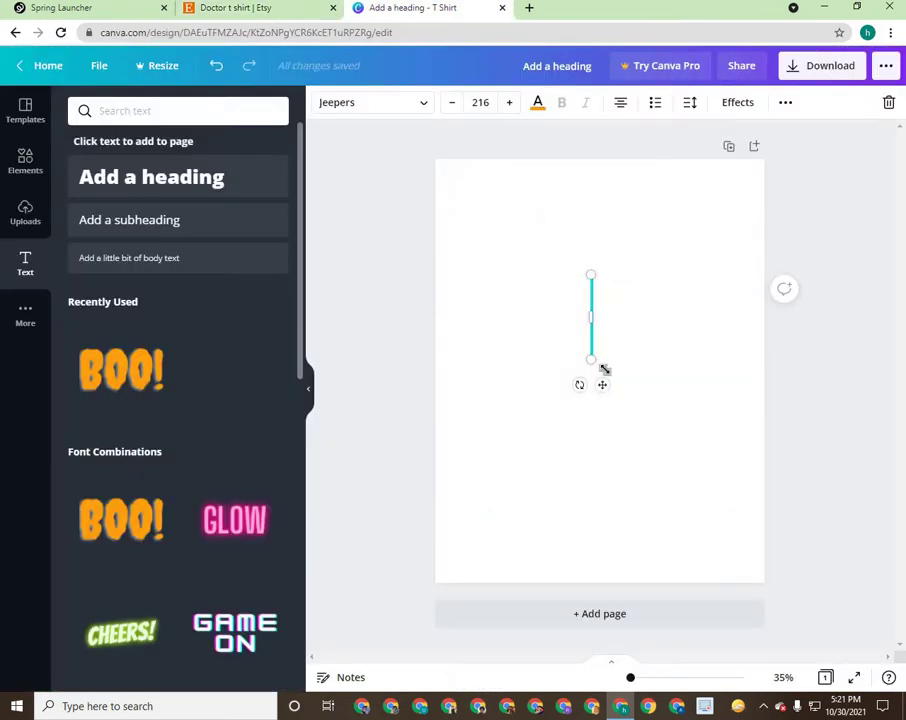
Retype it as 'MY FAVOURITE' on one line at size 175, near the top.
type("M")
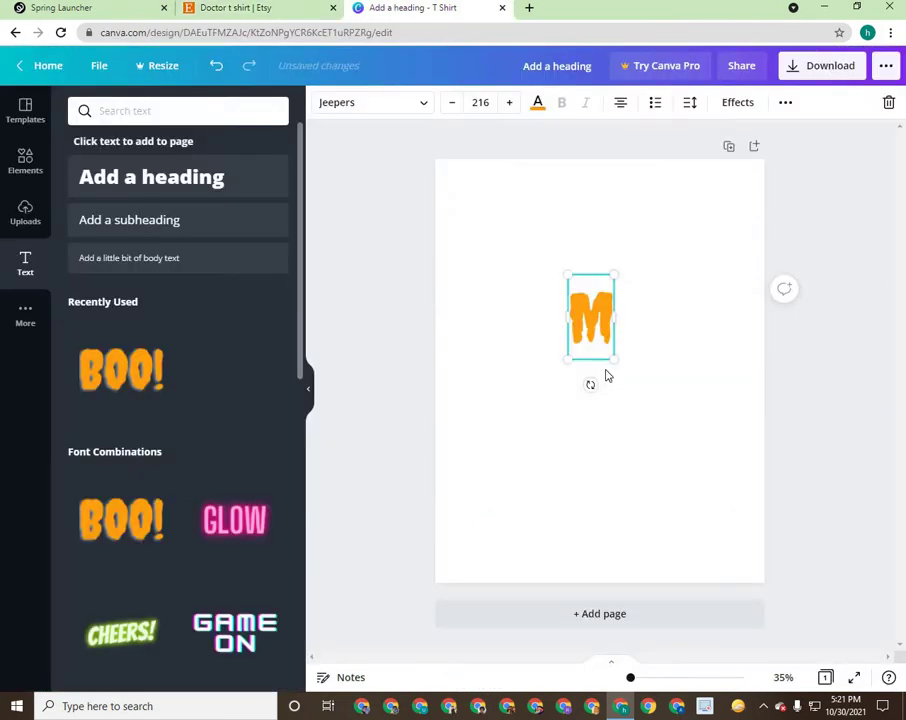
type("Y FAV")
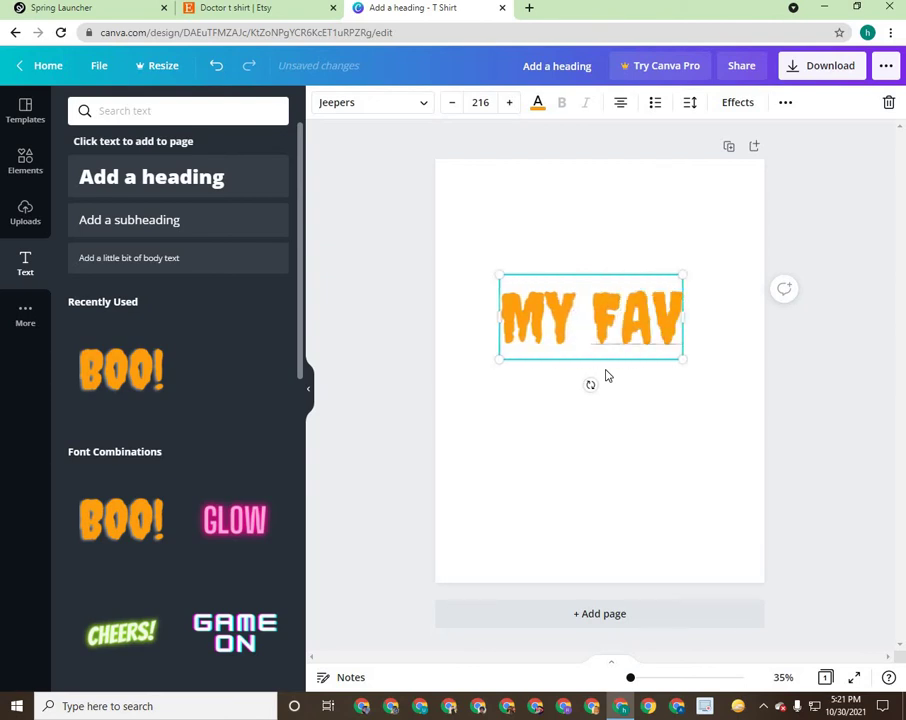
type("OURI")
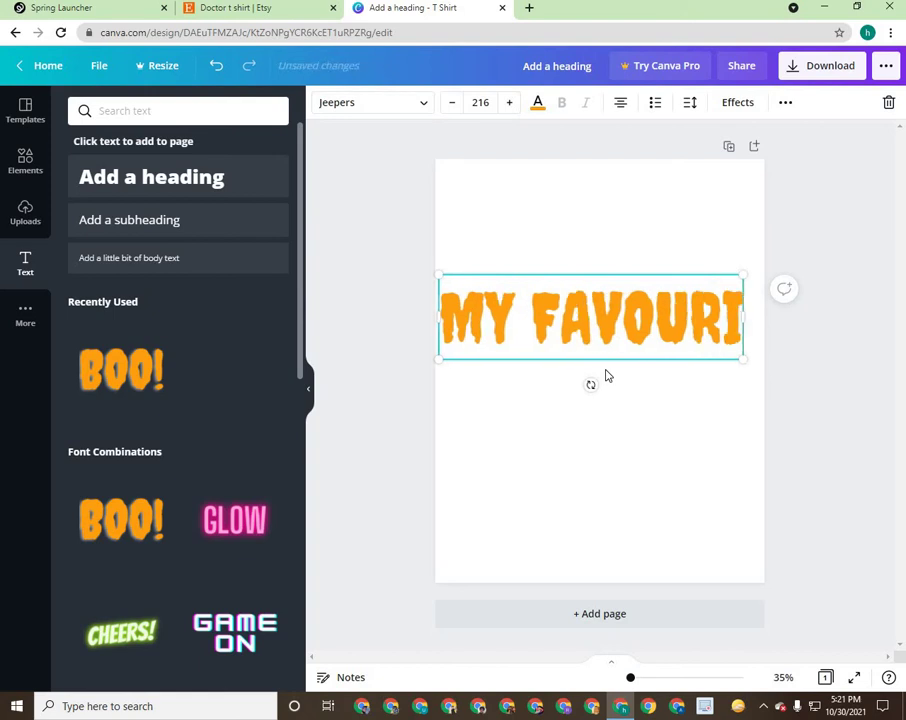
type("TE")
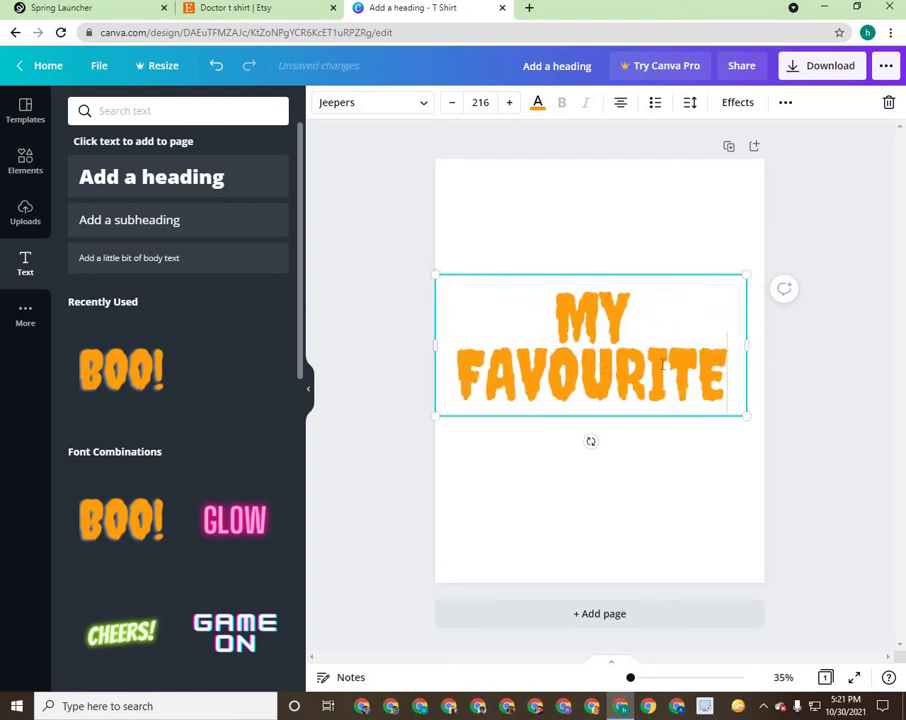
left_click_drag(808, 351, 838, 342)
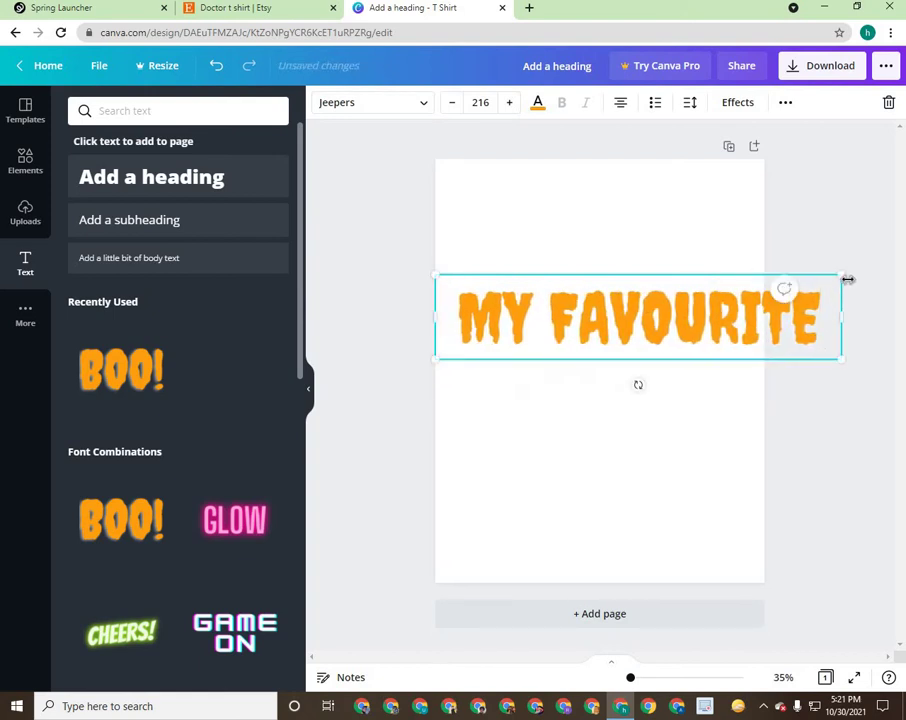
left_click_drag(838, 276, 764, 291)
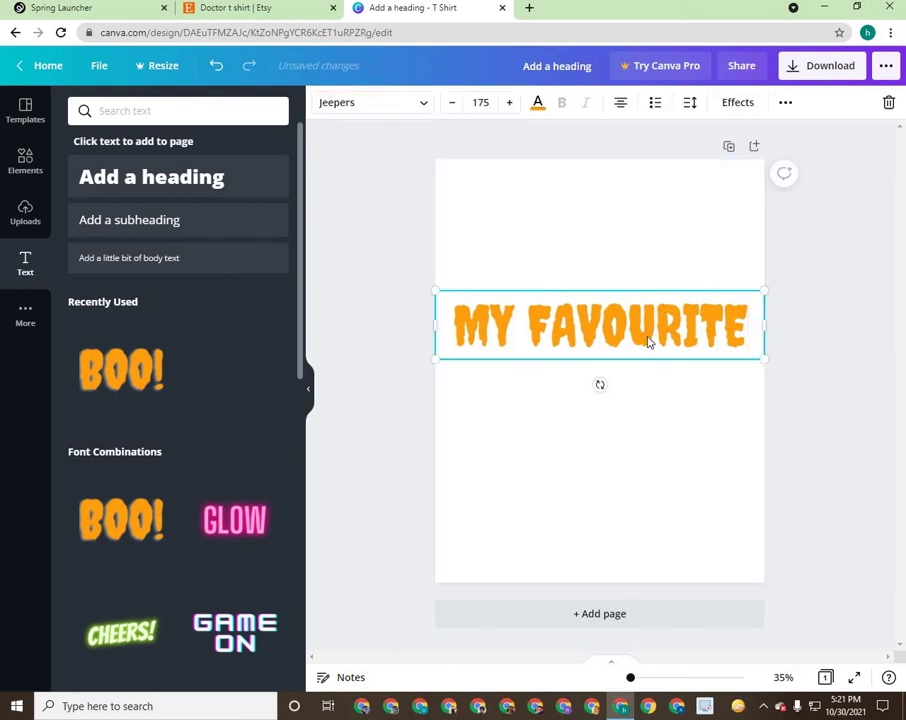
left_click_drag(647, 299, 648, 272)
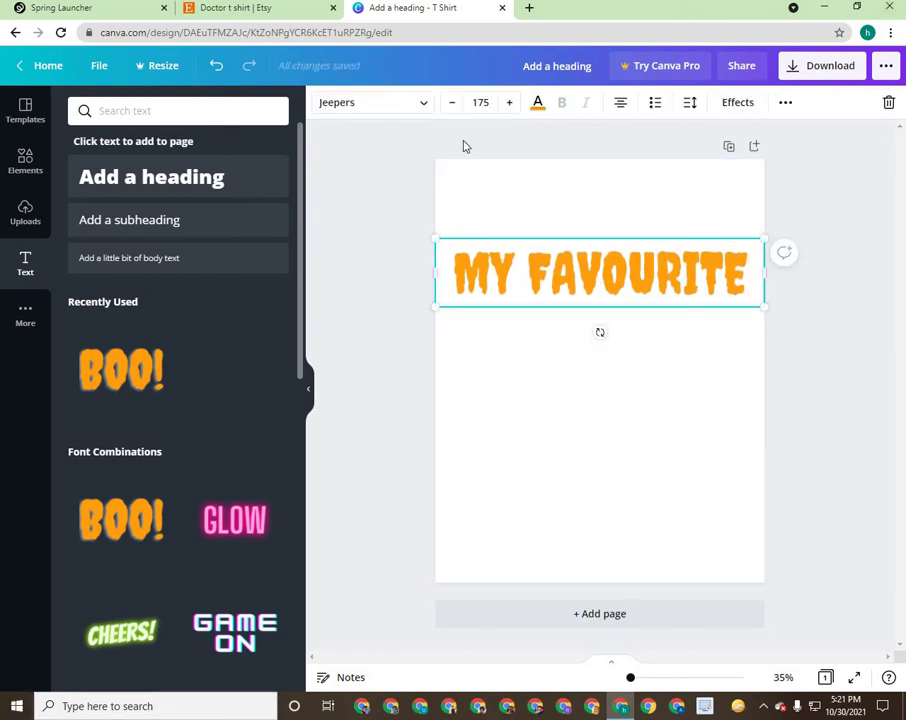
Make the MY FAVOURITE heading text white.
left_click(537, 104)
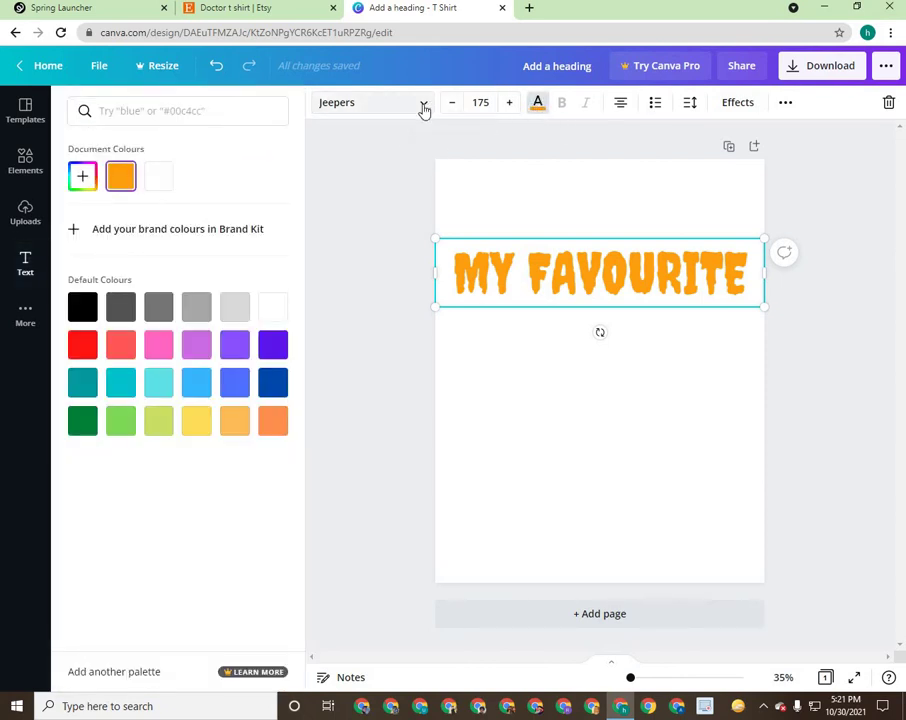
left_click(372, 102)
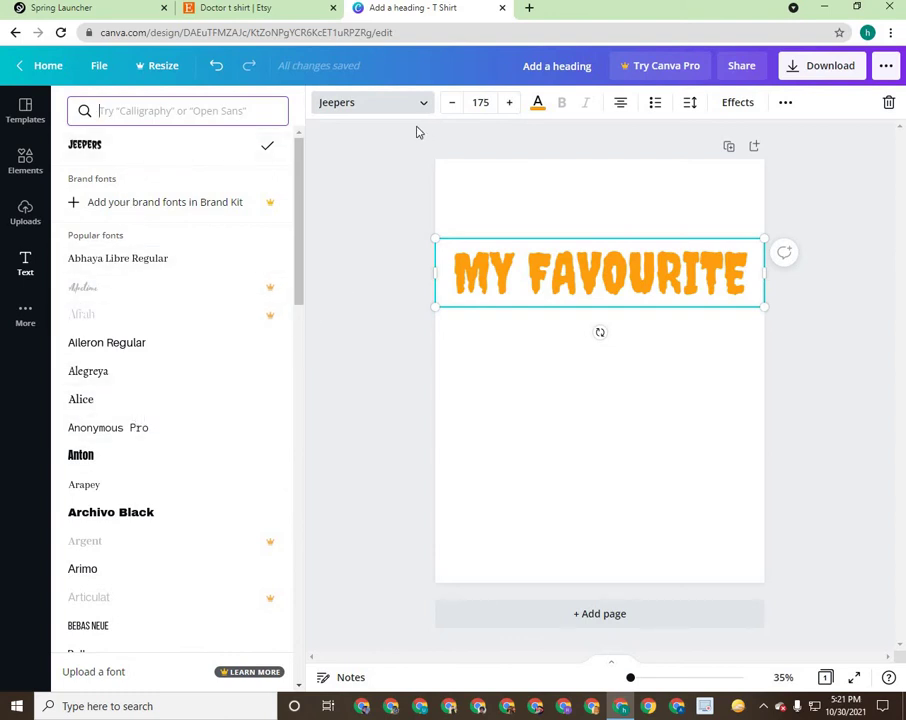
left_click(536, 104)
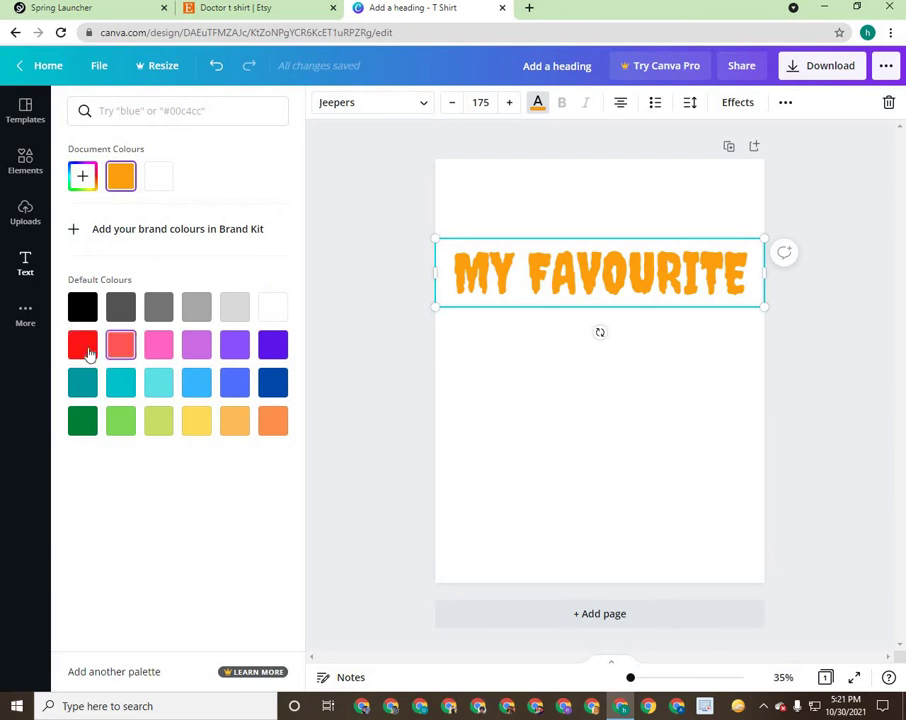
left_click(152, 394)
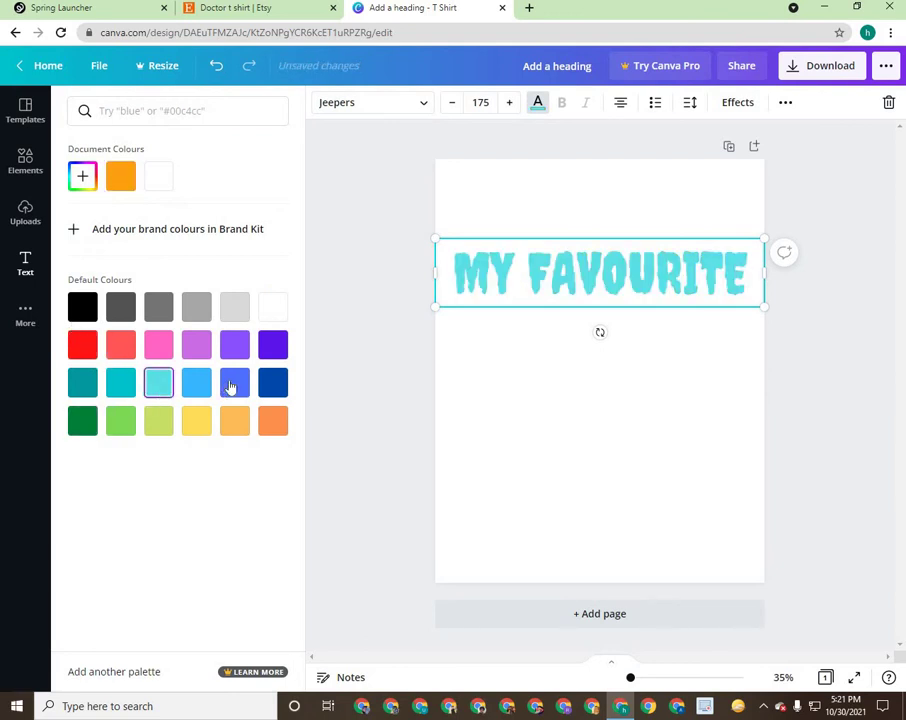
left_click(277, 306)
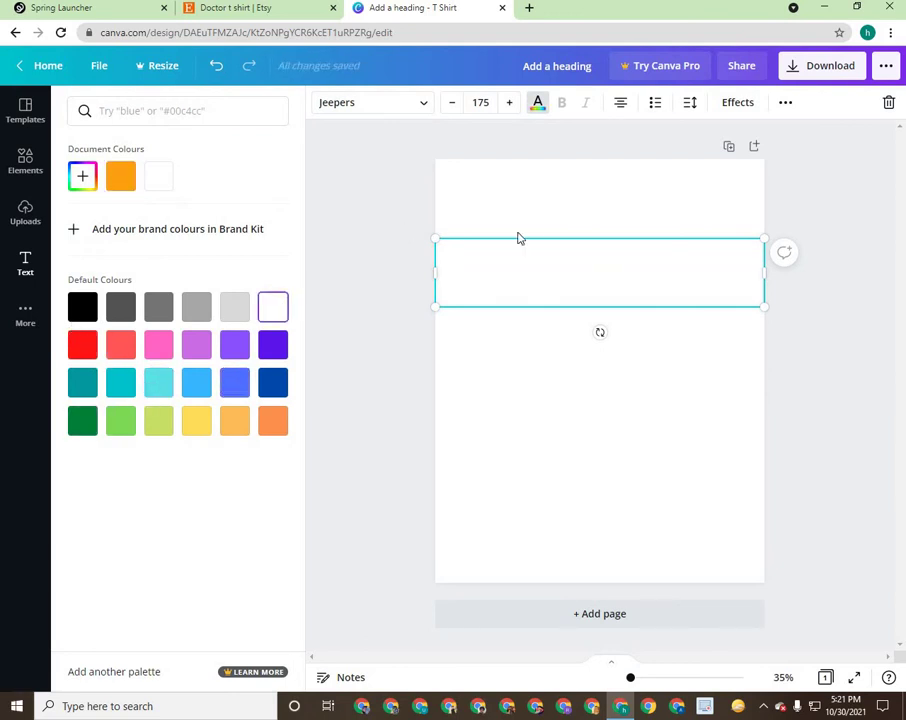
key("Escape")
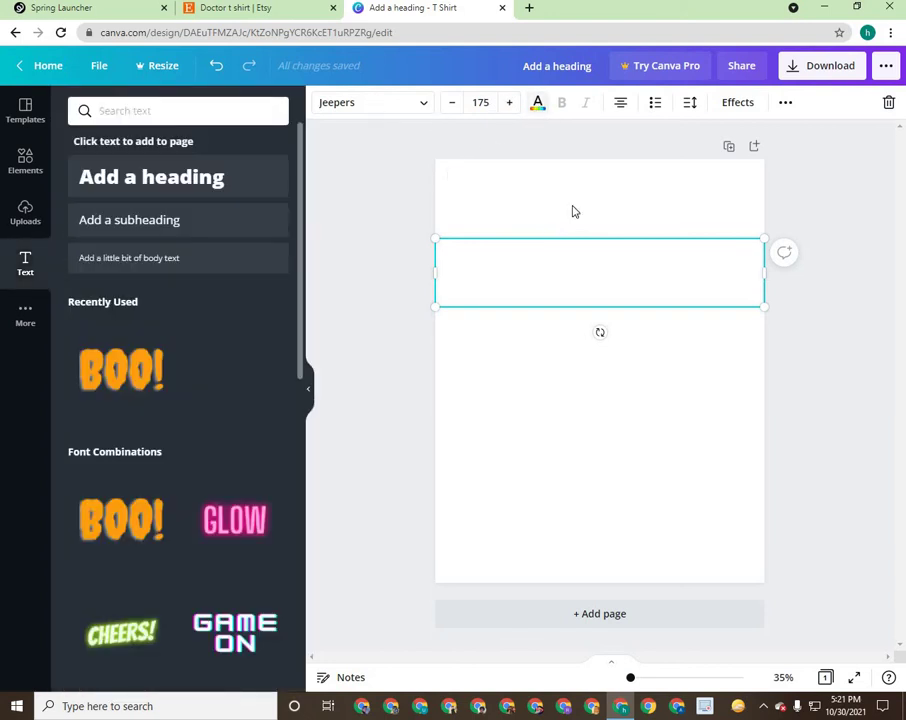
Set the page background colour to black and check the Etsy listings.
left_click(537, 187)
left_click(330, 105)
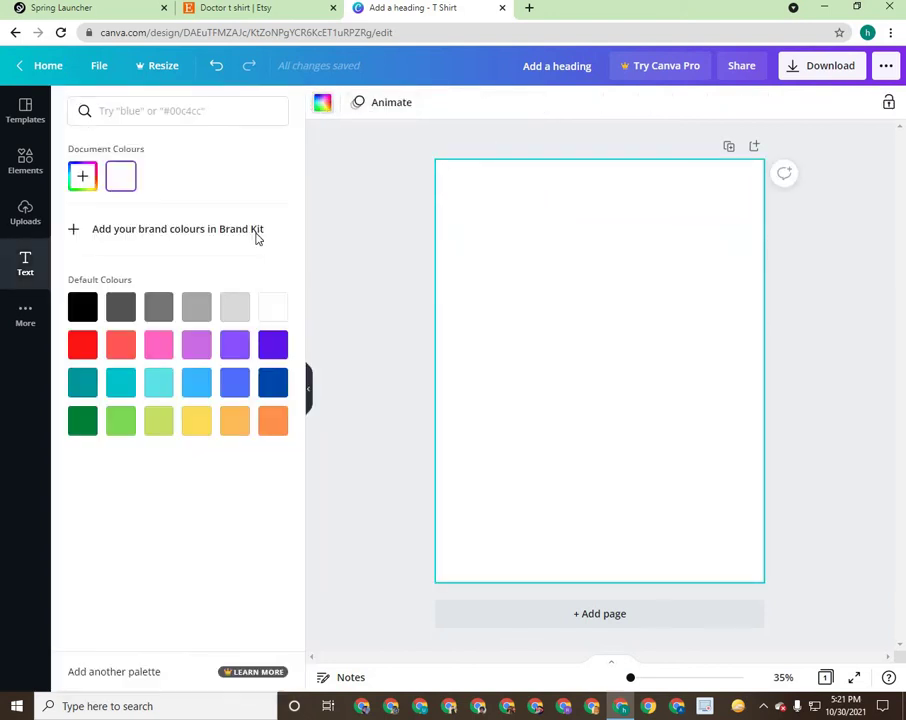
left_click(82, 306)
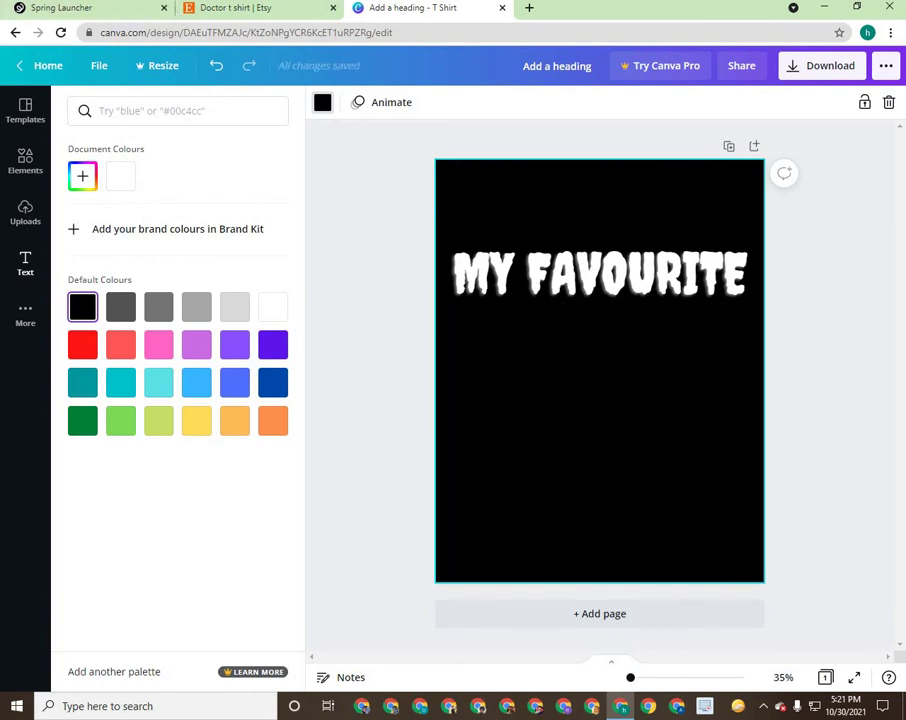
left_click(235, 8)
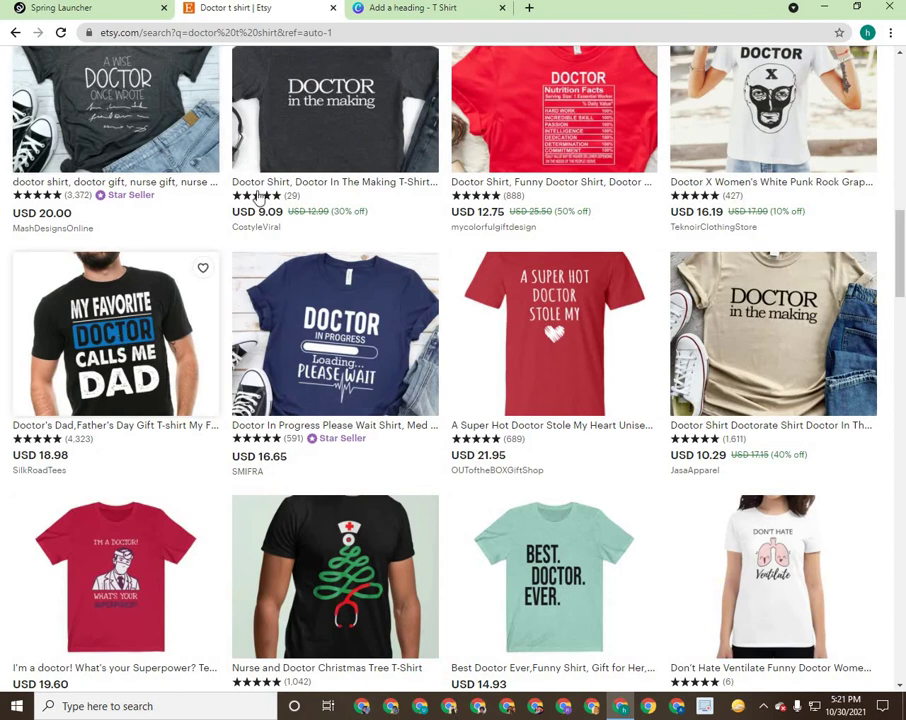
Add another orange BOO! text and place it just below MY FAVOURITE.
left_click(428, 12)
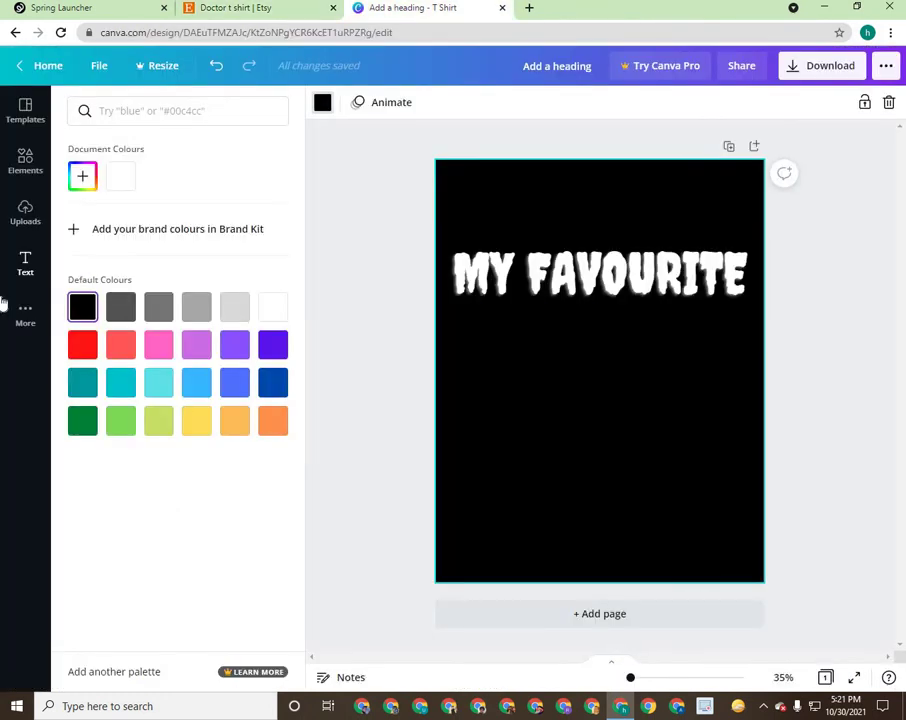
left_click(25, 212)
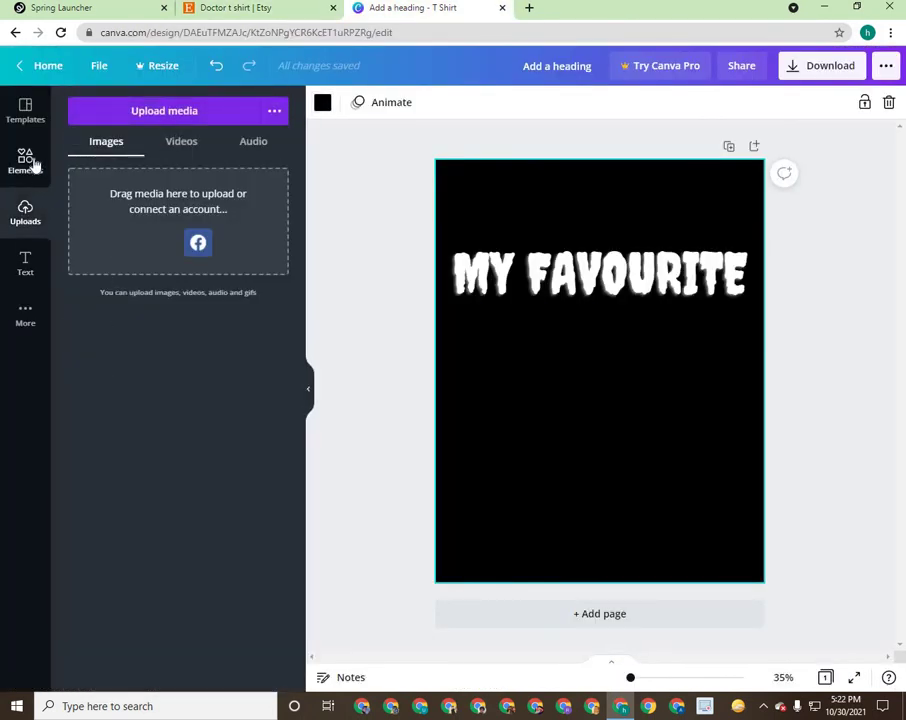
left_click(25, 260)
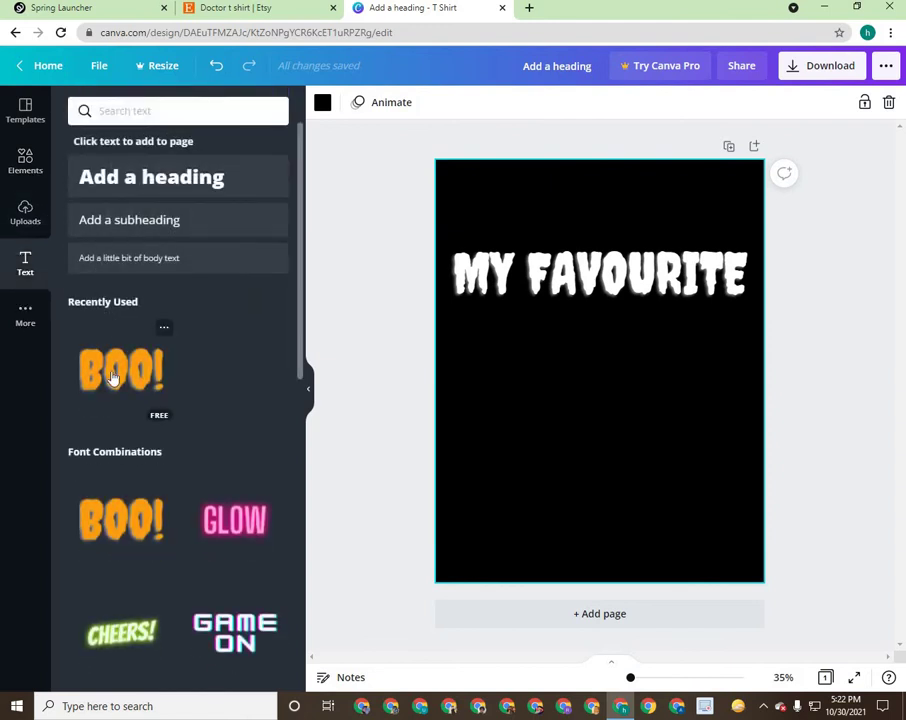
left_click(113, 373)
scroll(125, 360, "down", 1)
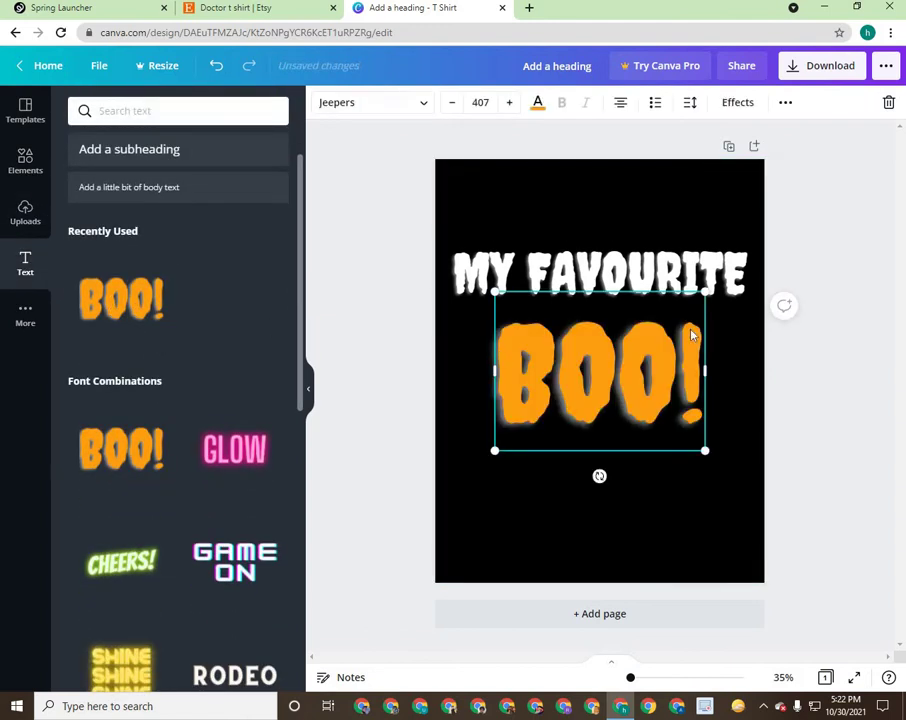
left_click_drag(708, 297, 591, 354)
left_click(677, 396)
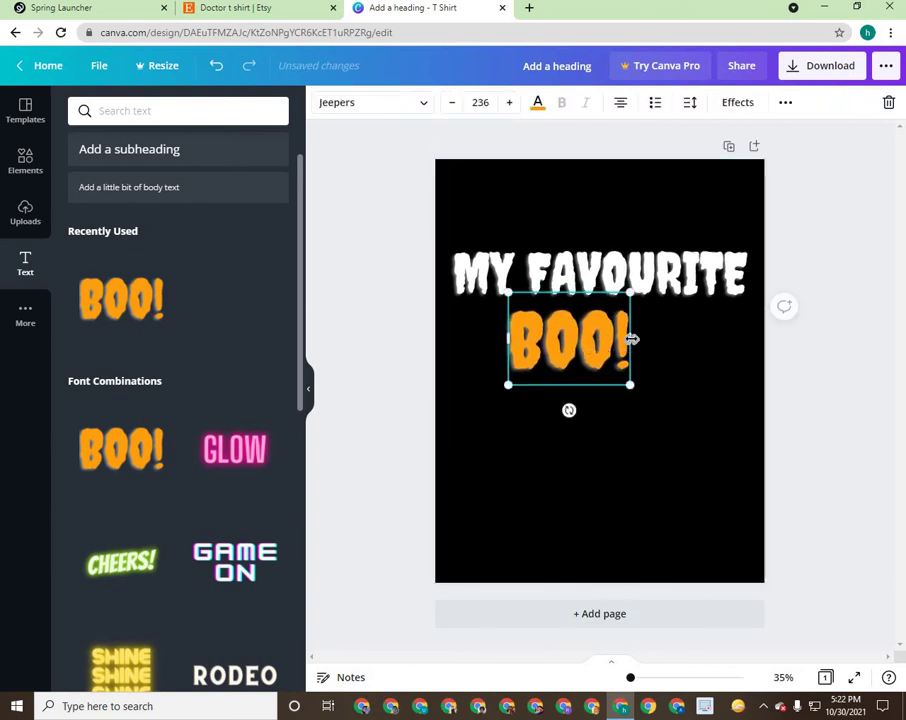
left_click_drag(632, 294, 605, 312)
left_click_drag(576, 352, 597, 330)
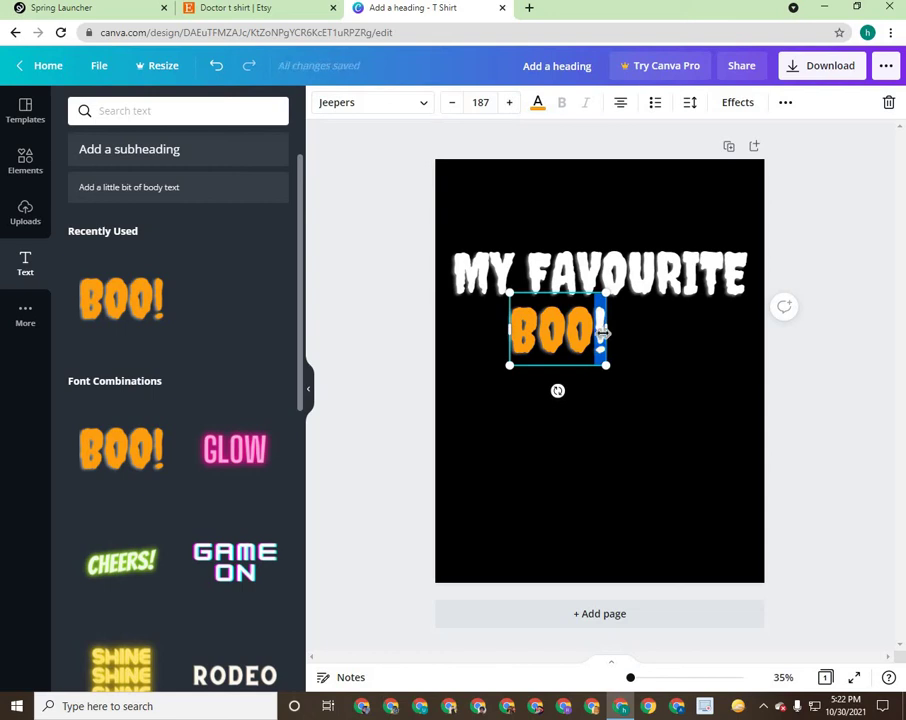
Change it to 'DOCTOR' at size 192, centred beneath MY FAVOURITE.
key("BackSpace")
key("BackSpace")
key("BackSpace")
key("BackSpace")
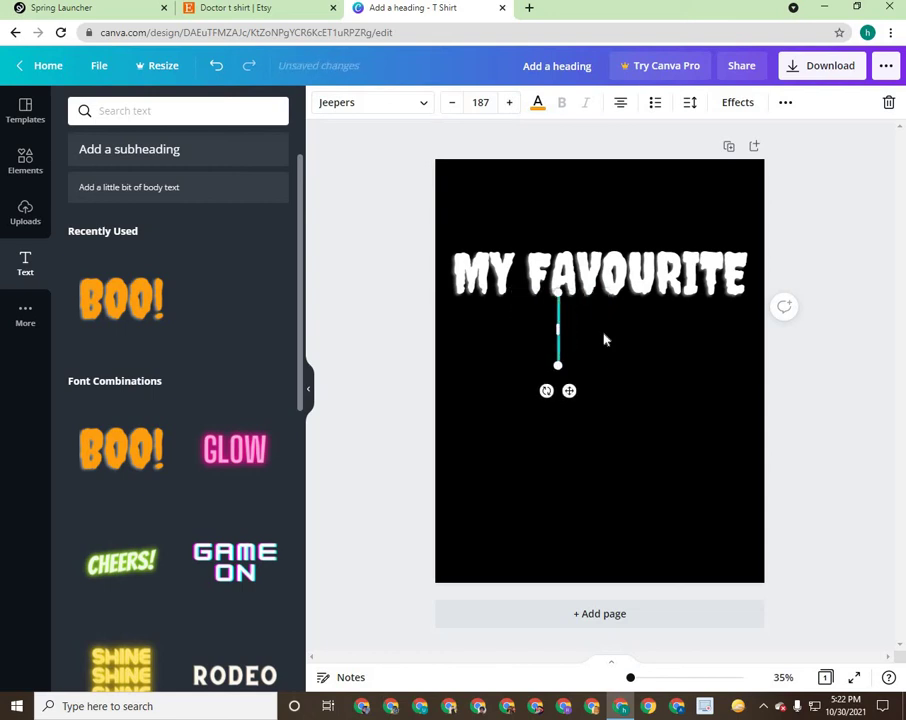
type("DO")
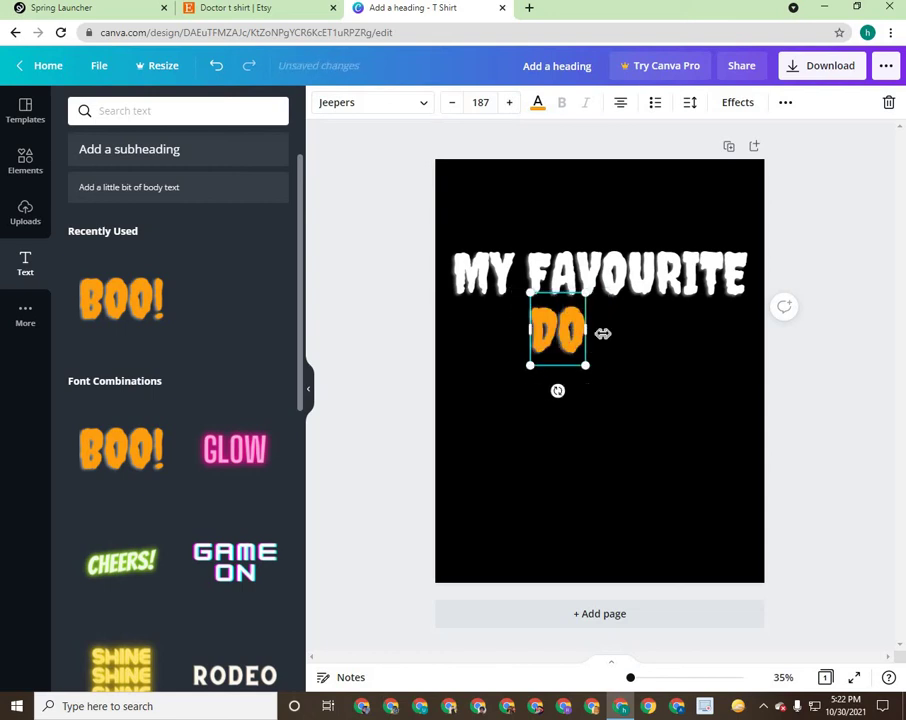
type("CT")
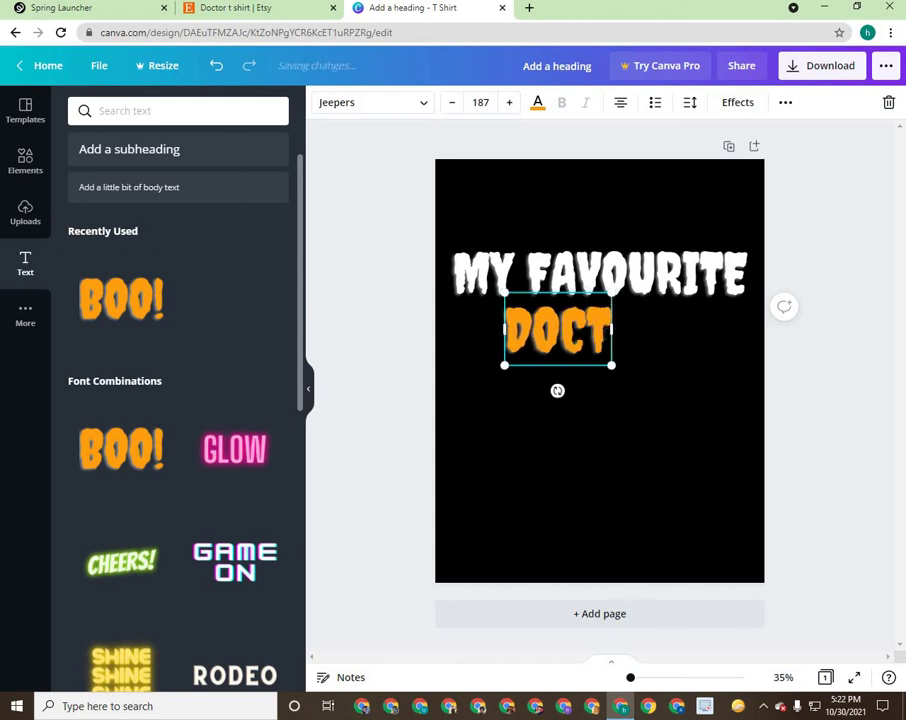
type("OR")
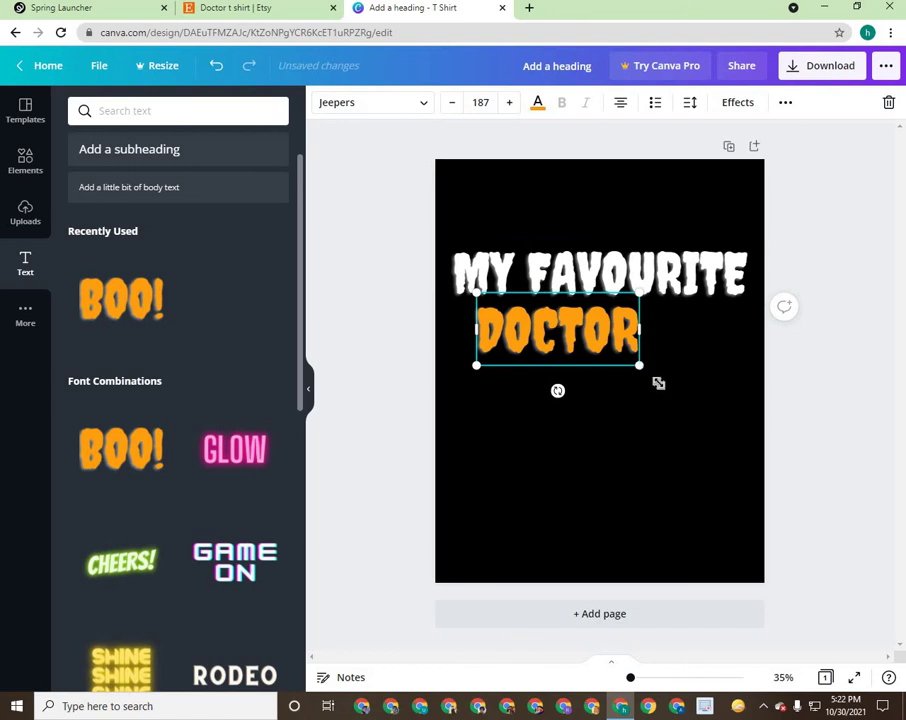
mouse_move(658, 383)
left_mouse_down()
mouse_move(690, 404)
mouse_move(645, 368)
left_mouse_up()
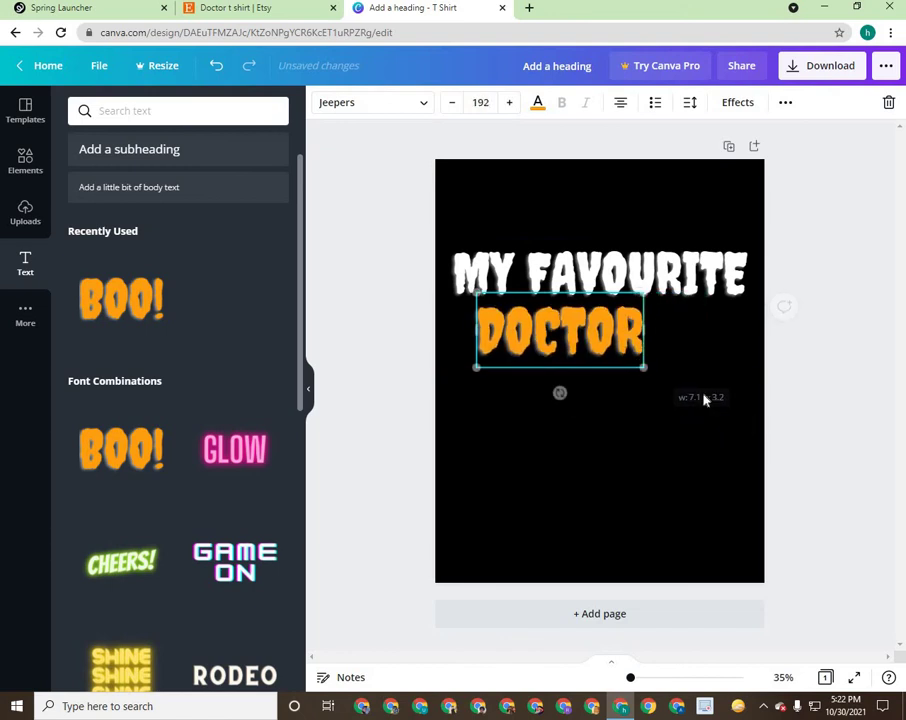
left_click(703, 399)
left_click(601, 329)
left_click_drag(601, 329, 700, 380)
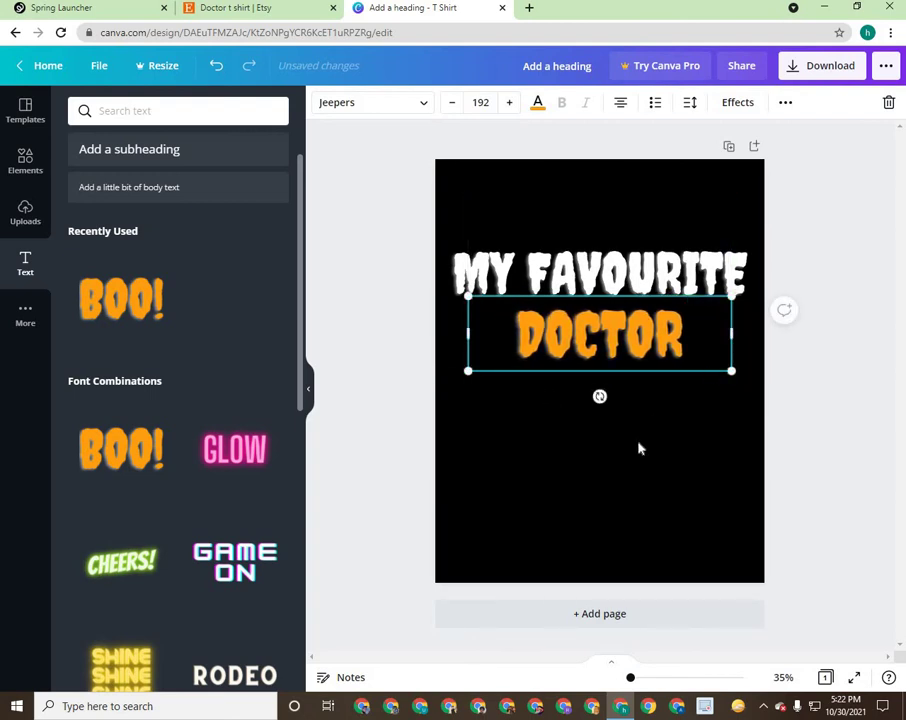
left_click(640, 448)
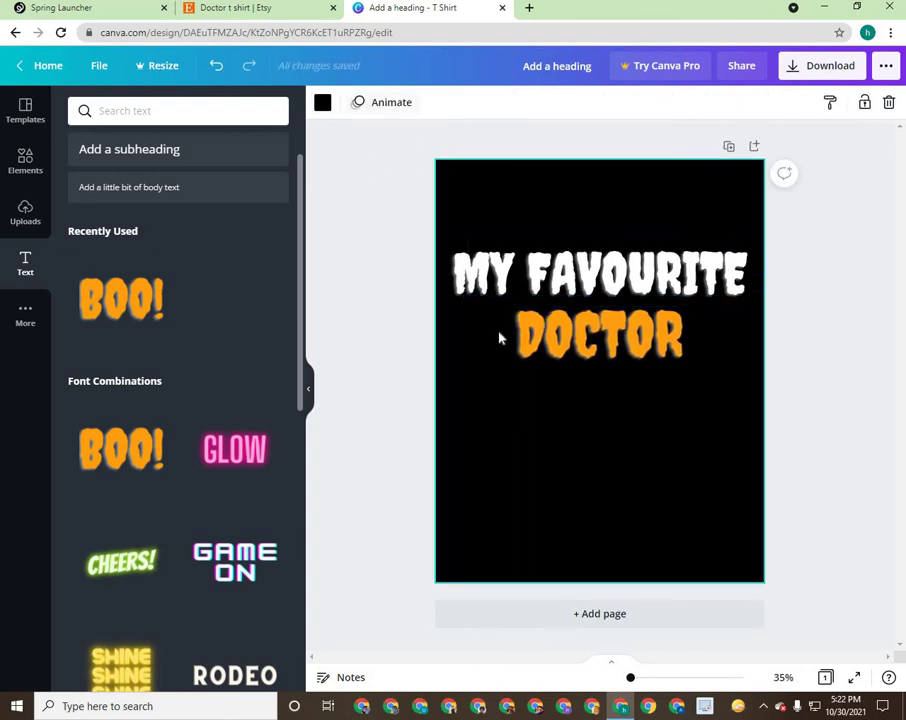
left_click(252, 18)
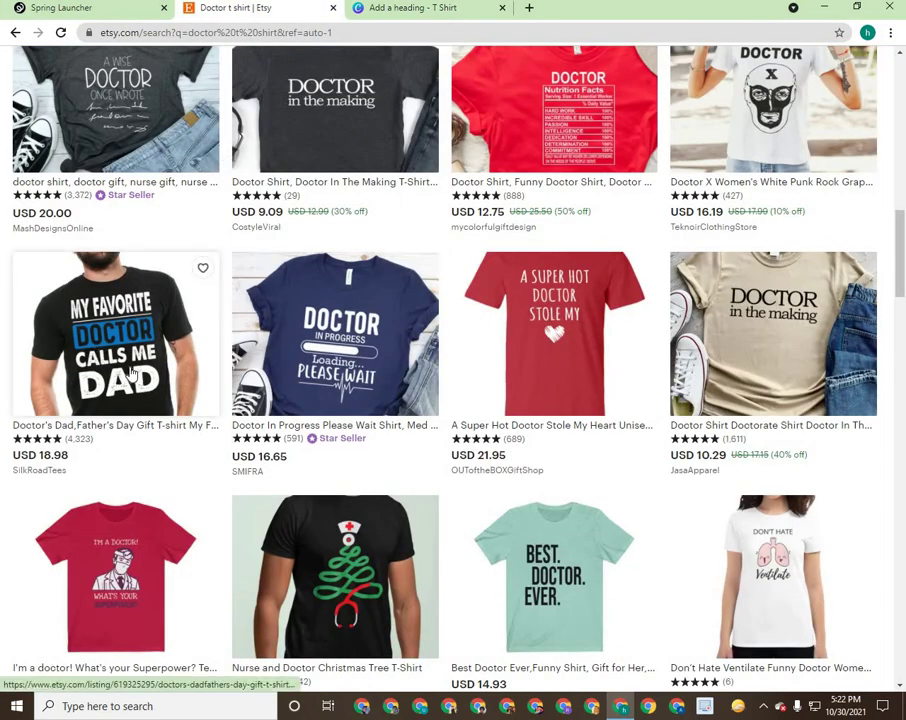
left_click(392, 16)
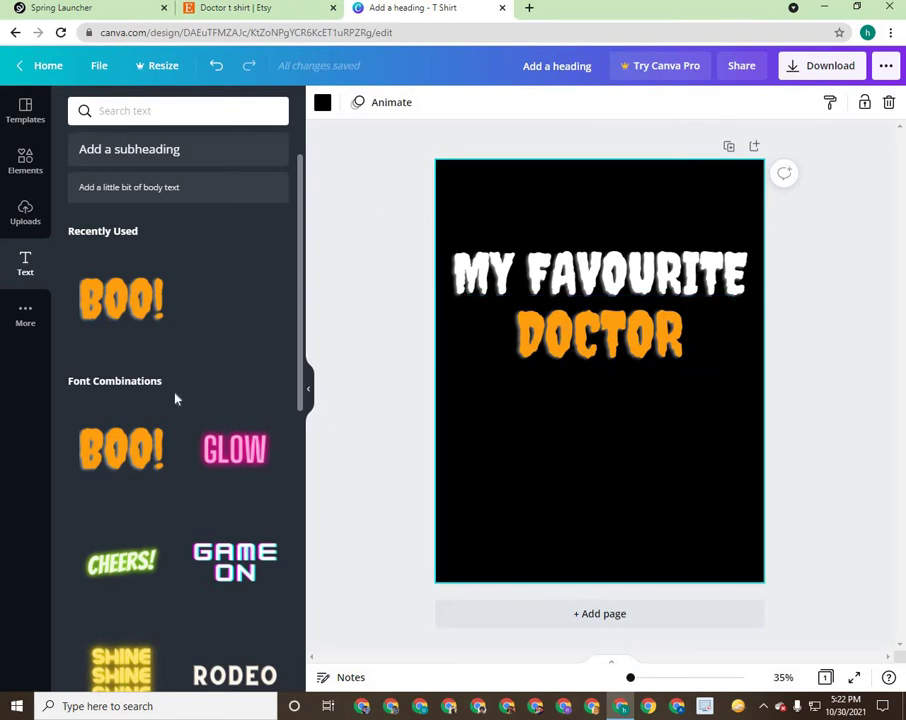
Add another orange BOO! text below DOCTOR and retype it as 'CALLS ME'.
left_click(121, 312)
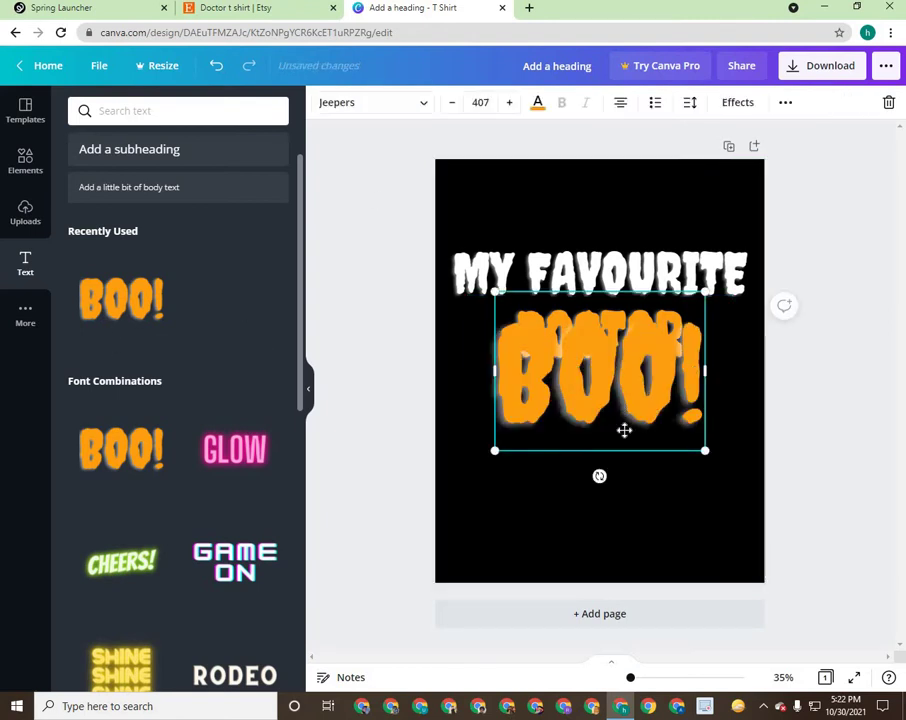
left_click_drag(624, 430, 630, 502)
left_click_drag(712, 366, 671, 406)
double_click(672, 403)
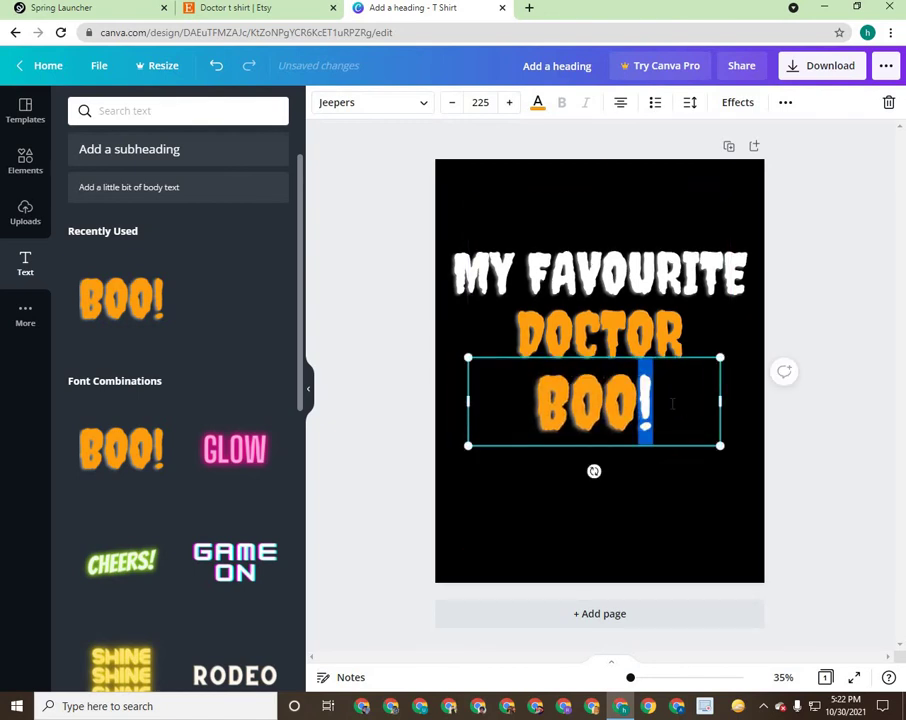
key("BackSpace")
key("BackSpace")
key("BackSpace")
key("BackSpace")
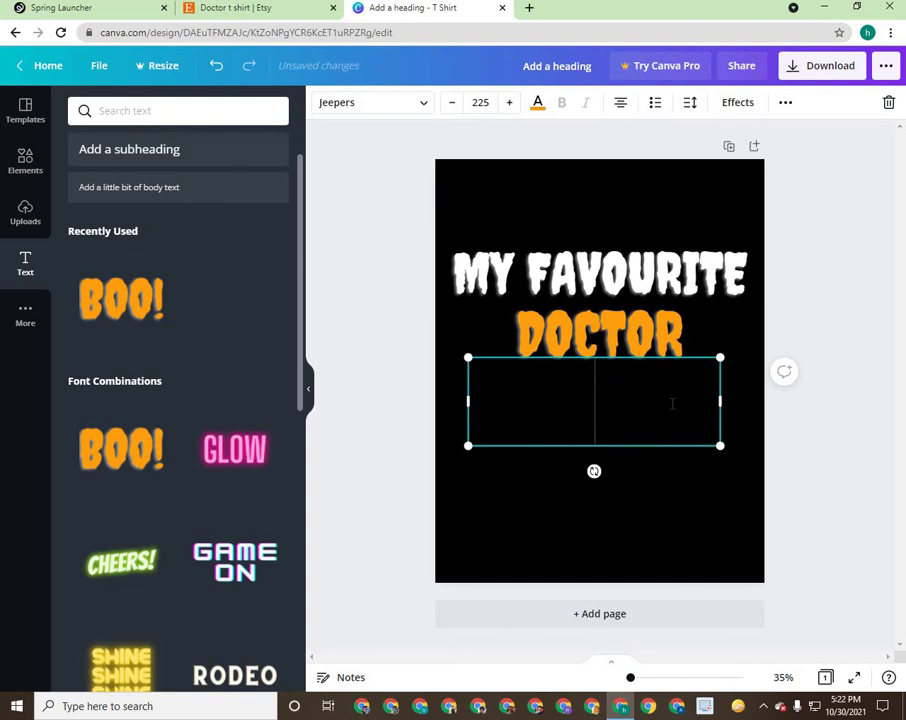
type("CAK")
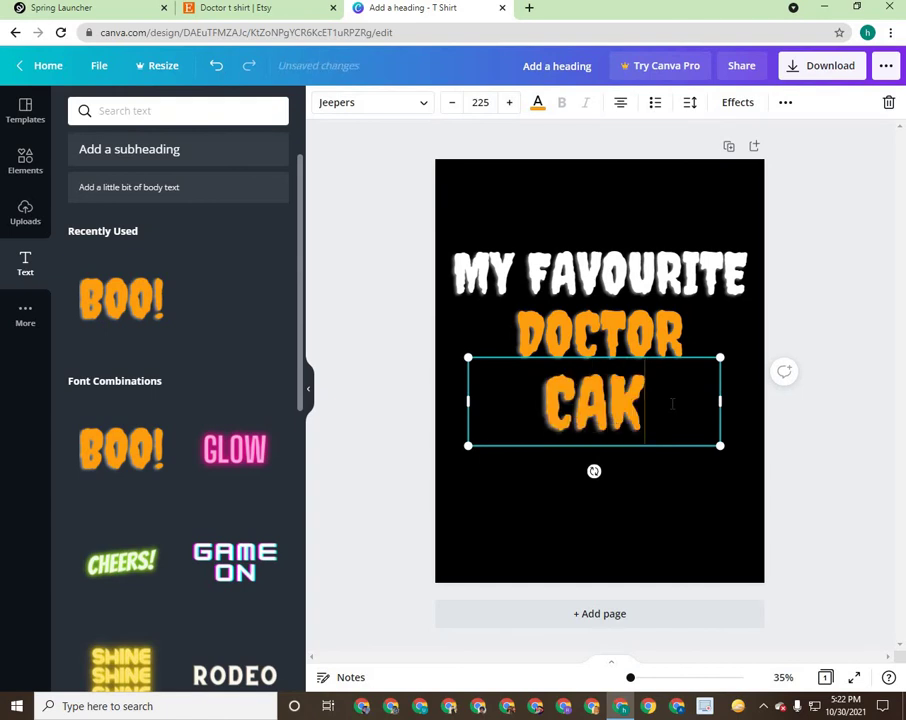
key("BackSpace")
type("LL")
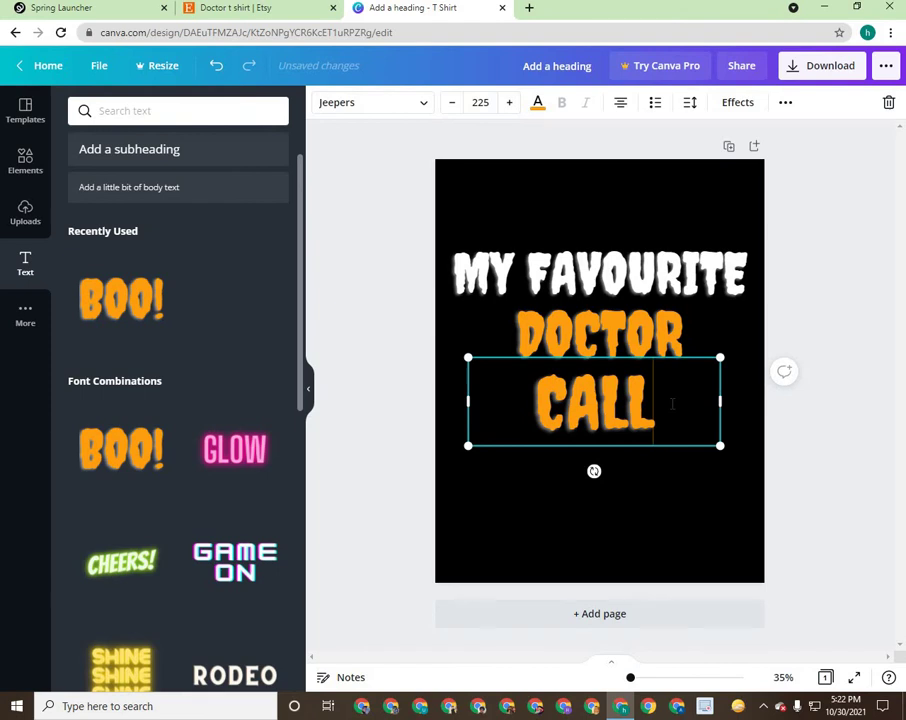
type("S M")
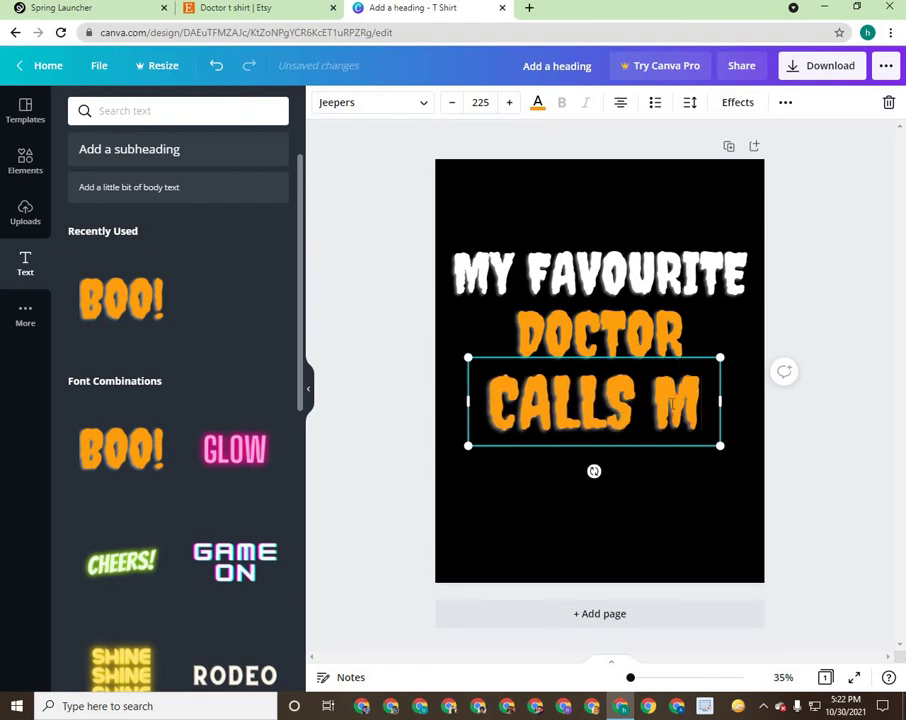
type("E")
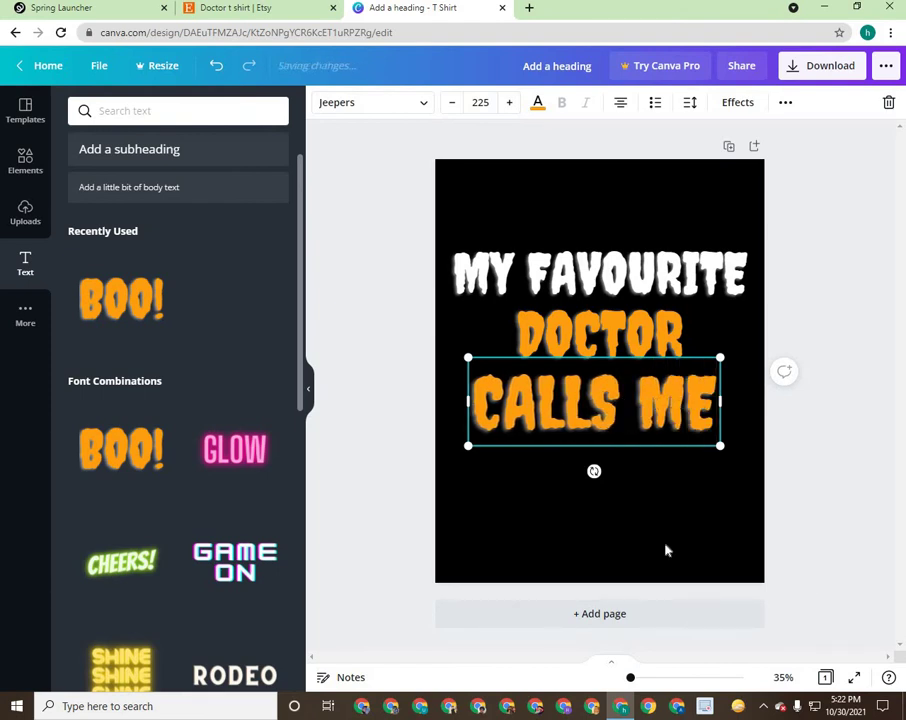
Resize CALLS ME to 177, centre it under DOCTOR, and widen its text box.
left_click(681, 489)
left_click(704, 384)
left_click_drag(720, 445, 680, 480)
left_click_drag(590, 400, 624, 395)
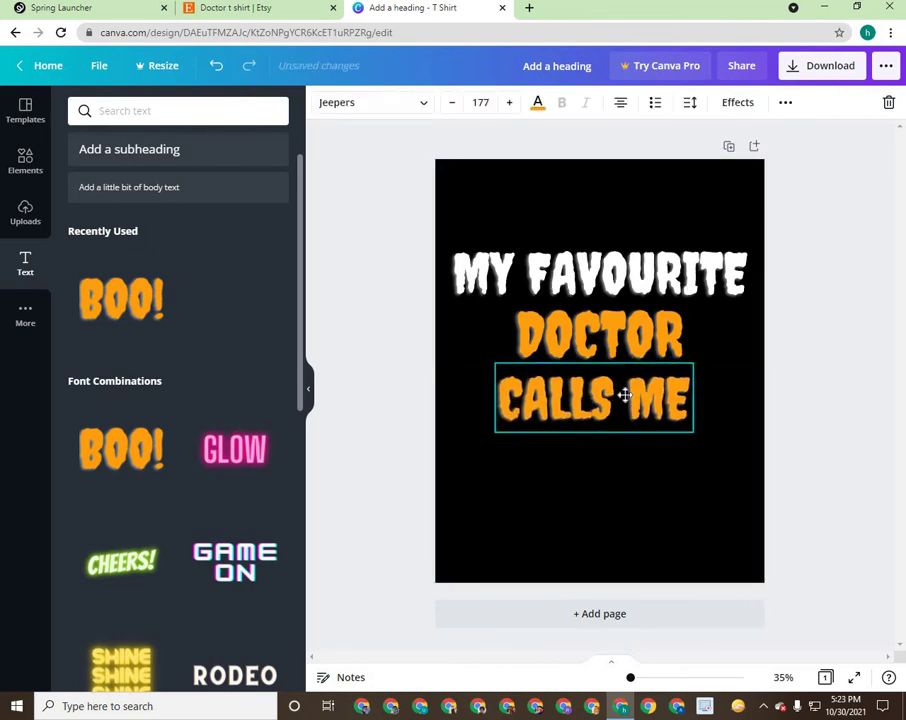
left_click(620, 335)
left_click_drag(620, 333, 617, 327)
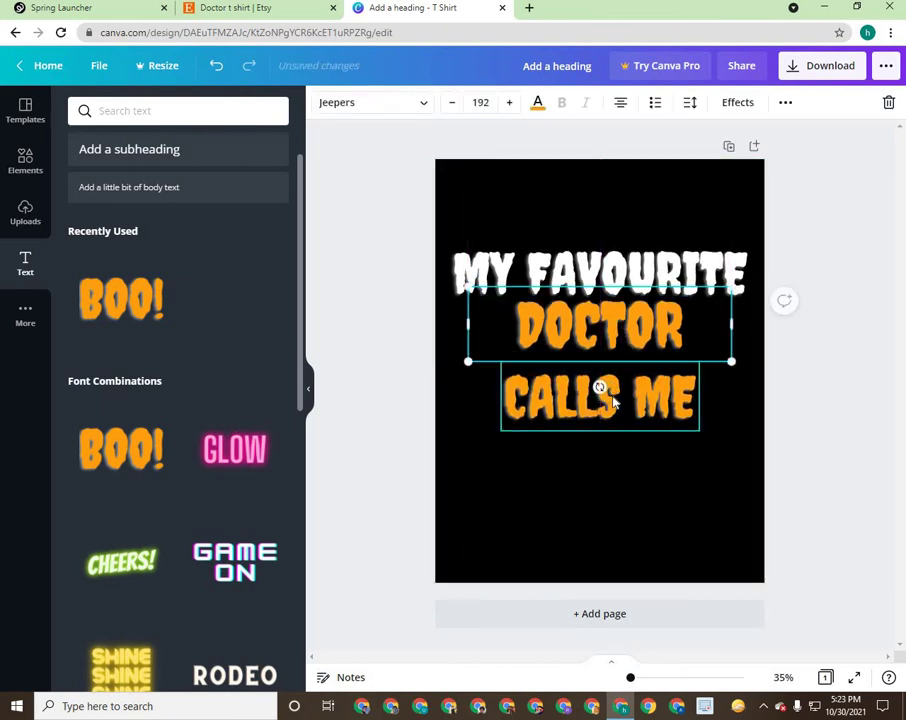
left_click_drag(613, 402, 608, 389)
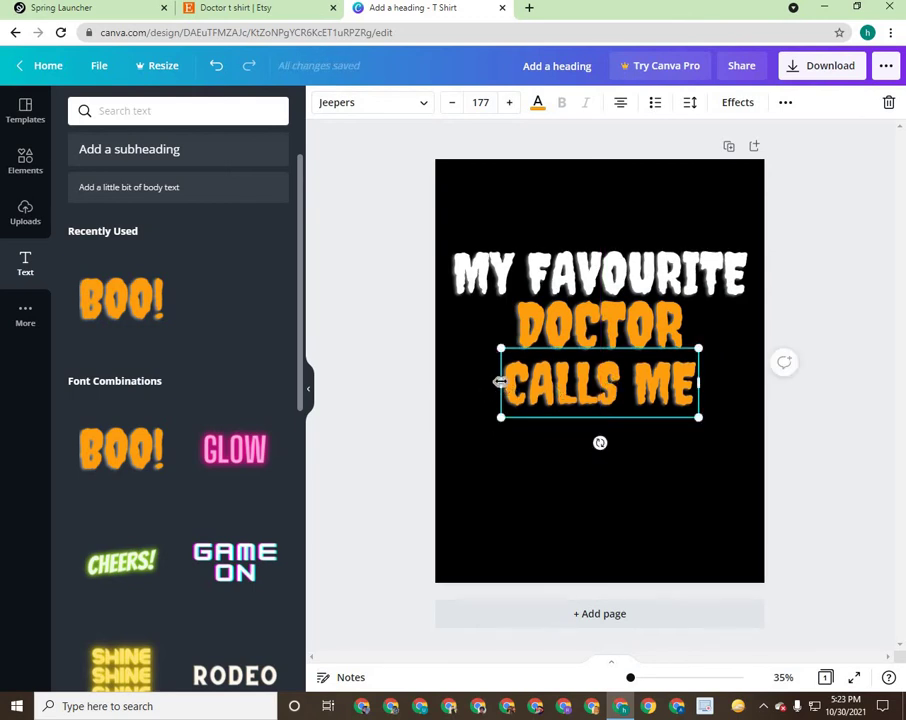
left_click_drag(483, 382, 456, 381)
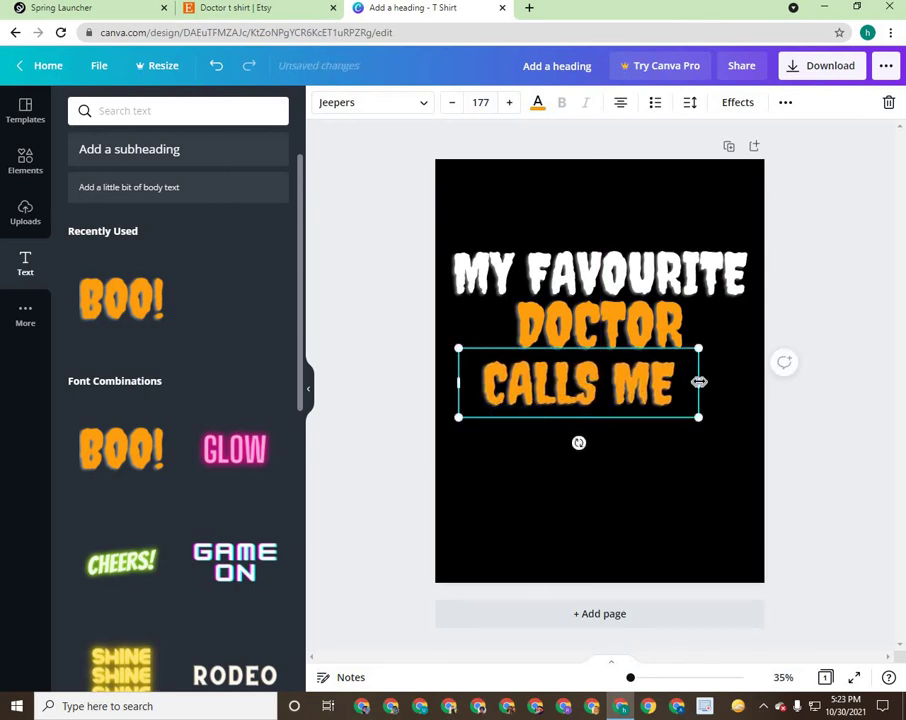
left_click_drag(719, 378, 737, 378)
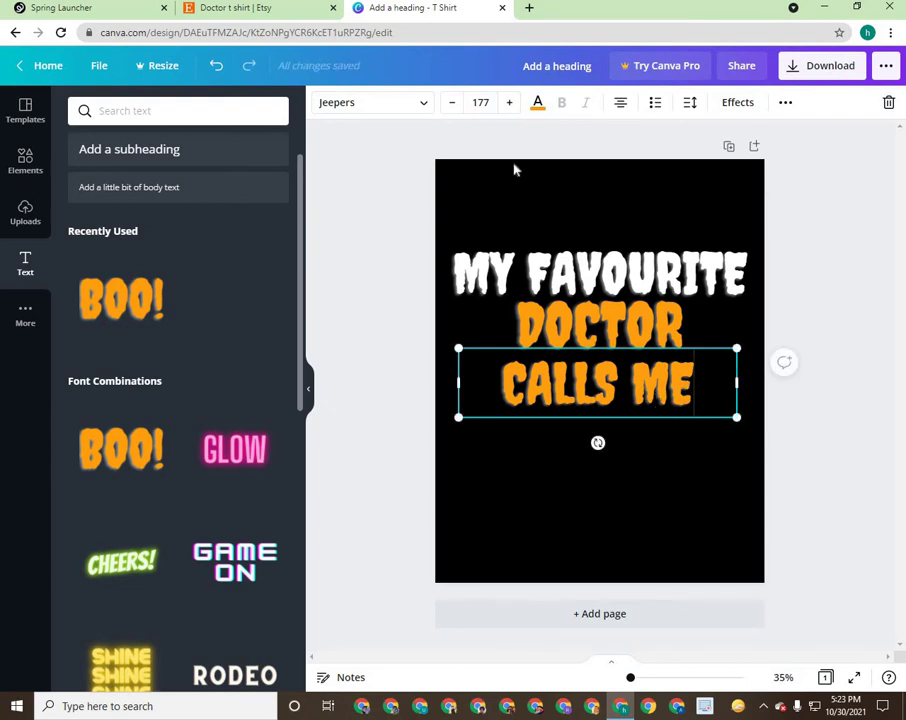
Recolour CALLS ME with the light turquoise swatch from Default Colours.
left_click(538, 102)
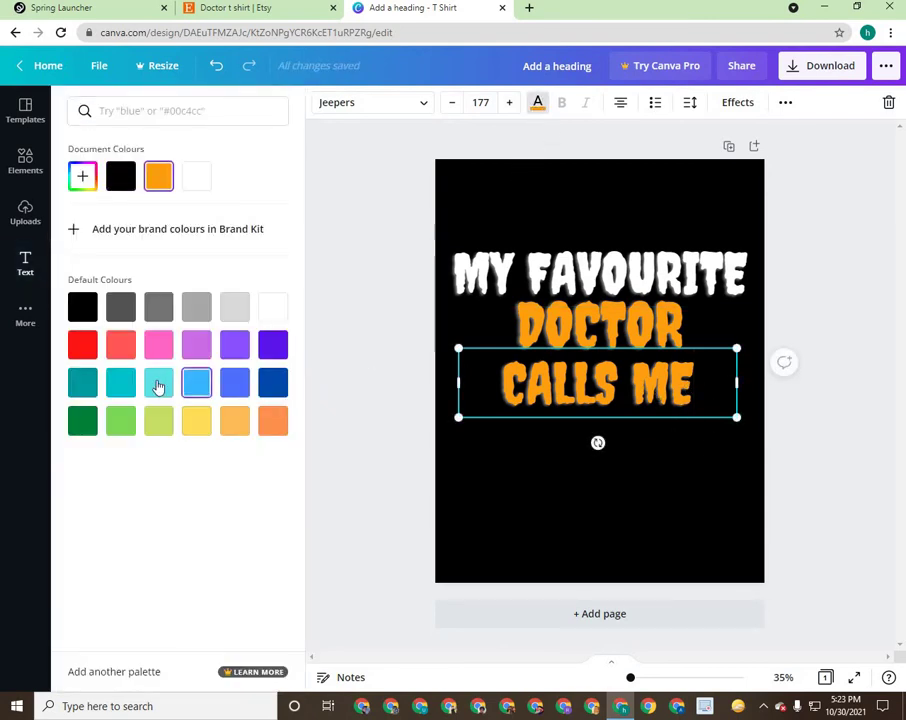
left_click(158, 384)
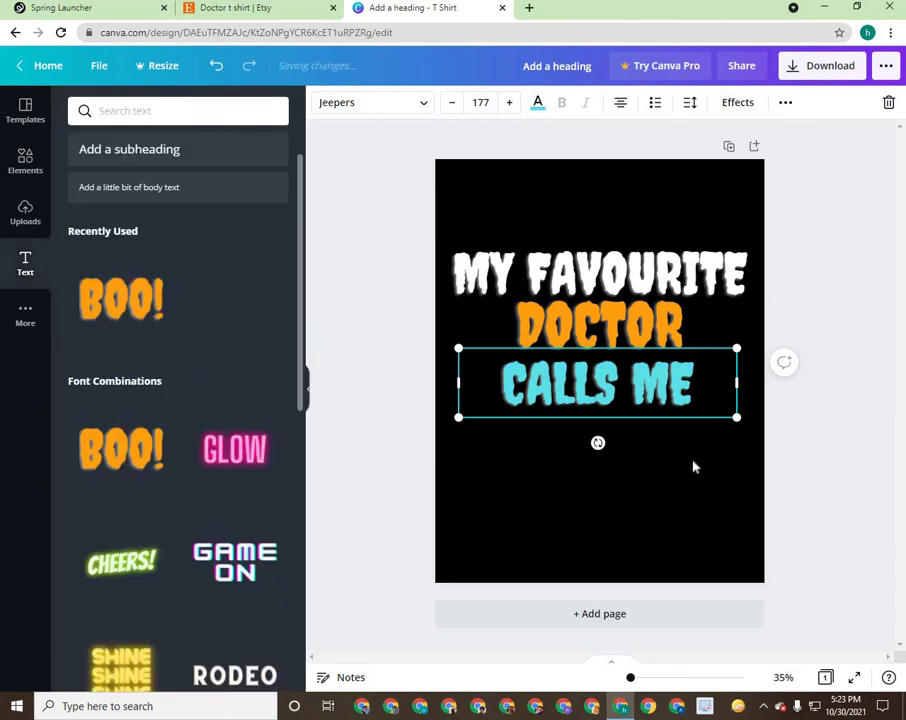
left_click(693, 465)
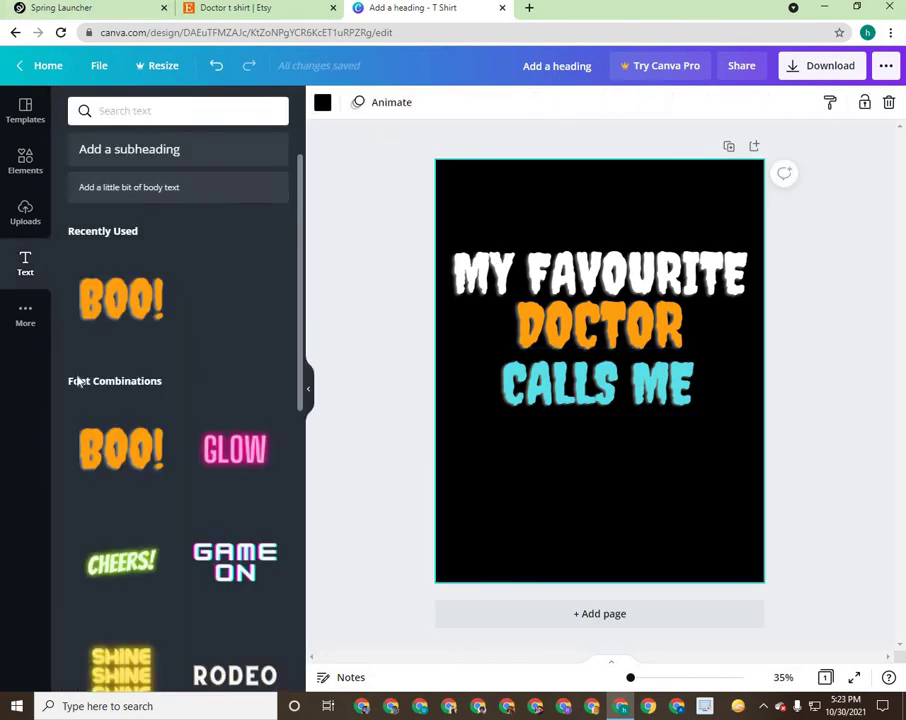
Add an orange BOO! text from Recently Used below CALLS ME and change it to DAD!
left_click(123, 314)
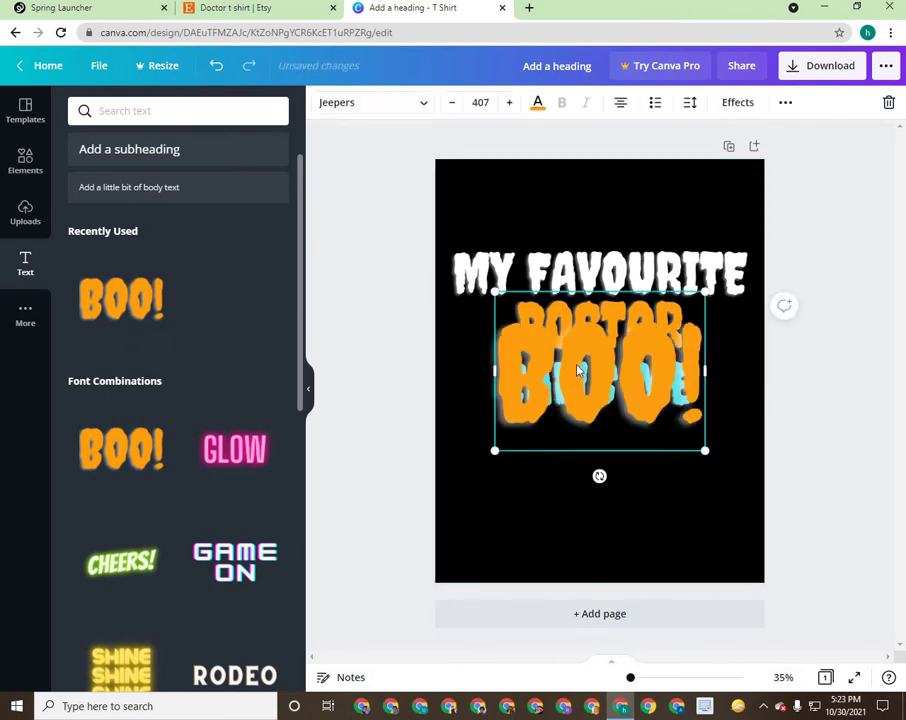
left_click_drag(577, 352, 588, 448)
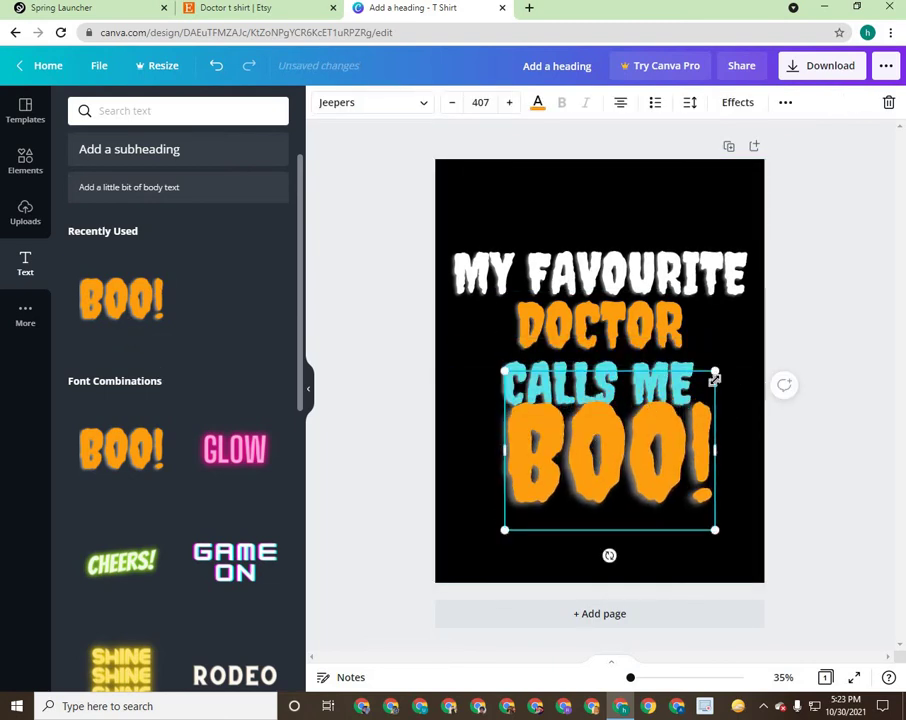
left_click_drag(714, 378, 665, 409)
left_click_drag(669, 469, 736, 468)
left_click_drag(631, 469, 616, 433)
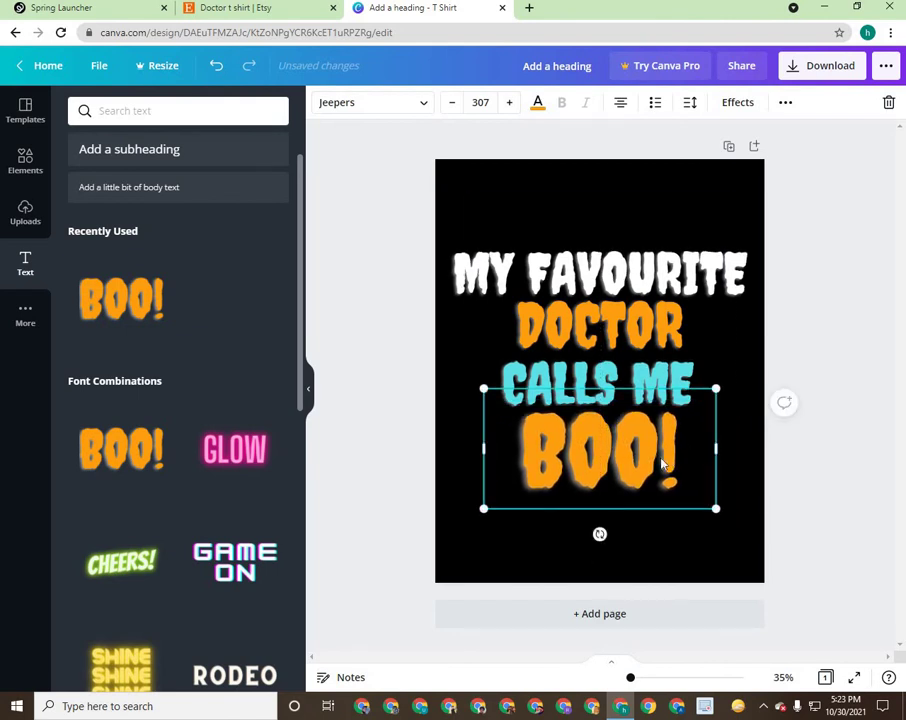
key("BackSpace")
key("BackSpace")
key("BackSpace")
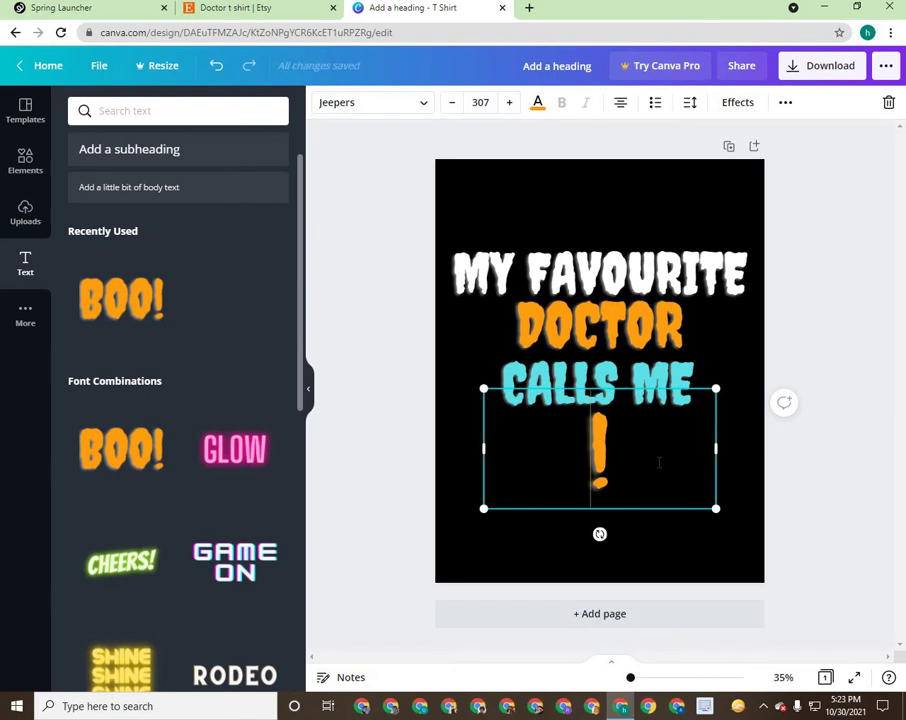
type("DAD")
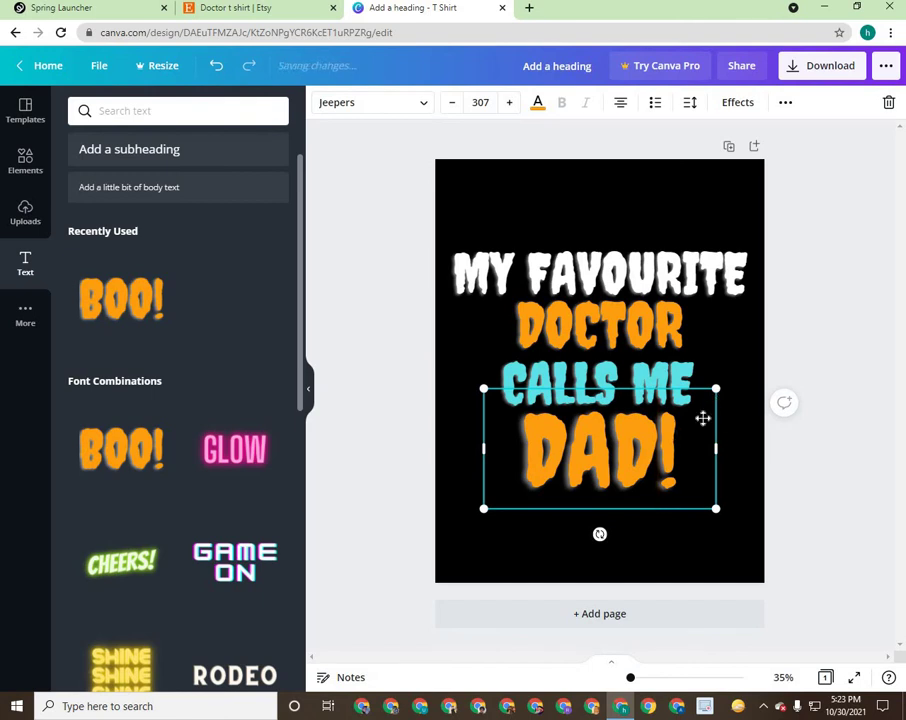
Resize DAD! to 285 and centre it just beneath CALLS ME.
left_click_drag(716, 417, 709, 446)
left_click(699, 531)
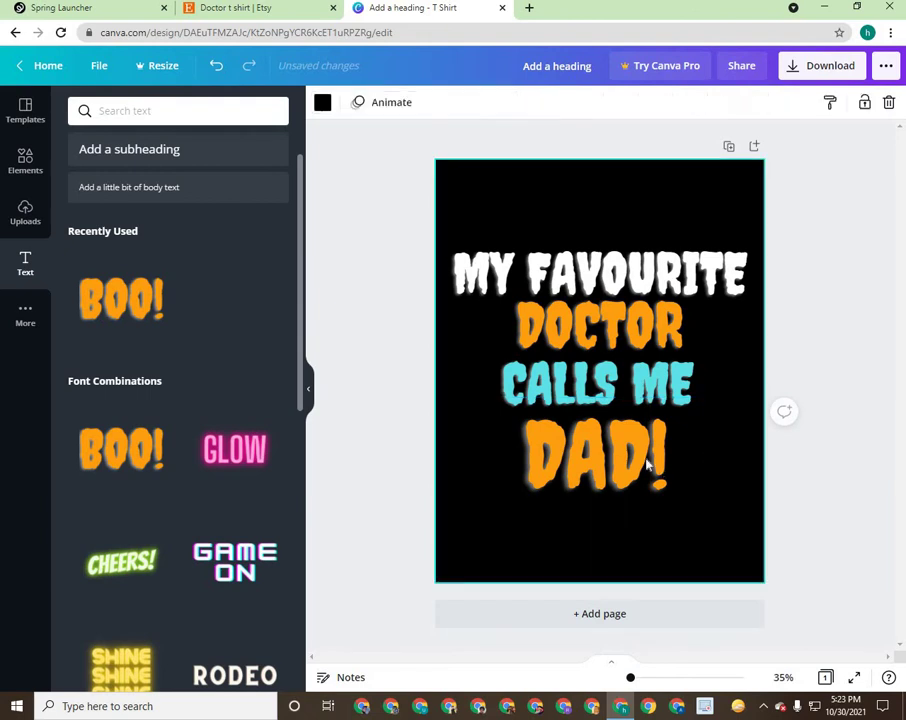
left_click(653, 446)
left_click_drag(653, 446, 654, 448)
left_click(669, 556)
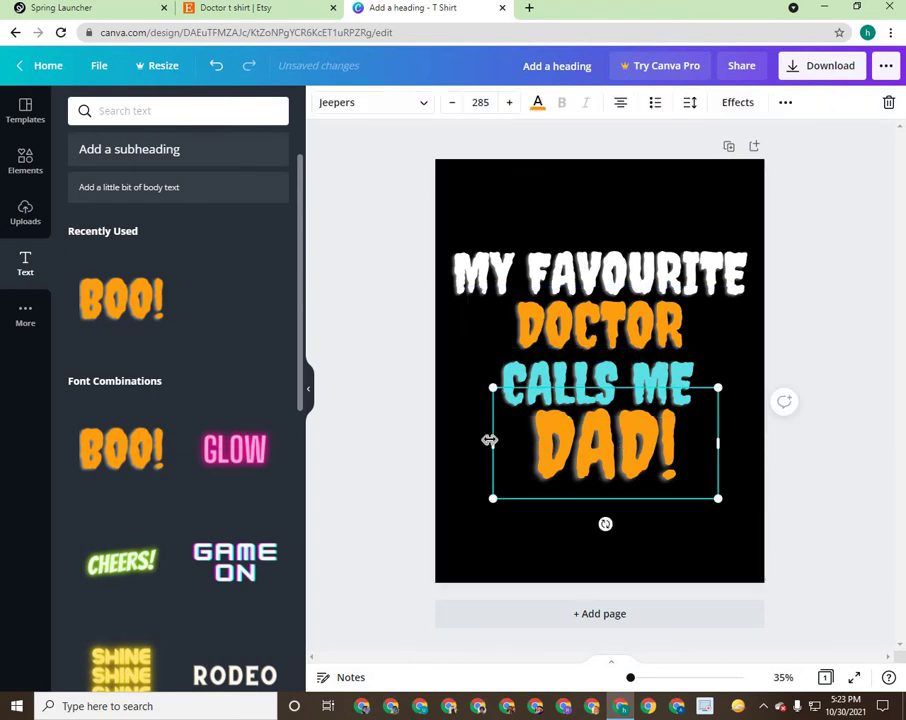
left_click_drag(484, 434, 470, 435)
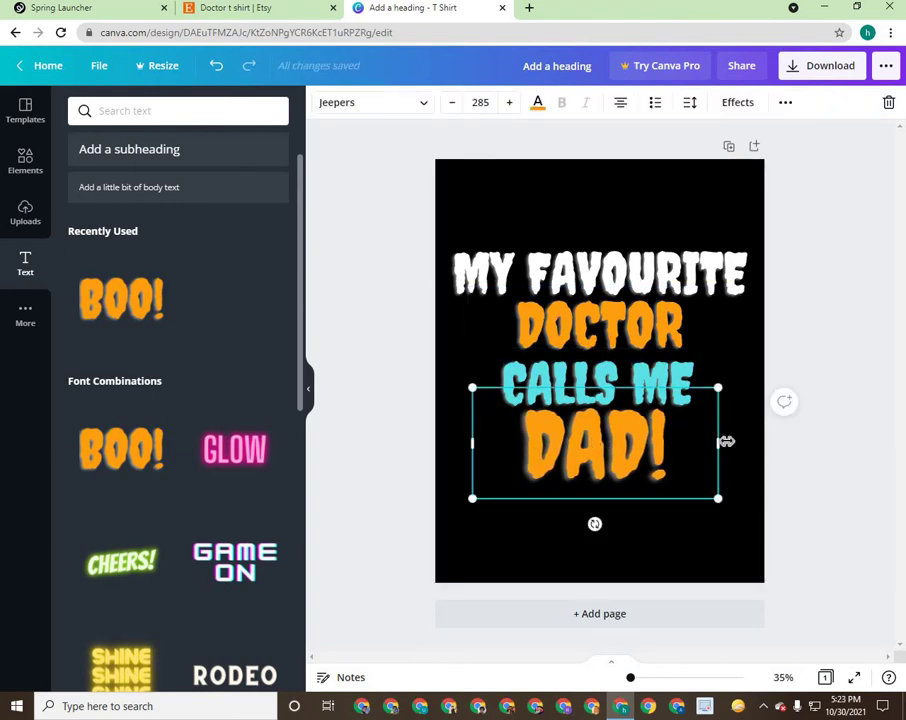
left_click_drag(726, 441, 730, 436)
left_click(694, 535)
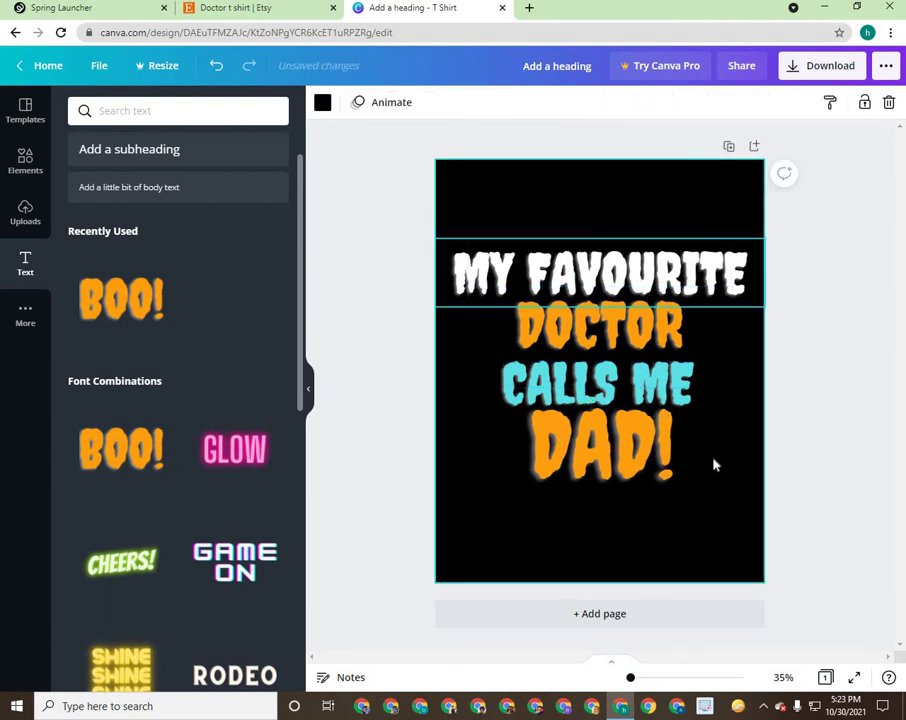
left_click(624, 464)
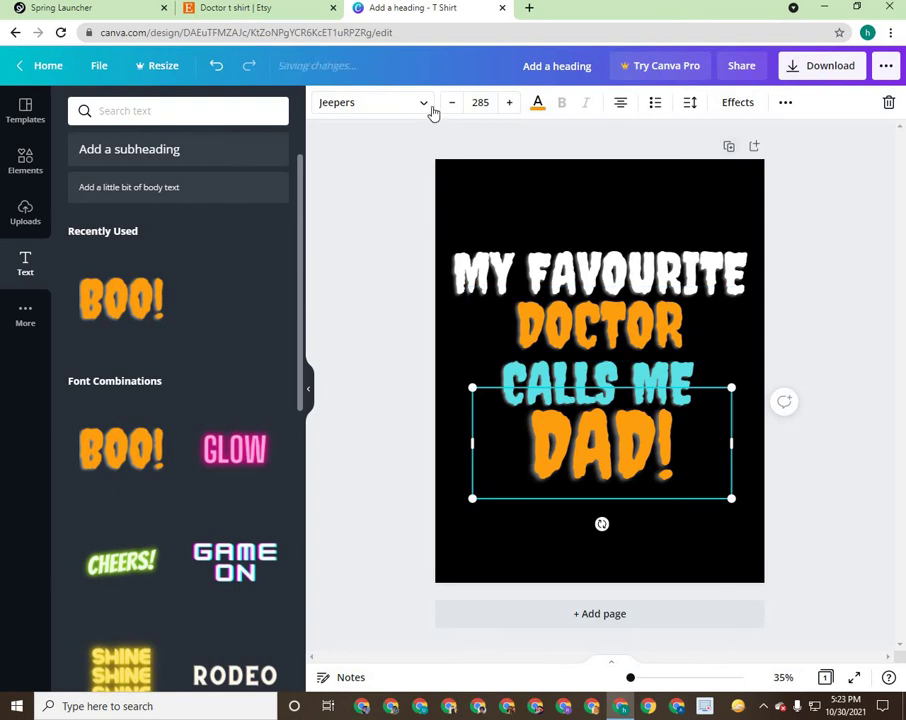
Try several swatches on DAD! and settle on red instead of orange.
left_click(539, 105)
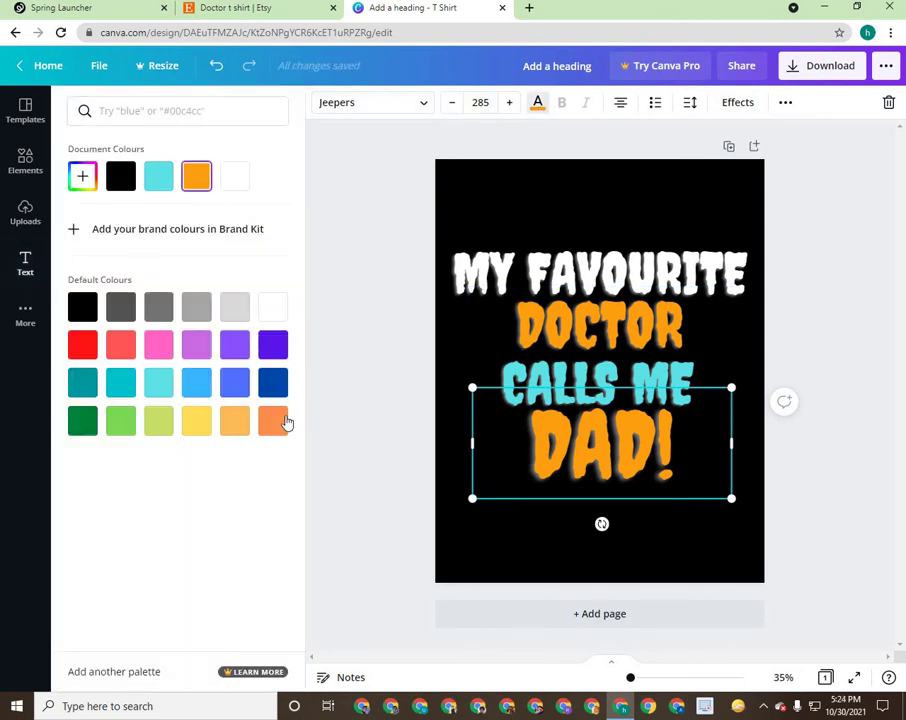
left_click(200, 428)
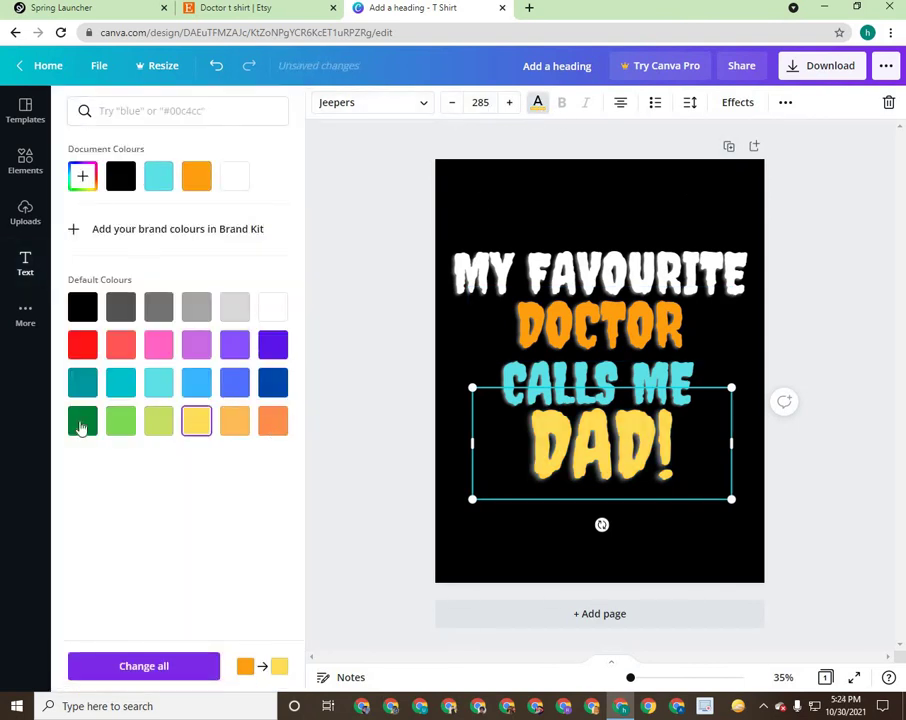
left_click(80, 420)
left_click(90, 390)
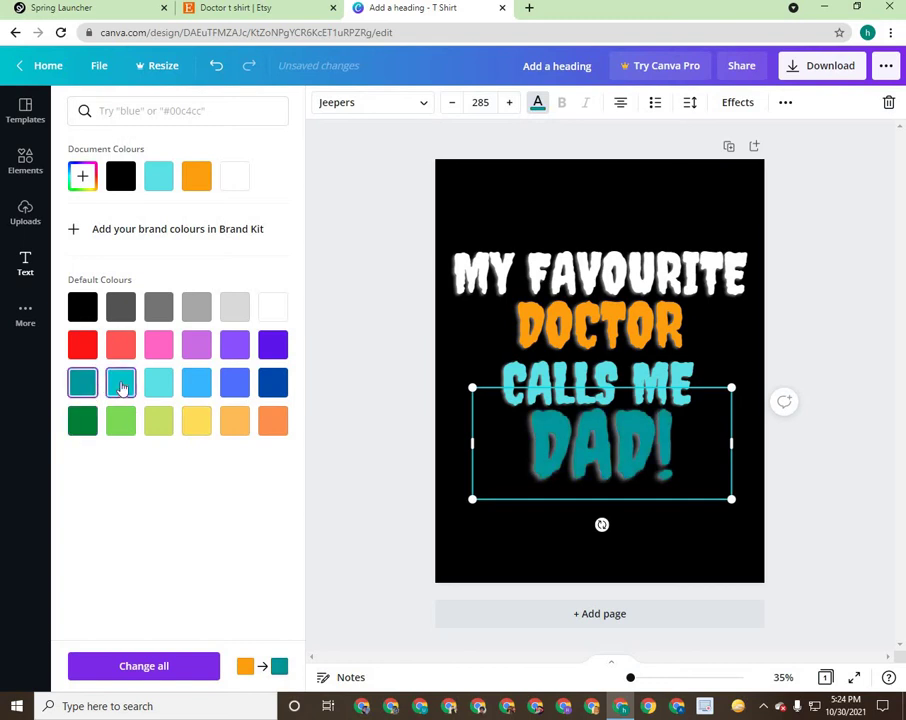
left_click(120, 382)
left_click(155, 424)
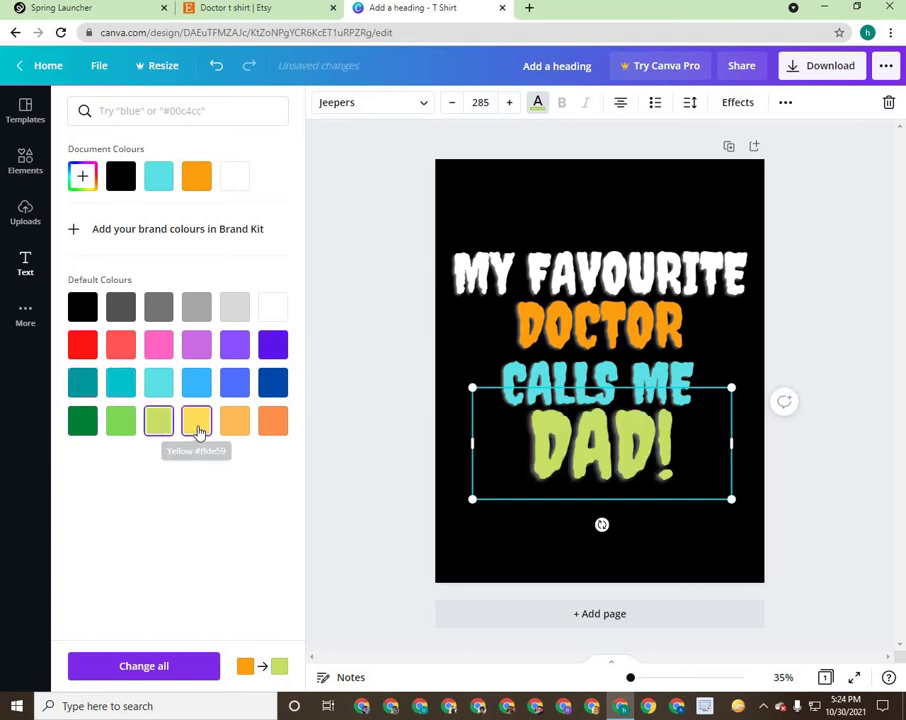
left_click(196, 424)
left_click(85, 346)
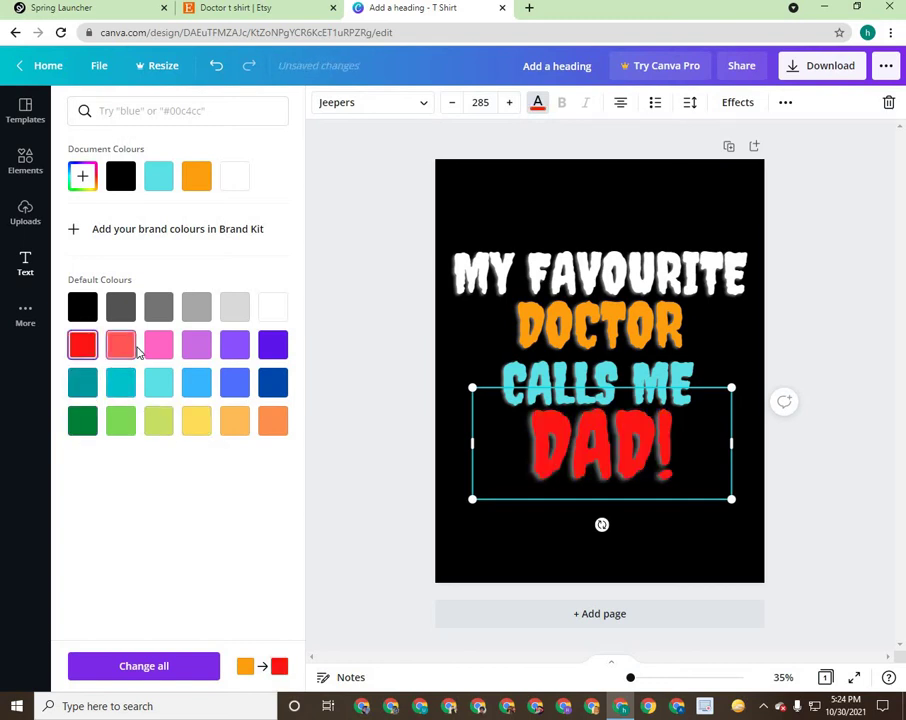
key("Escape")
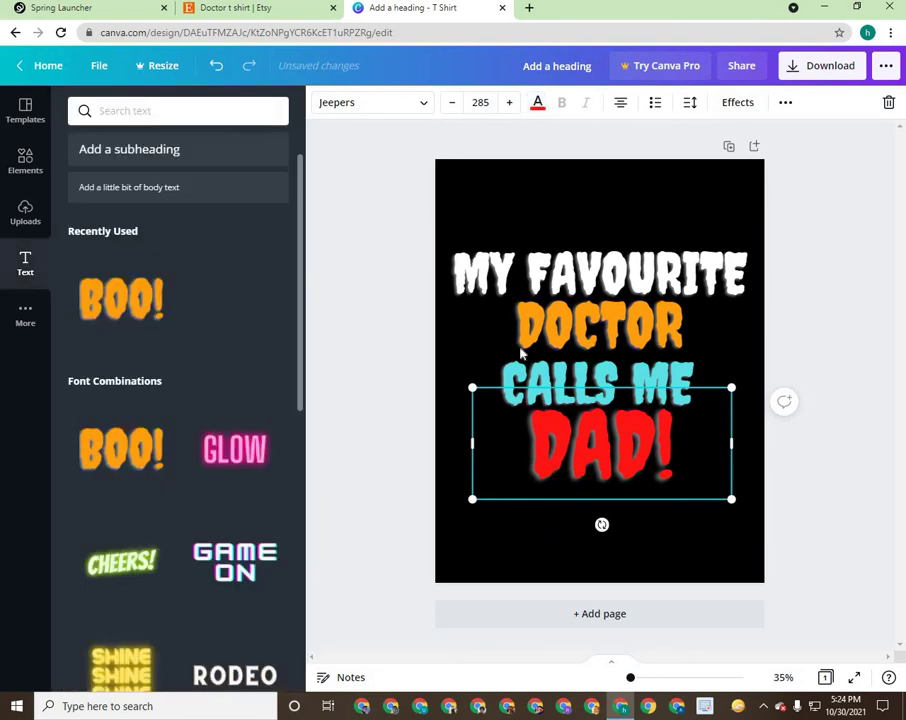
Set DAD! to the Virtual font at size 270, placed just under CALLS ME.
left_click(368, 106)
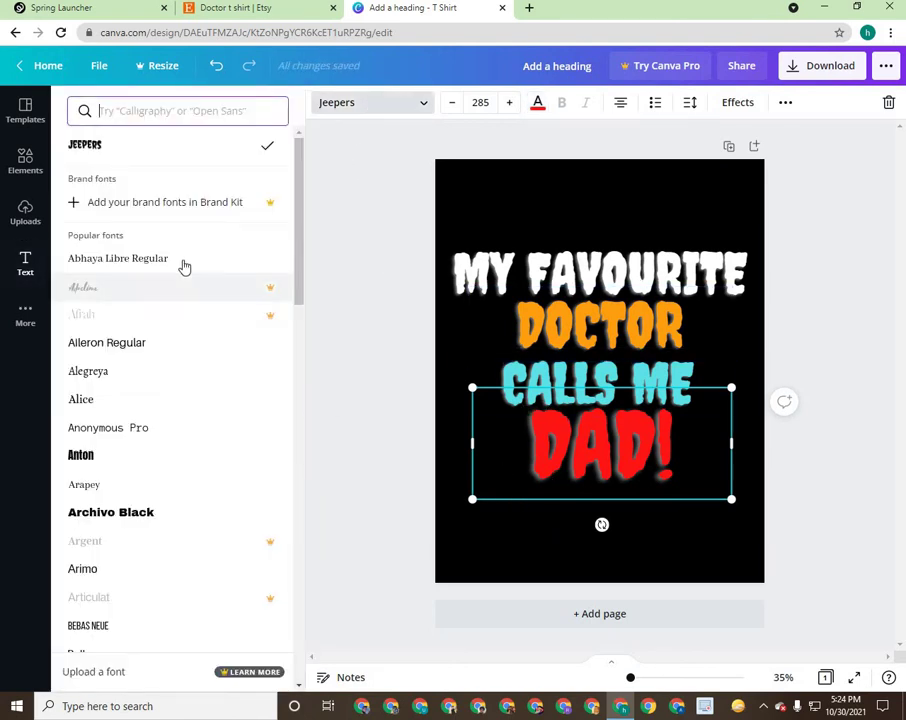
scroll(156, 344, "down", 4)
scroll(156, 344, "down", 8)
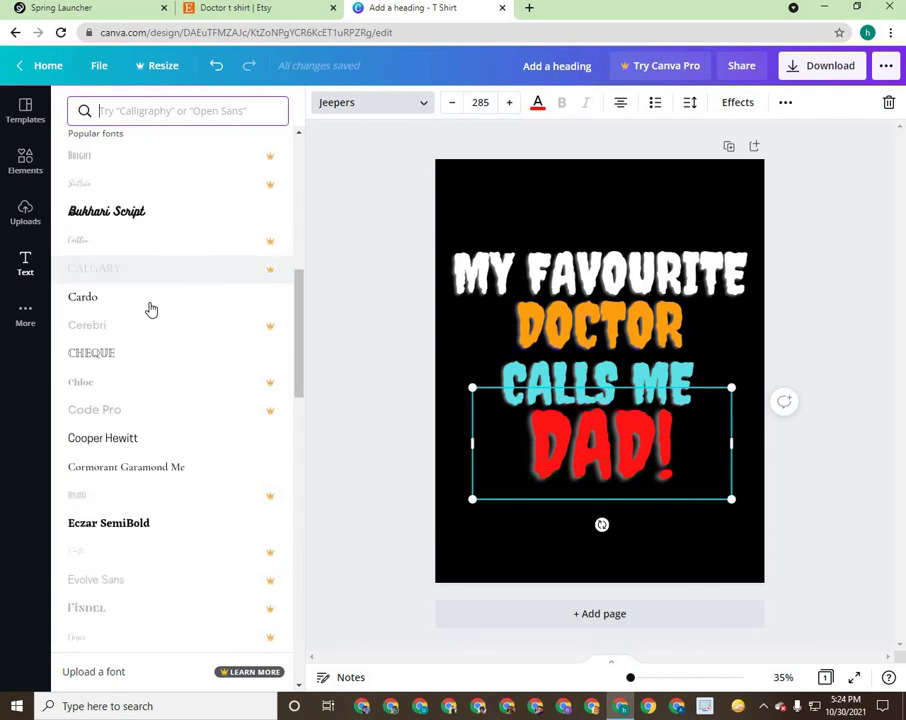
left_click(151, 307)
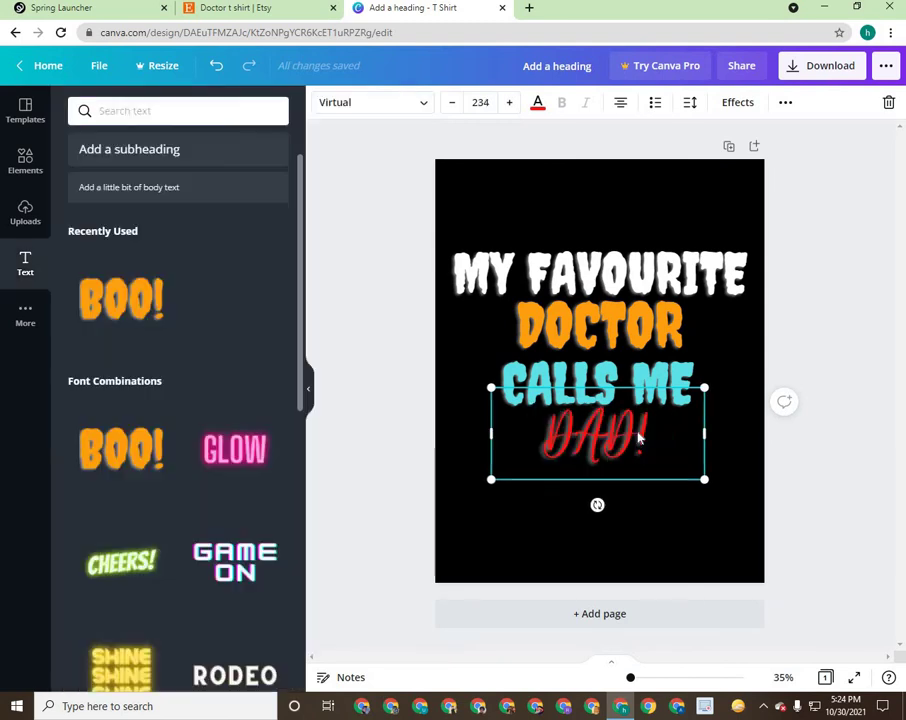
left_click_drag(701, 476, 733, 495)
mouse_move(632, 455)
left_mouse_down()
mouse_move(604, 456)
mouse_move(616, 450)
left_mouse_up()
left_click(651, 530)
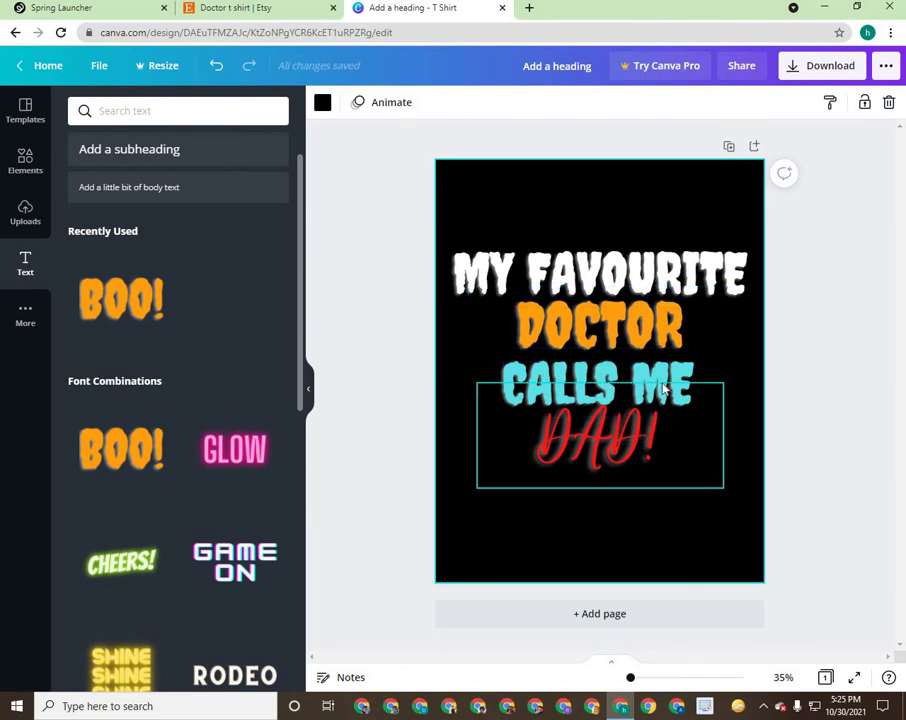
Look through the font list for CALLS ME without changing its font.
left_click(605, 400)
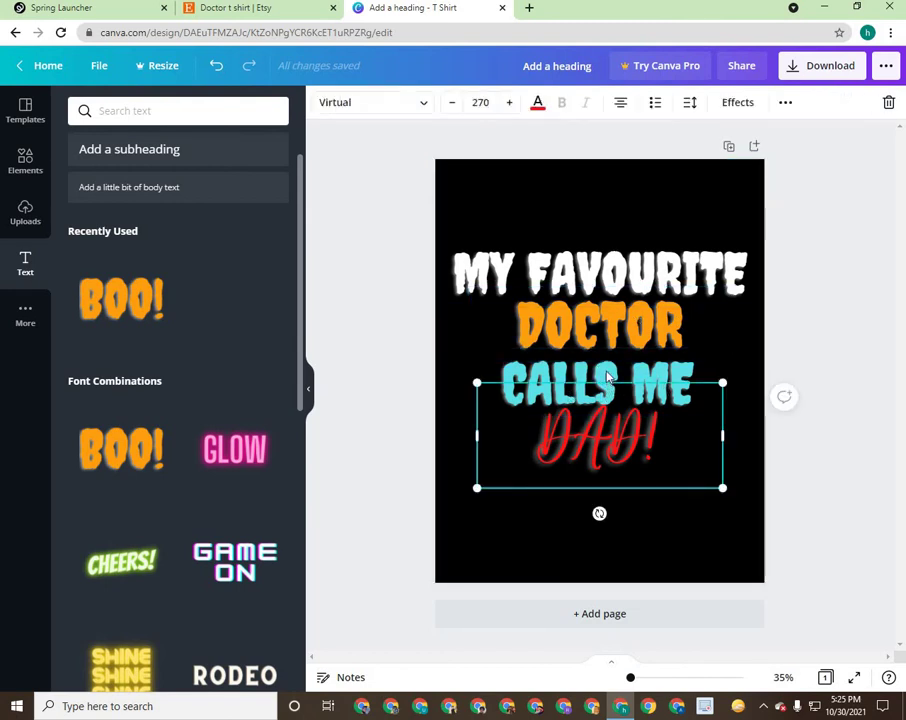
left_click(610, 375)
left_click(358, 106)
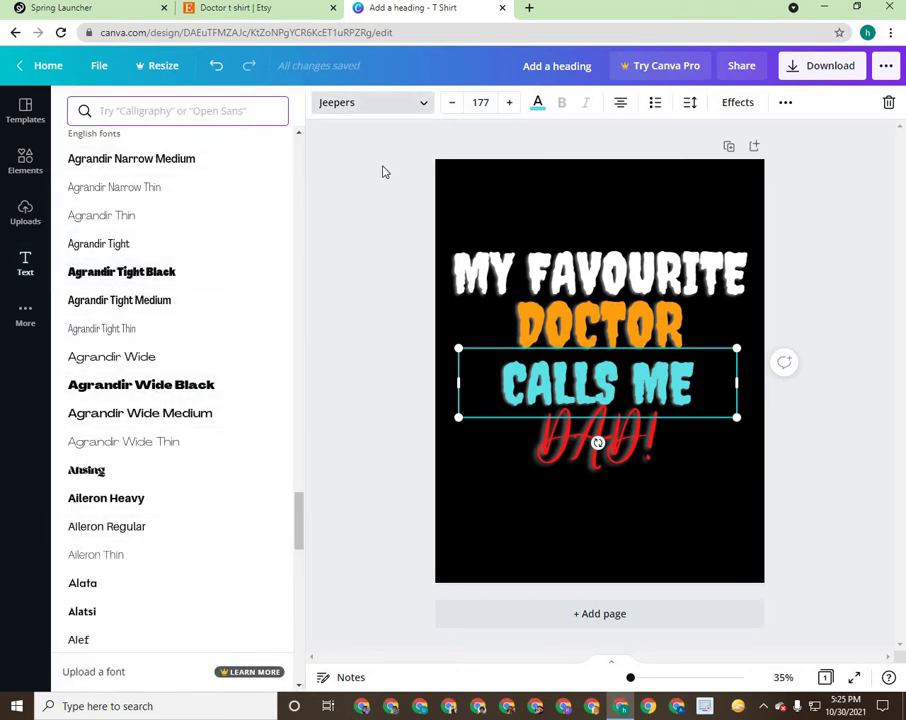
key("Escape")
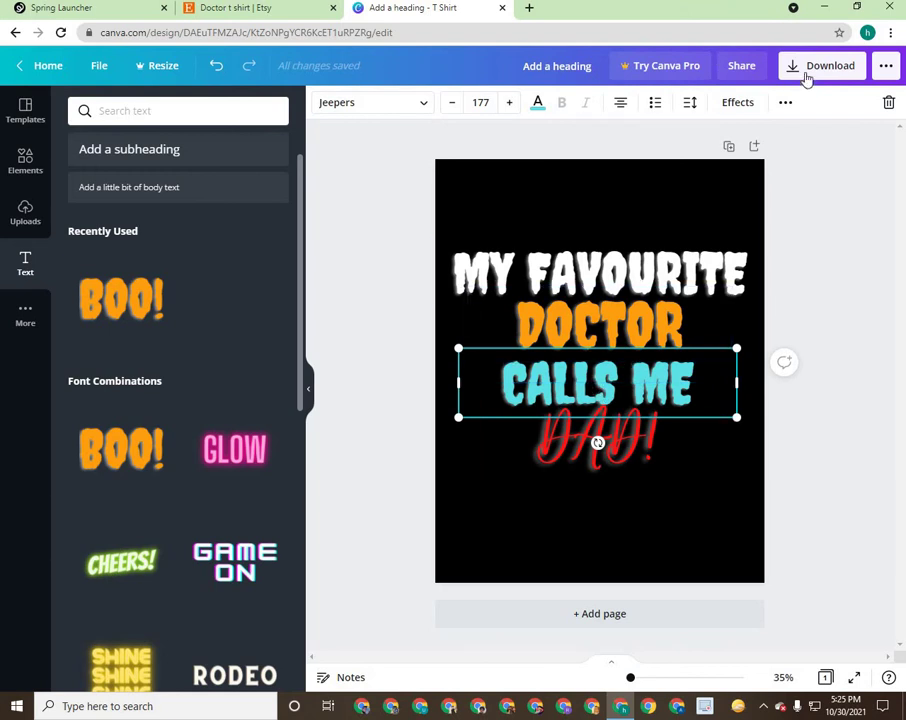
Download the T-shirt design as a PNG, then switch to the Spring launcher tab.
left_click(637, 203)
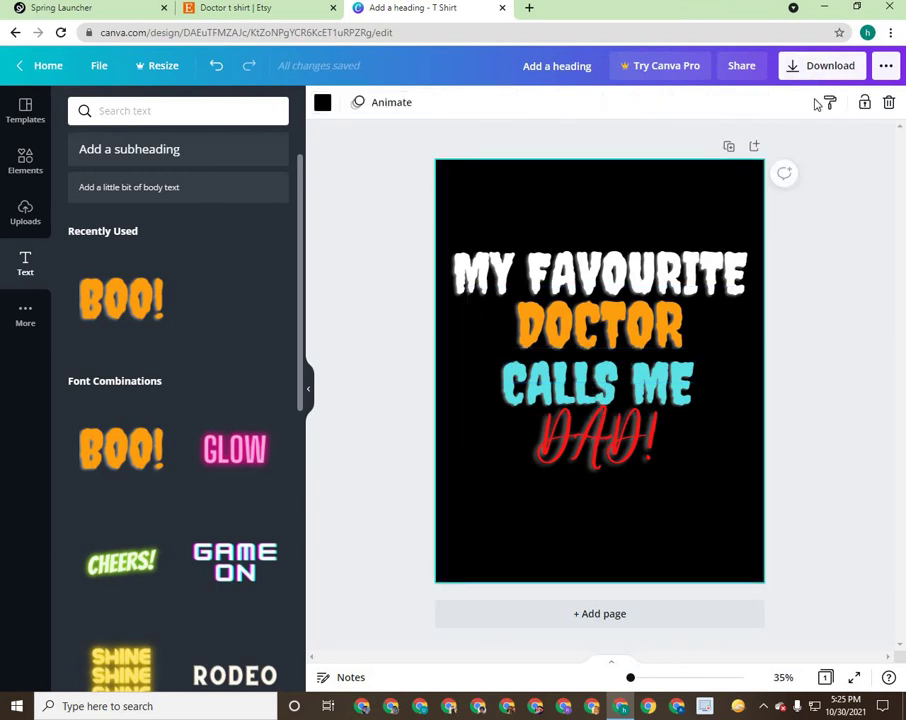
left_click(829, 68)
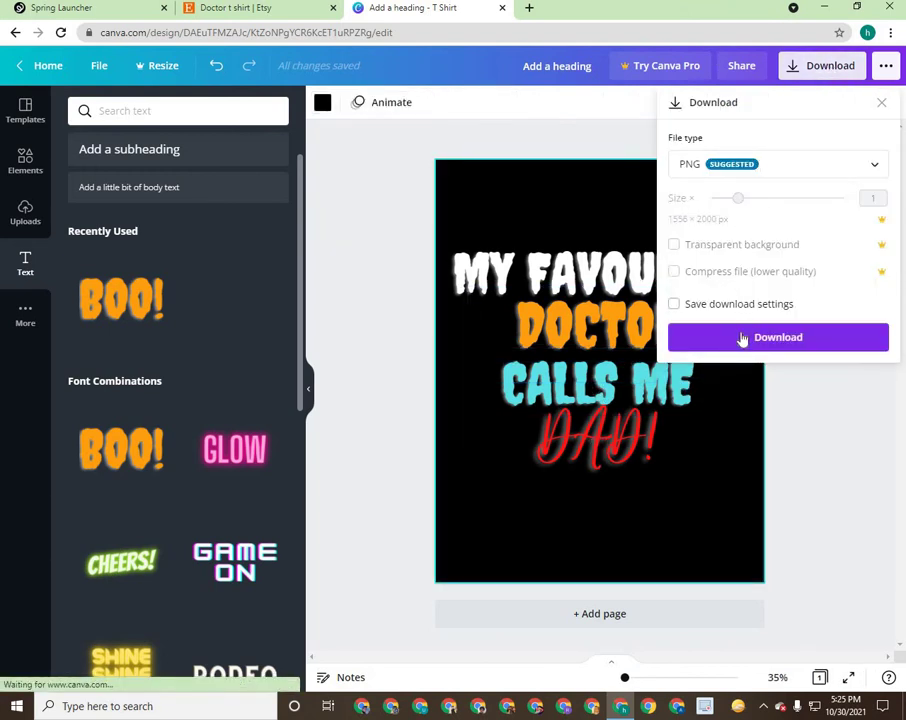
left_click(742, 338)
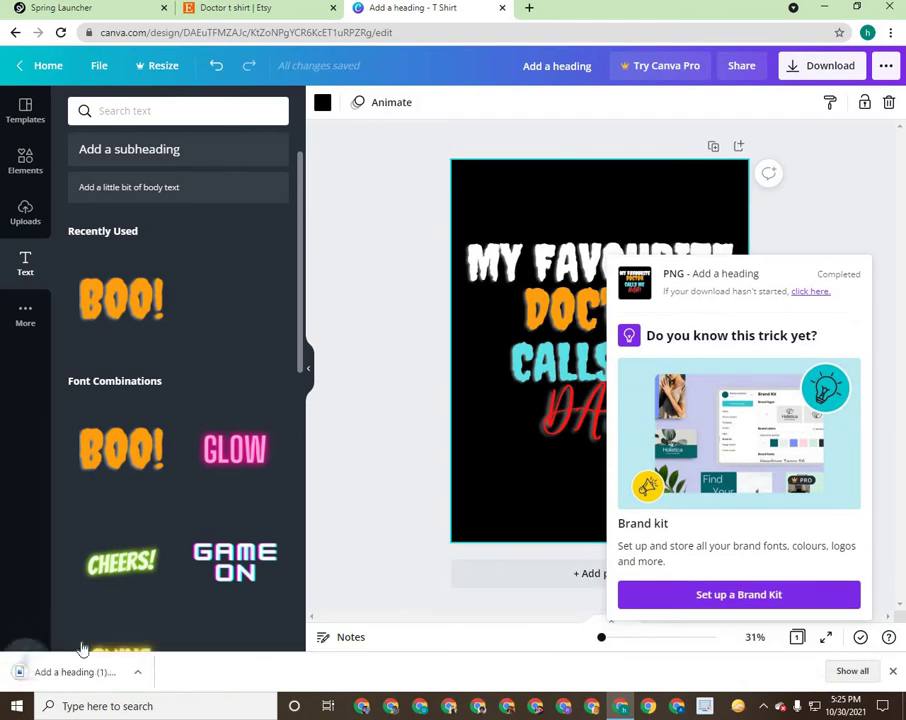
left_click(64, 12)
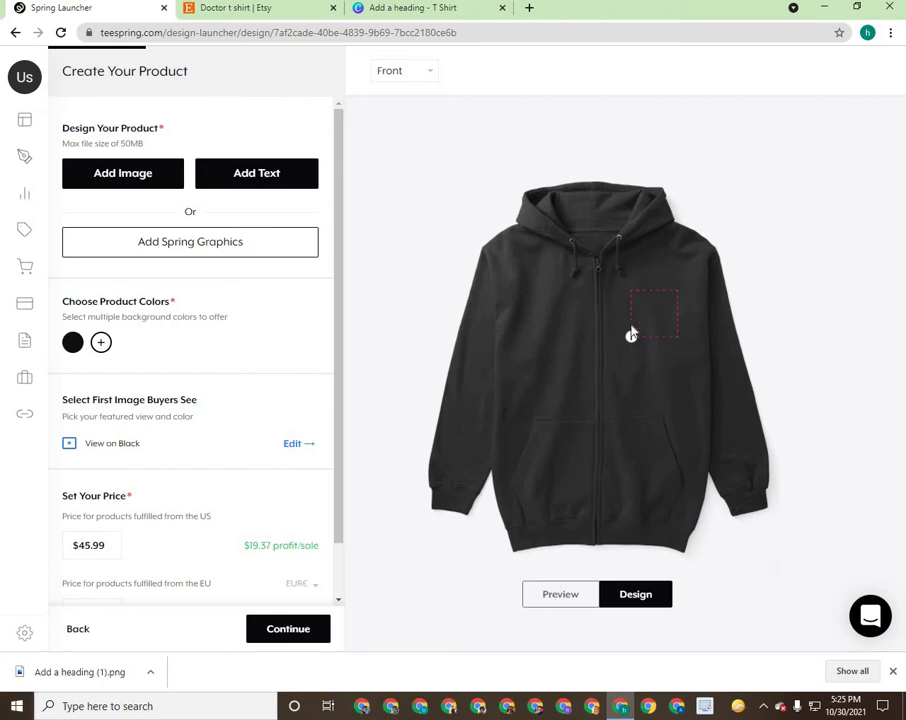
Start a Triblend Tee product and add Vintage Navy alongside Heather White.
left_click(27, 163)
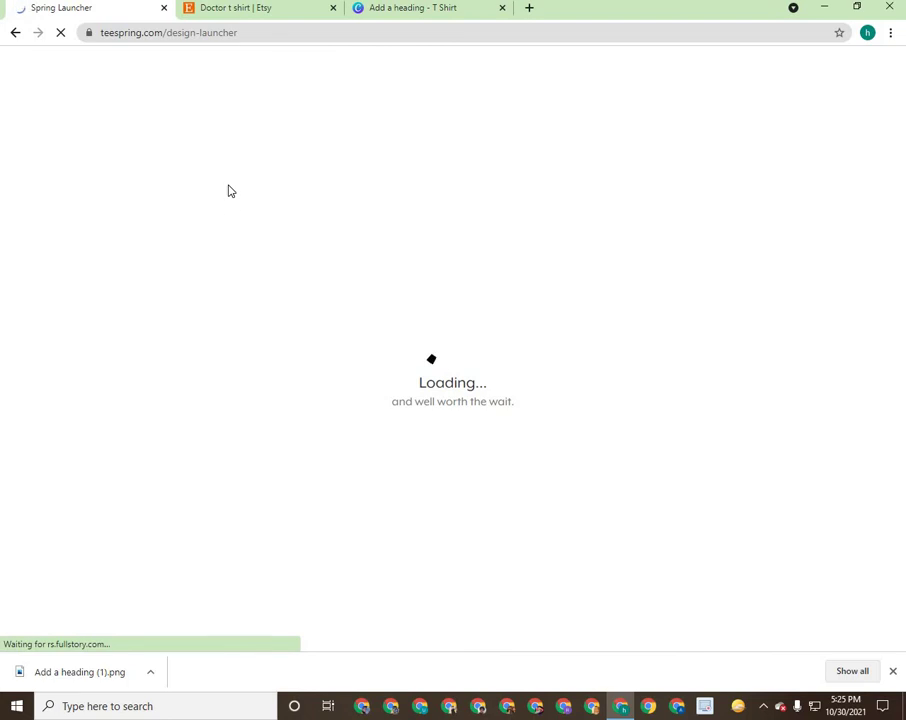
scroll(174, 418, "down", 2)
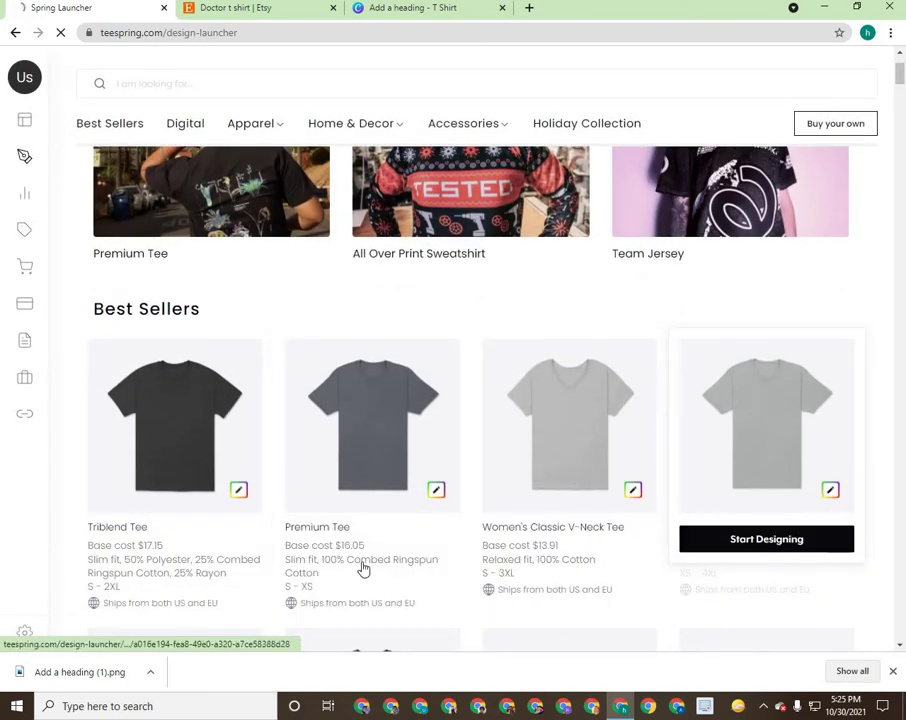
left_click(178, 557)
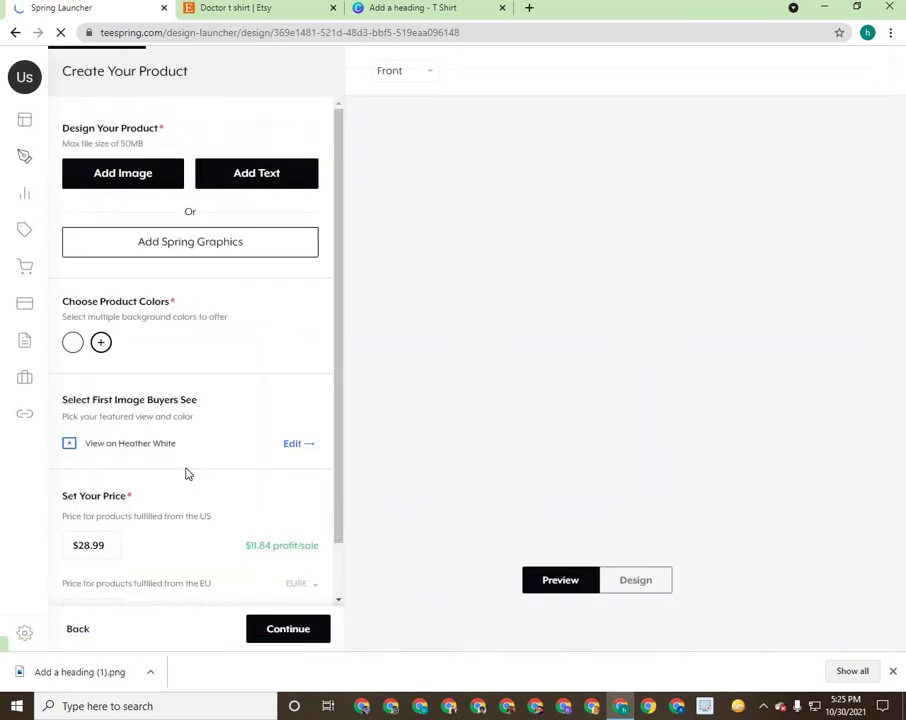
left_click(637, 598)
left_click(100, 342)
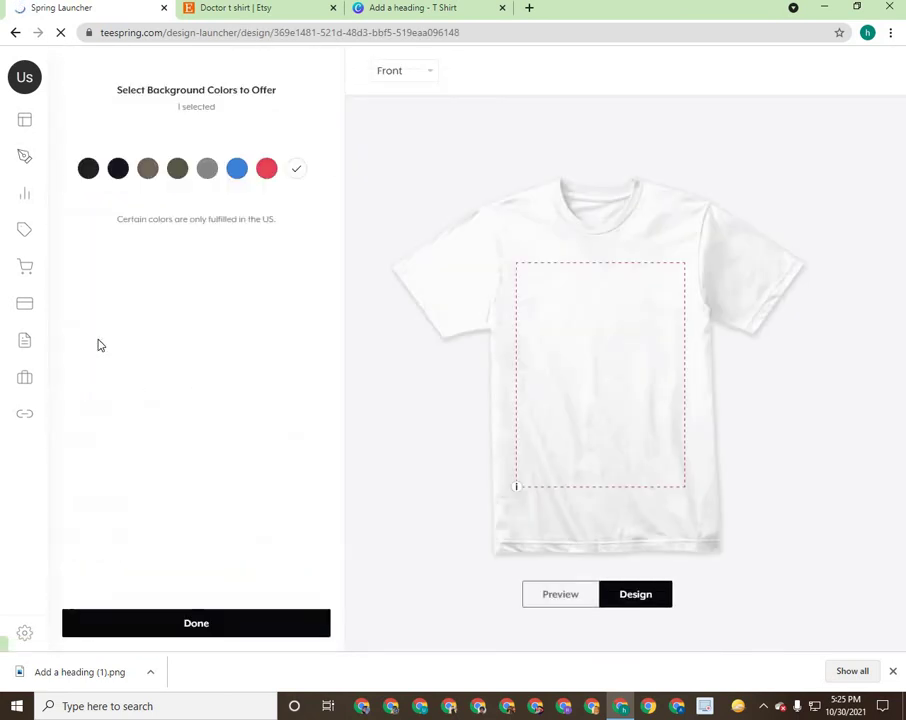
left_click(112, 170)
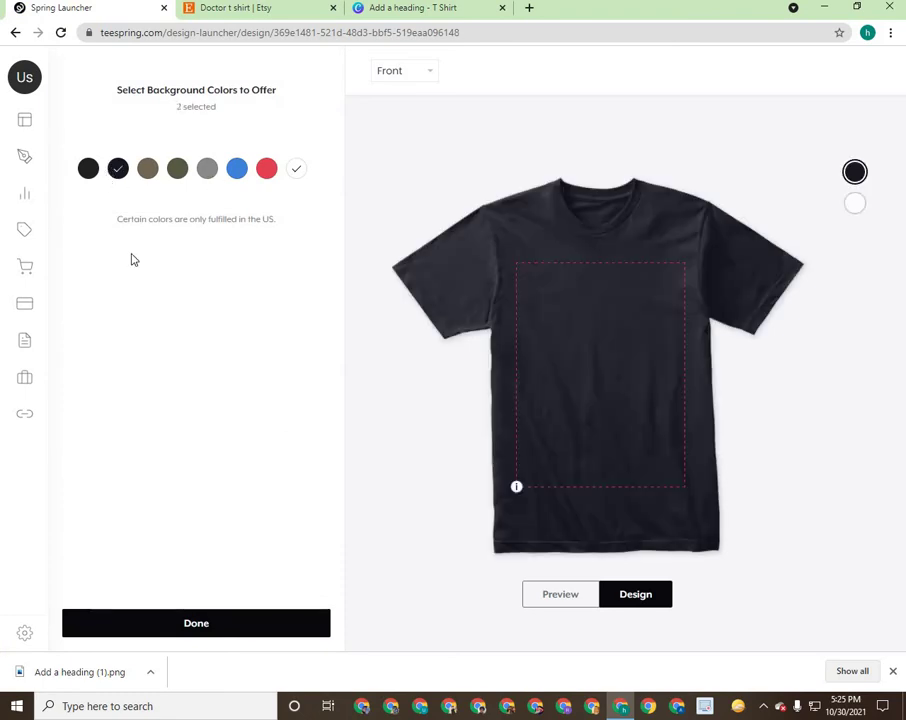
left_click(254, 623)
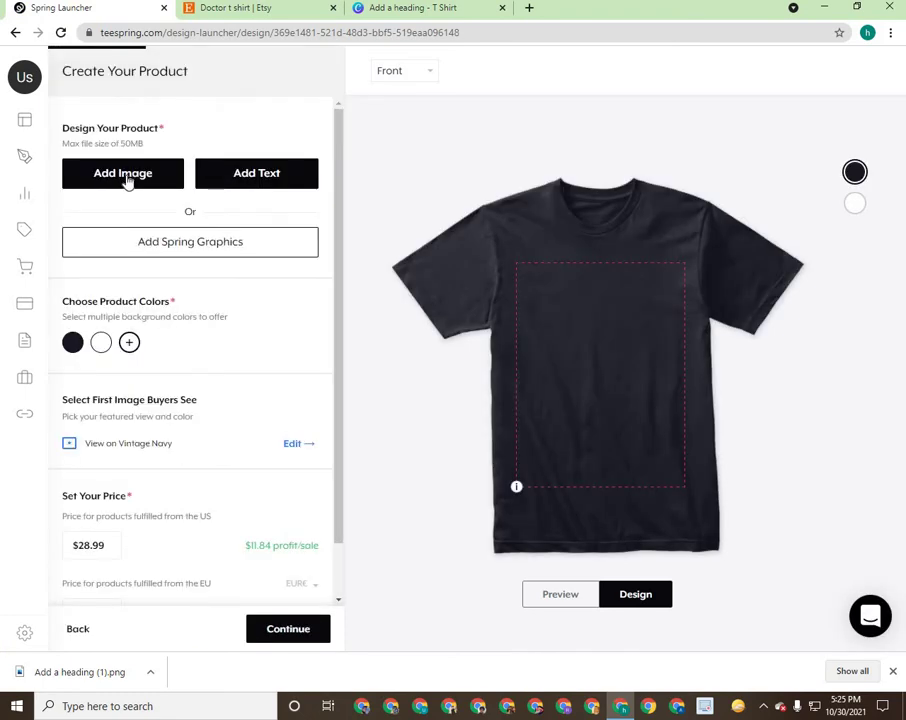
left_click(128, 175)
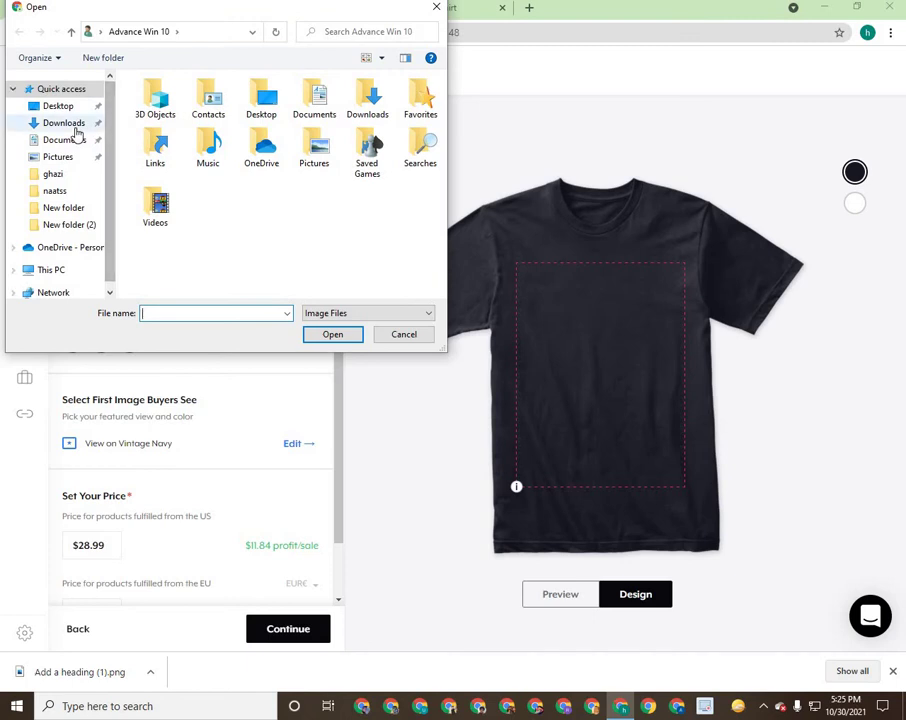
Upload 'Add a heading (1)' from Downloads and enlarge it to 12.67" x 16.29" on the tee.
left_click(66, 123)
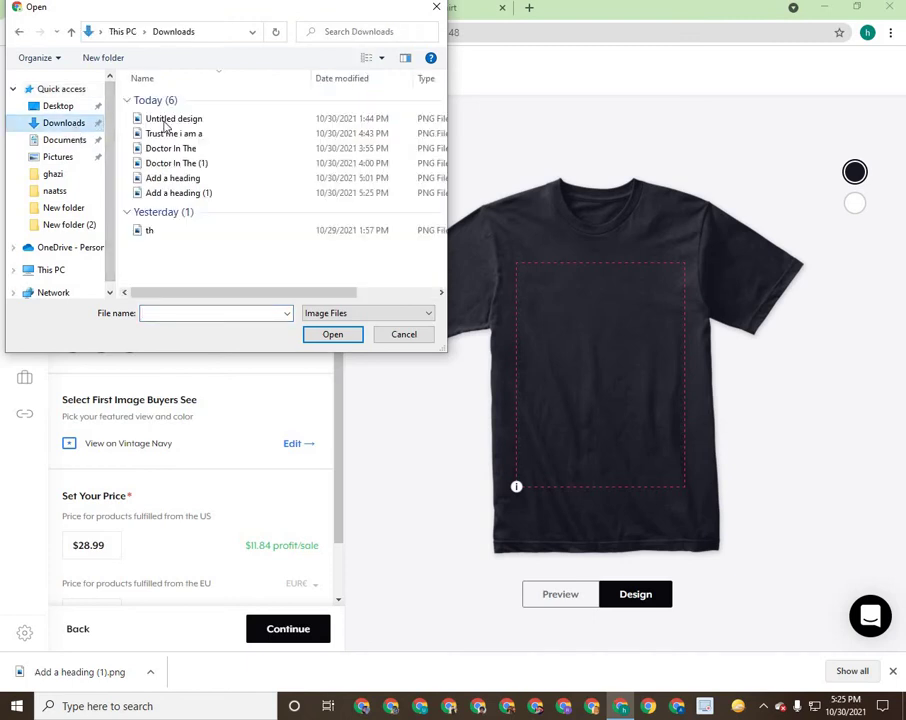
double_click(253, 194)
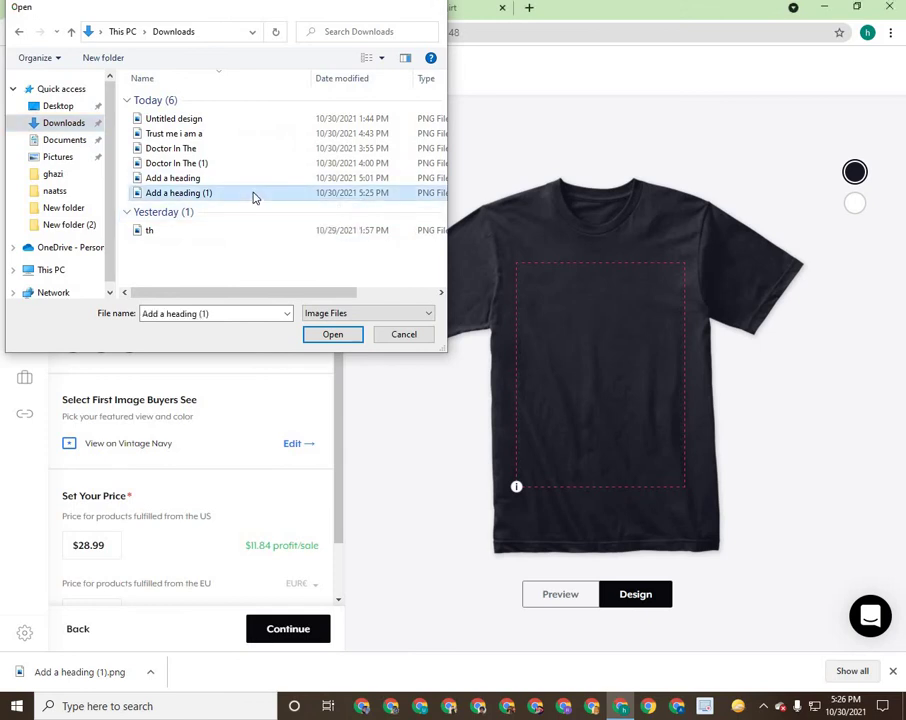
left_click_drag(651, 381, 655, 359)
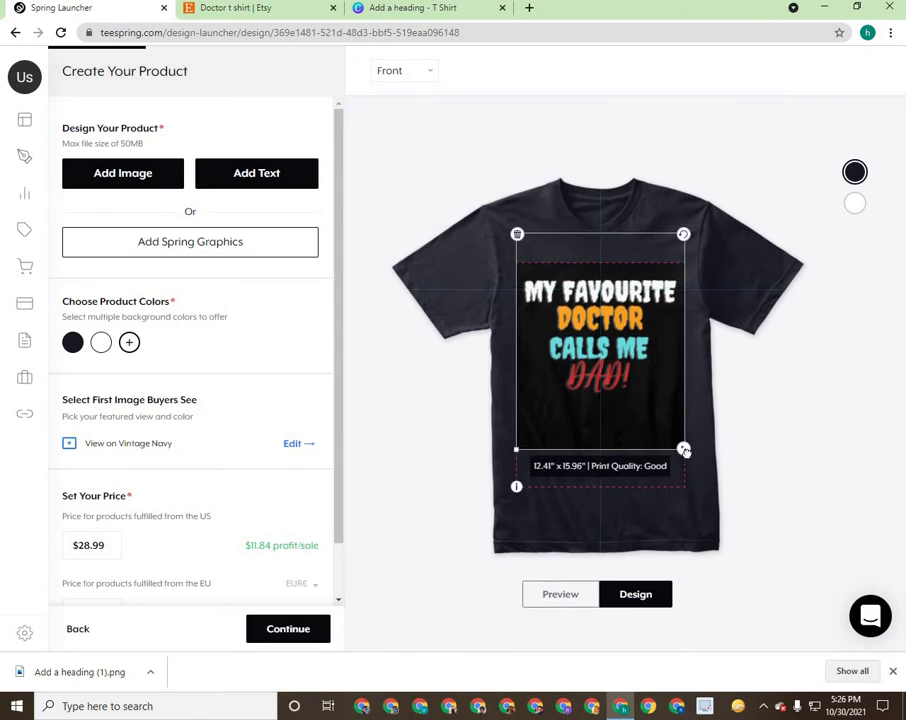
left_click_drag(685, 451, 689, 455)
left_click_drag(621, 430, 625, 423)
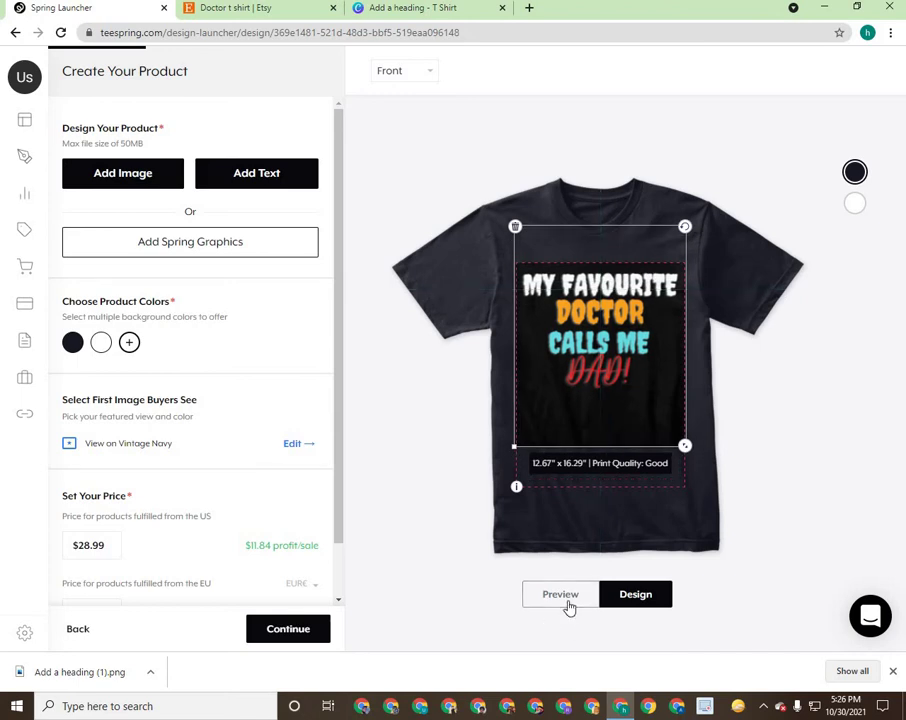
Preview the mockup, then limit the tee's colours to Vintage Navy only.
left_click(569, 602)
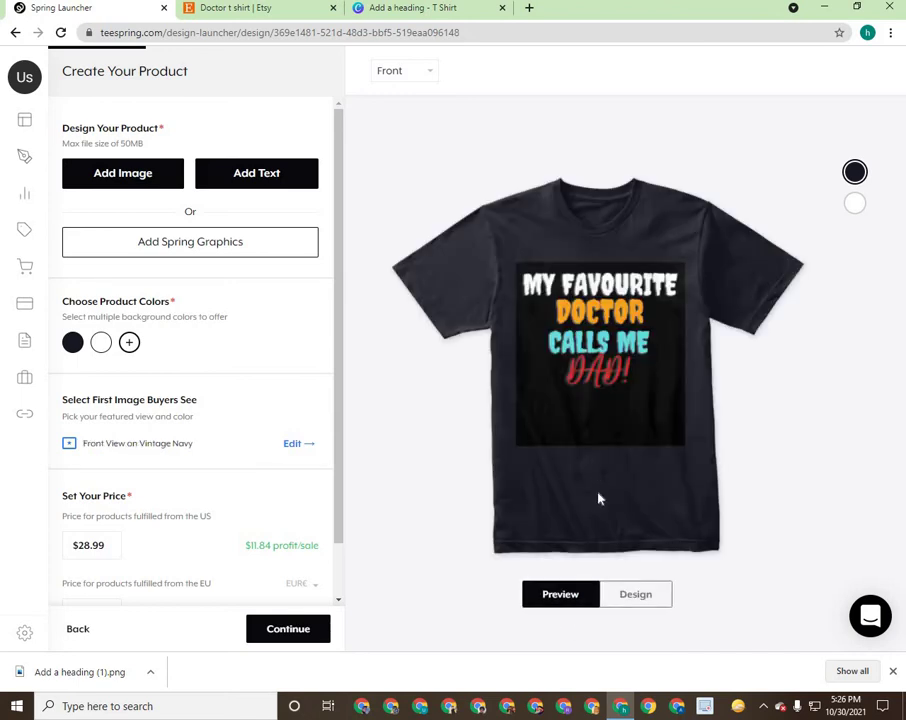
left_click(632, 592)
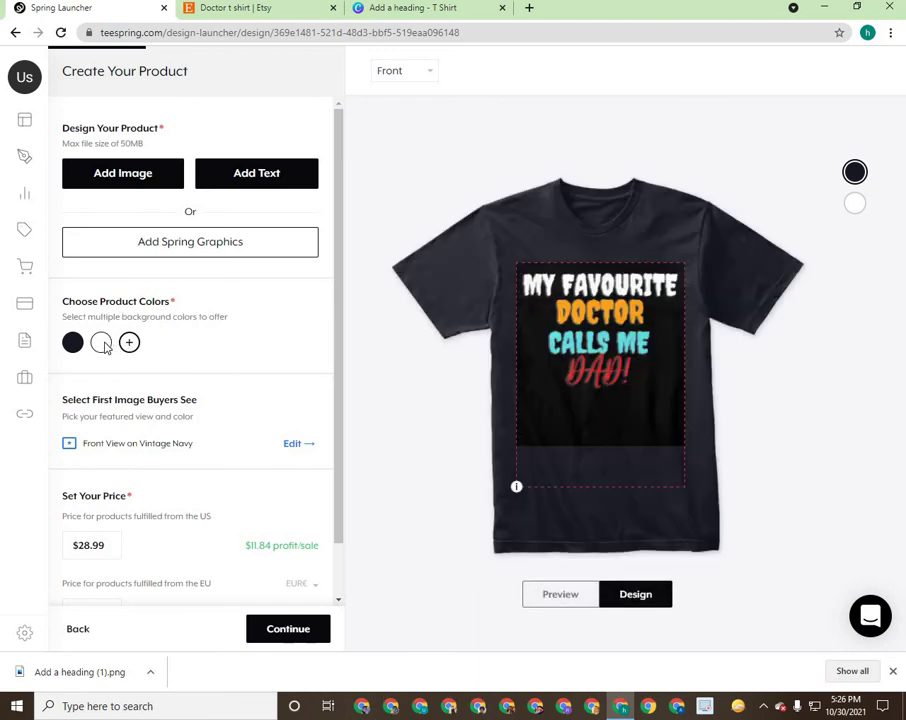
left_click(128, 343)
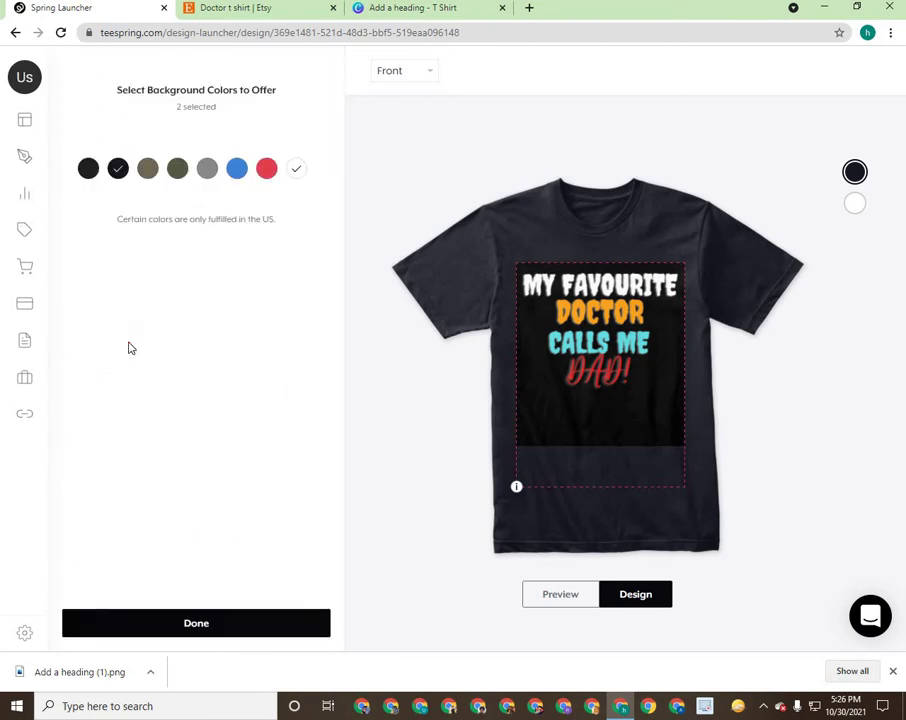
left_click(88, 170)
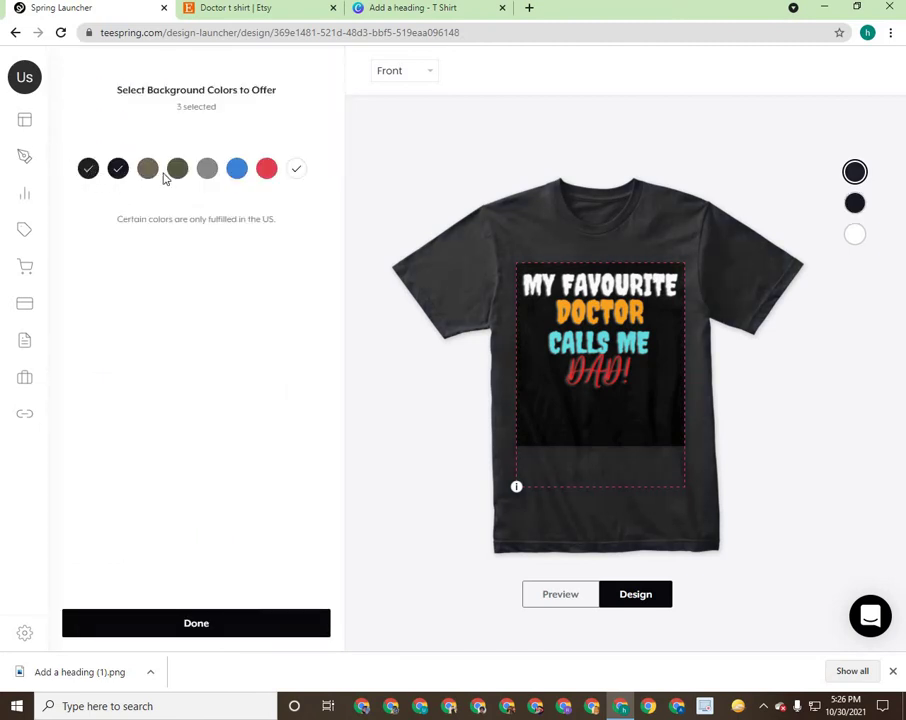
left_click(88, 170)
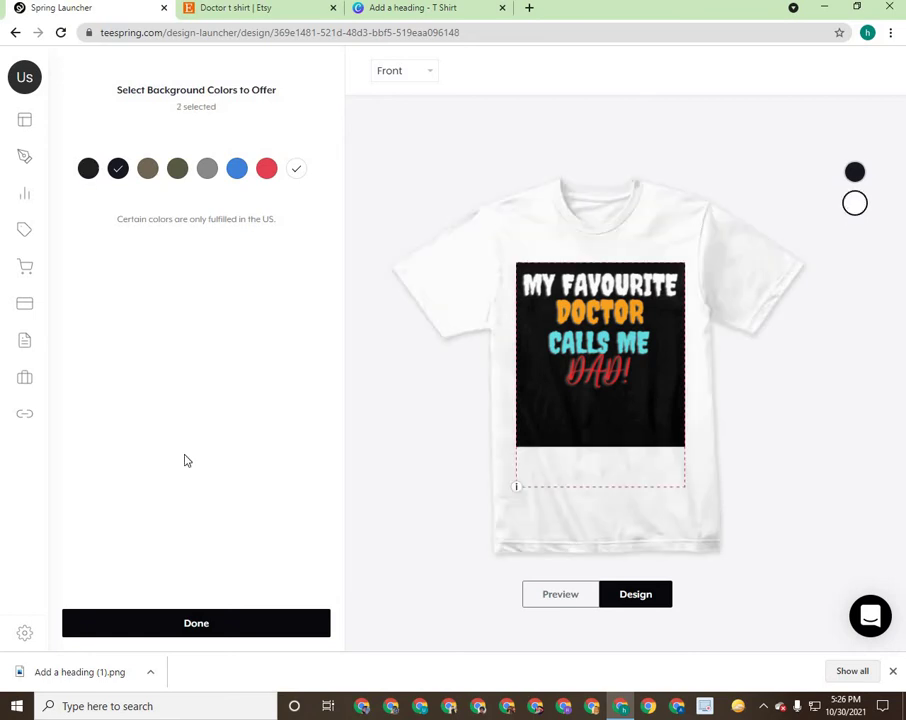
left_click(297, 169)
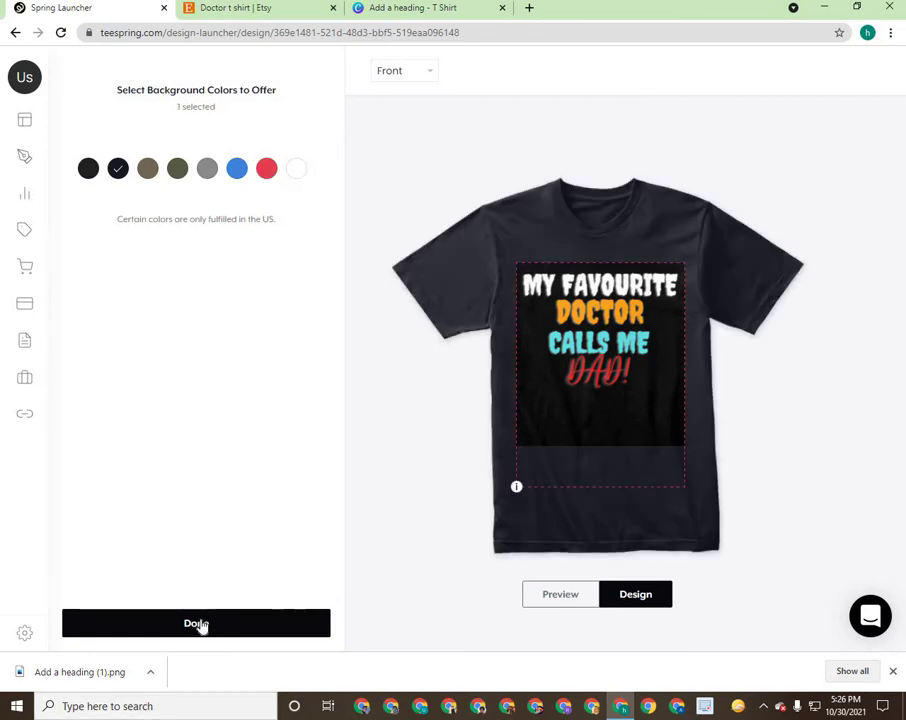
left_click(199, 621)
scroll(240, 400, "down", 1)
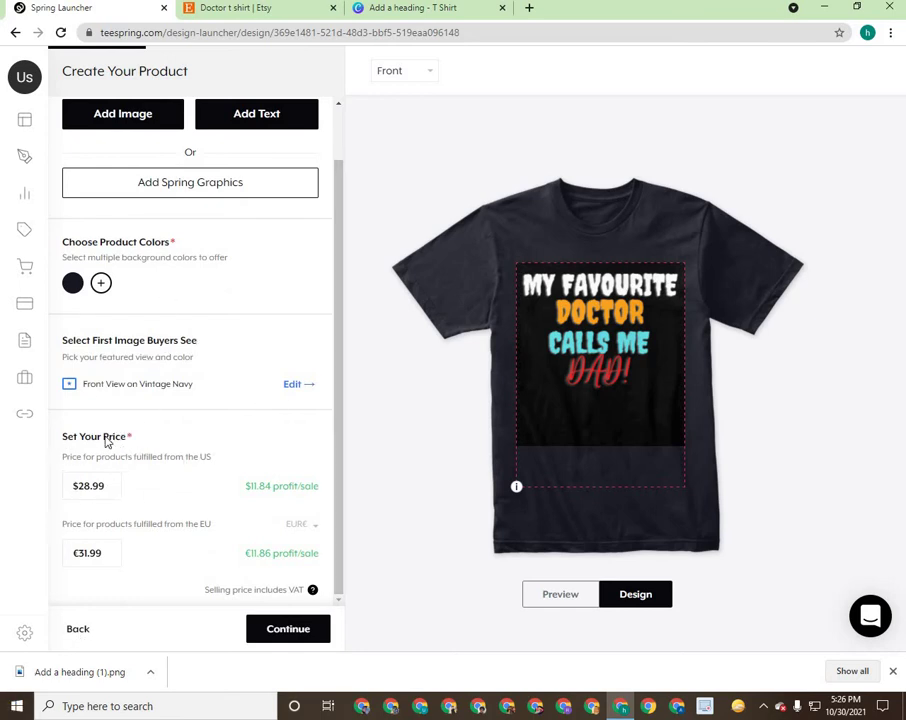
Change the Triblend Tee's US price from $28.99 to $25.99 and continue.
left_click_drag(128, 437, 64, 437)
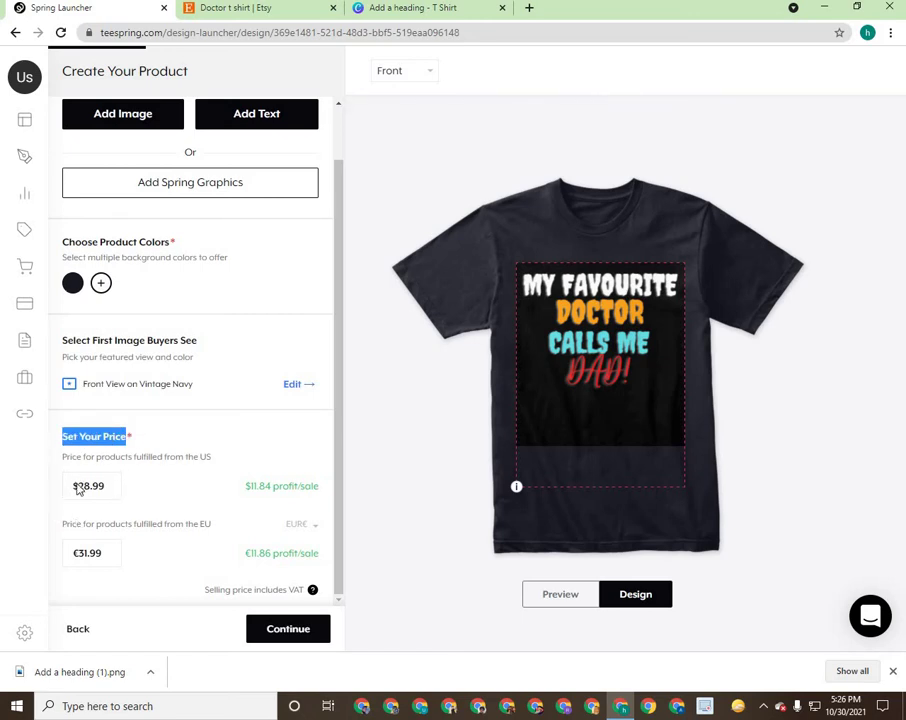
left_click_drag(74, 486, 104, 481)
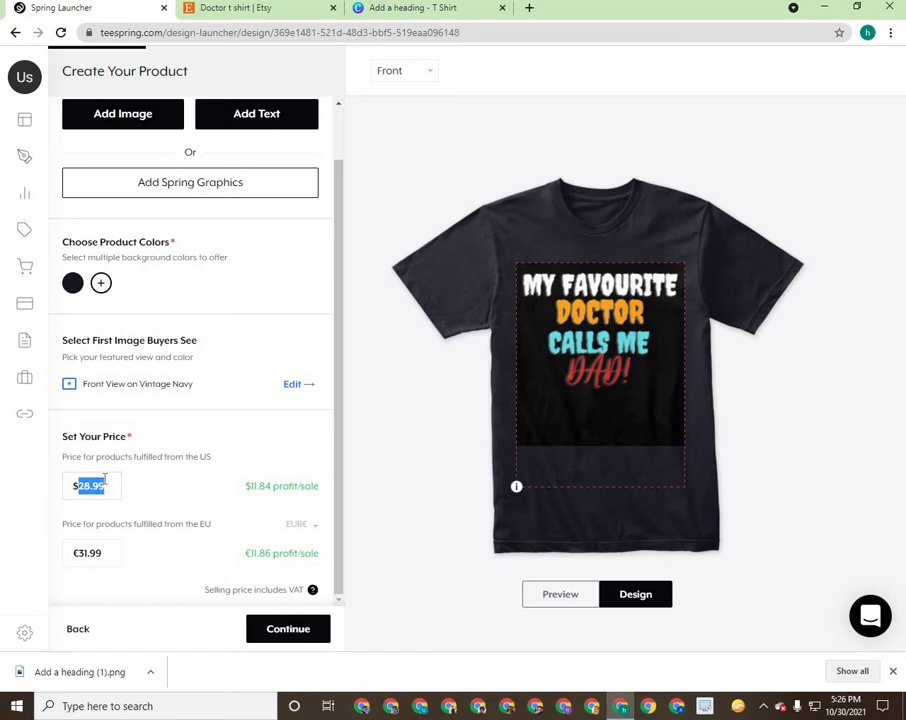
left_click(193, 494)
left_click_drag(238, 490, 322, 483)
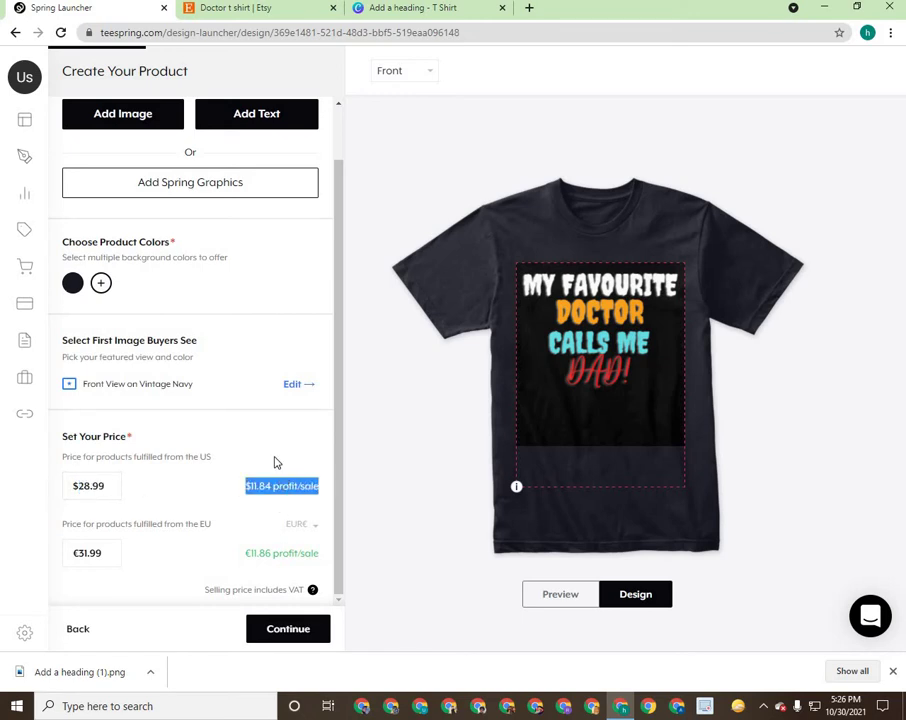
left_click(276, 462)
left_click(89, 485)
key("BackSpace")
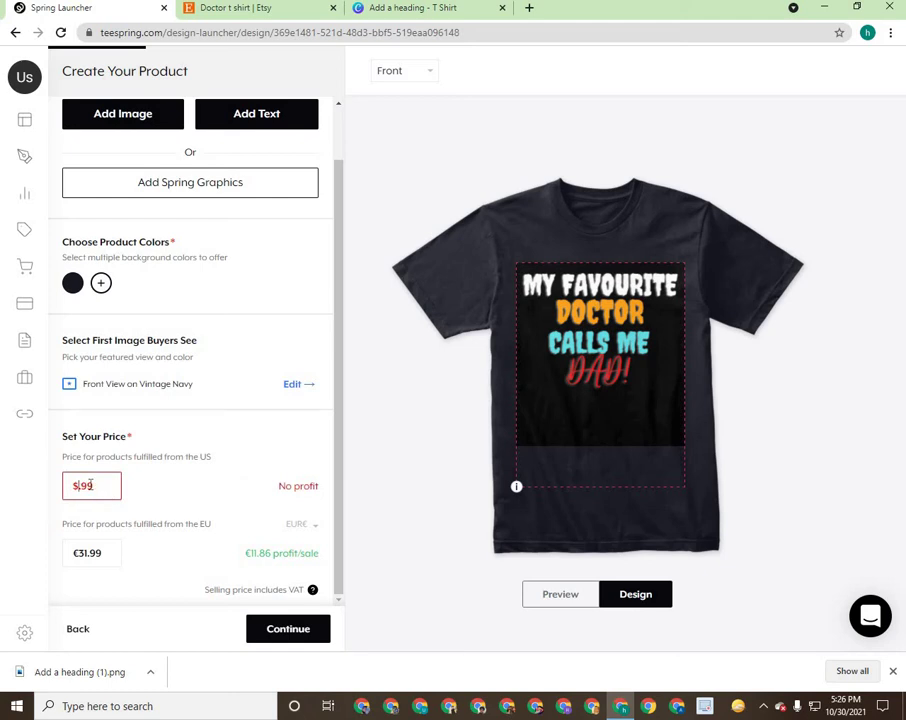
type("5")
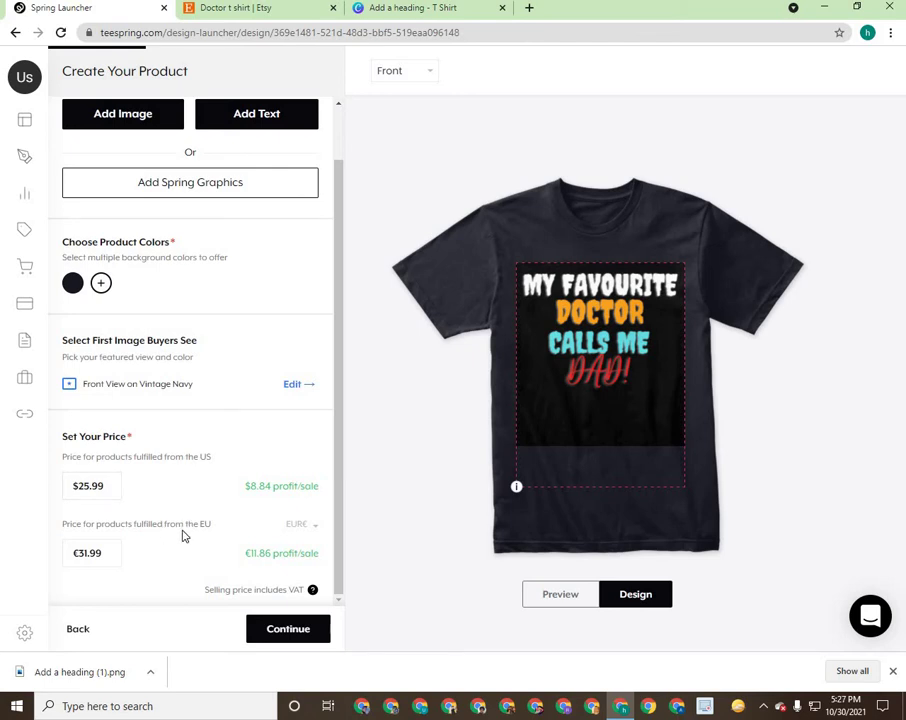
left_click(290, 629)
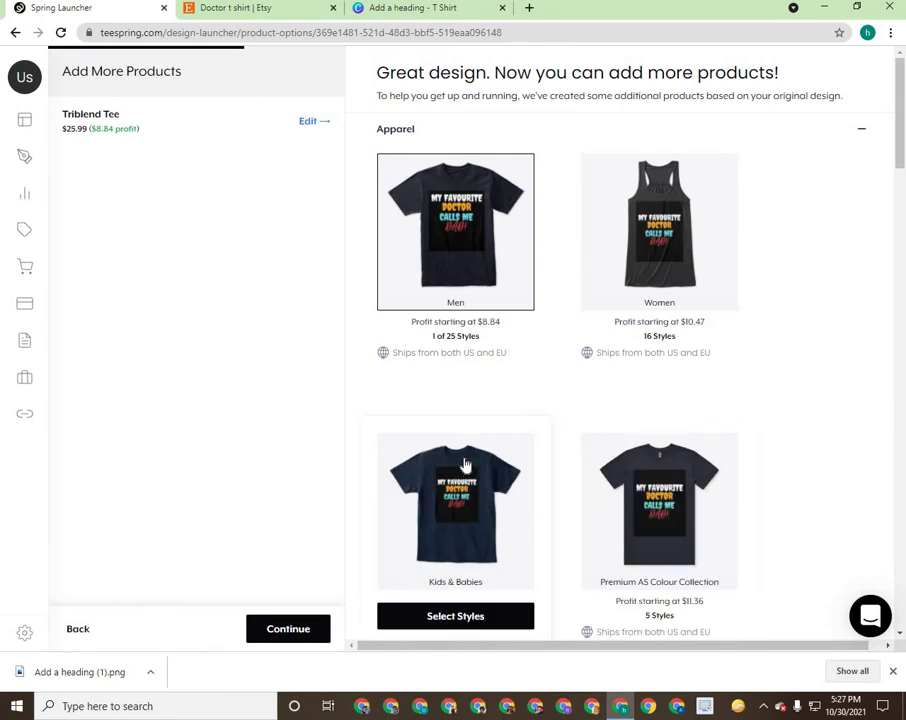
Find the Women's Comfort Tee in the suggested products and edit it.
scroll(690, 507, "down", 1)
scroll(680, 509, "down", 3)
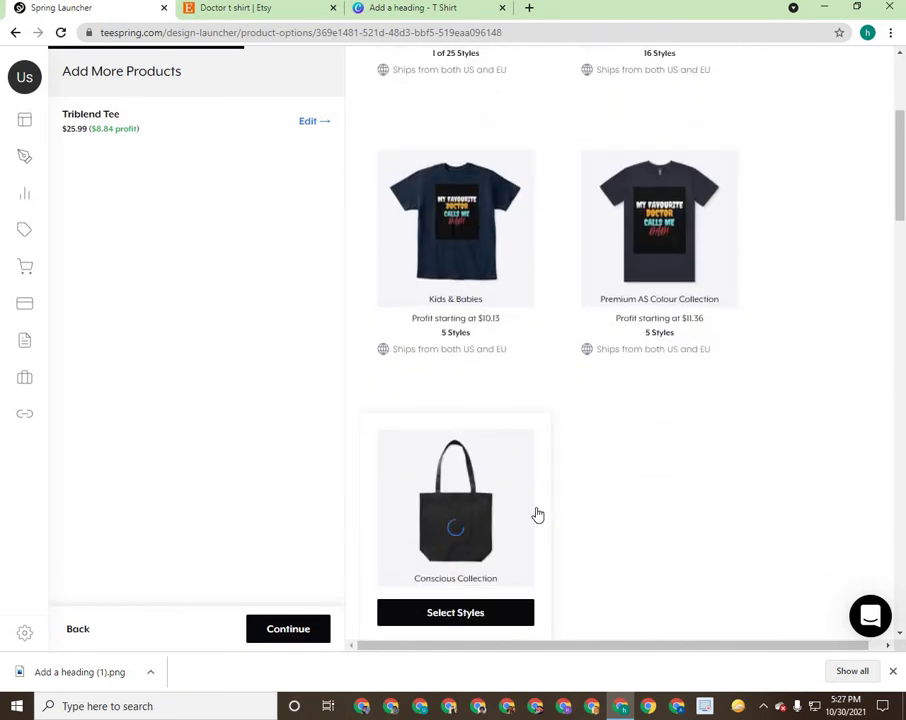
scroll(537, 514, "down", 3)
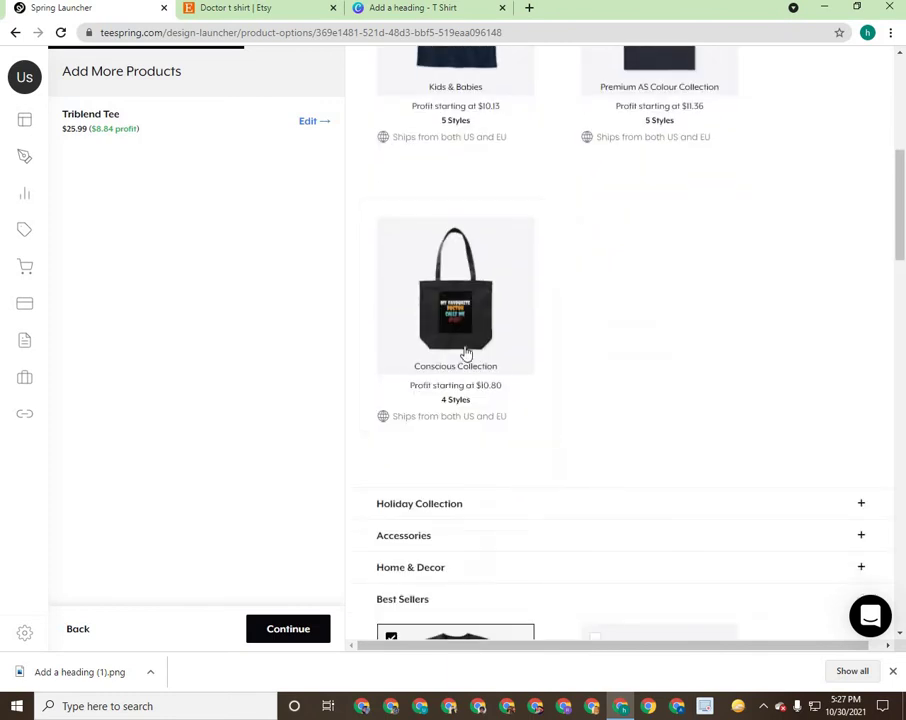
scroll(544, 340, "down", 3)
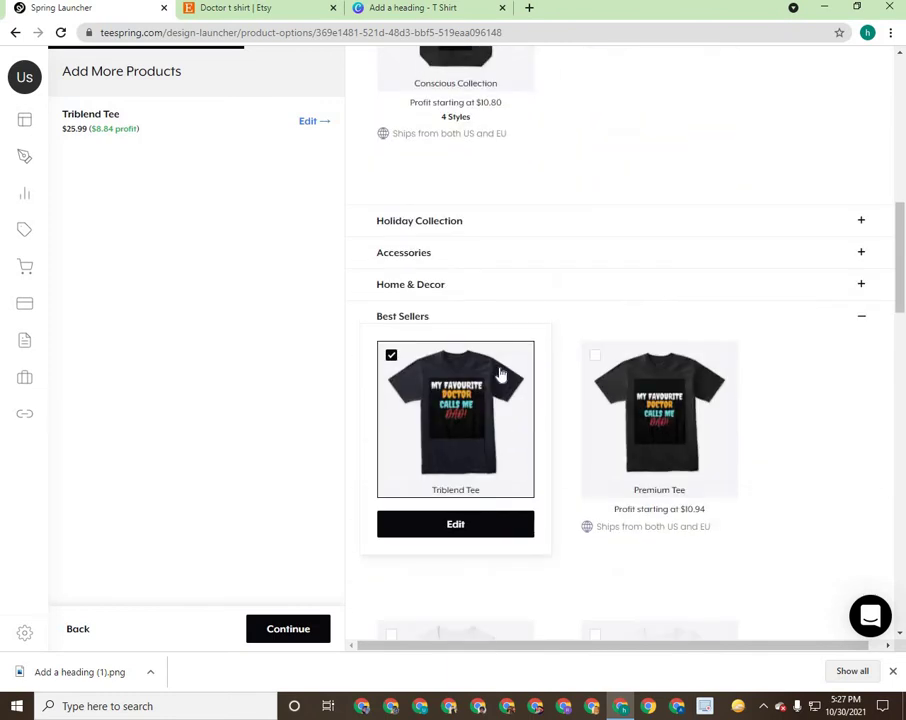
scroll(643, 396, "down", 2)
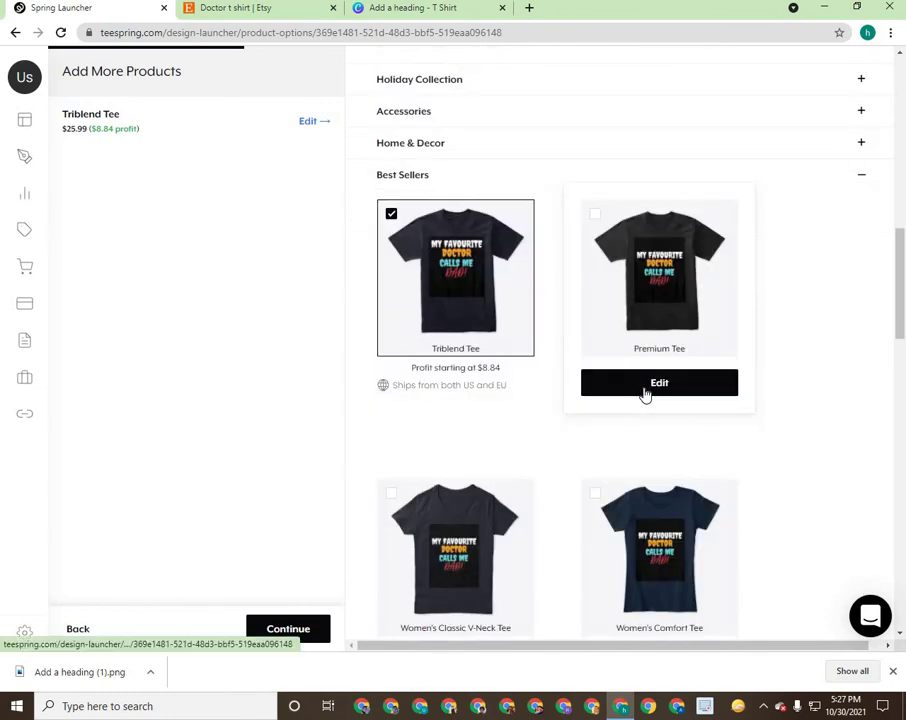
scroll(645, 395, "down", 3)
scroll(645, 395, "up", 1)
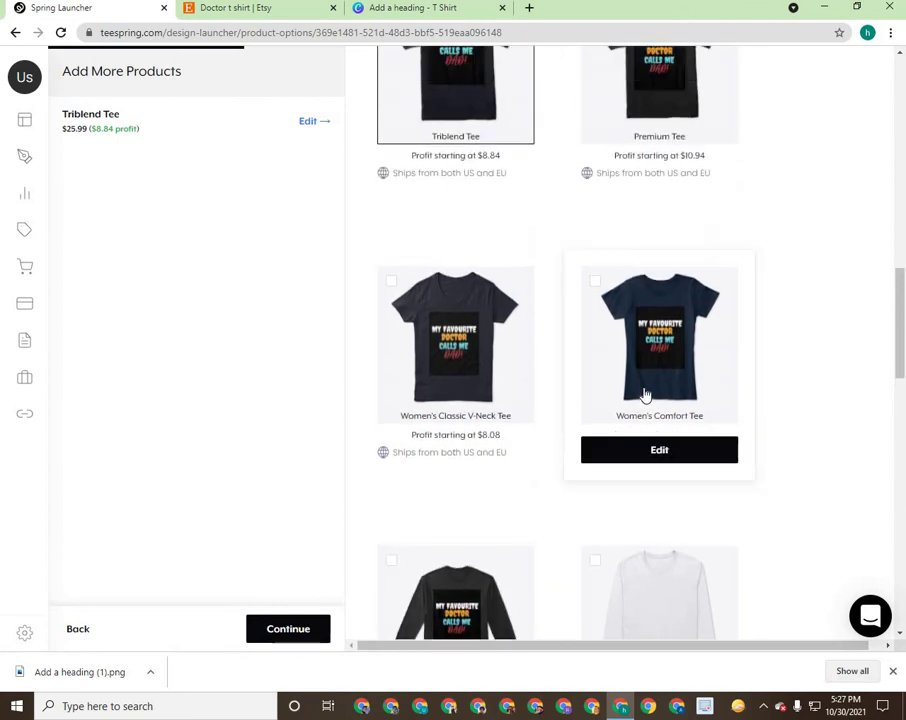
left_click(659, 451)
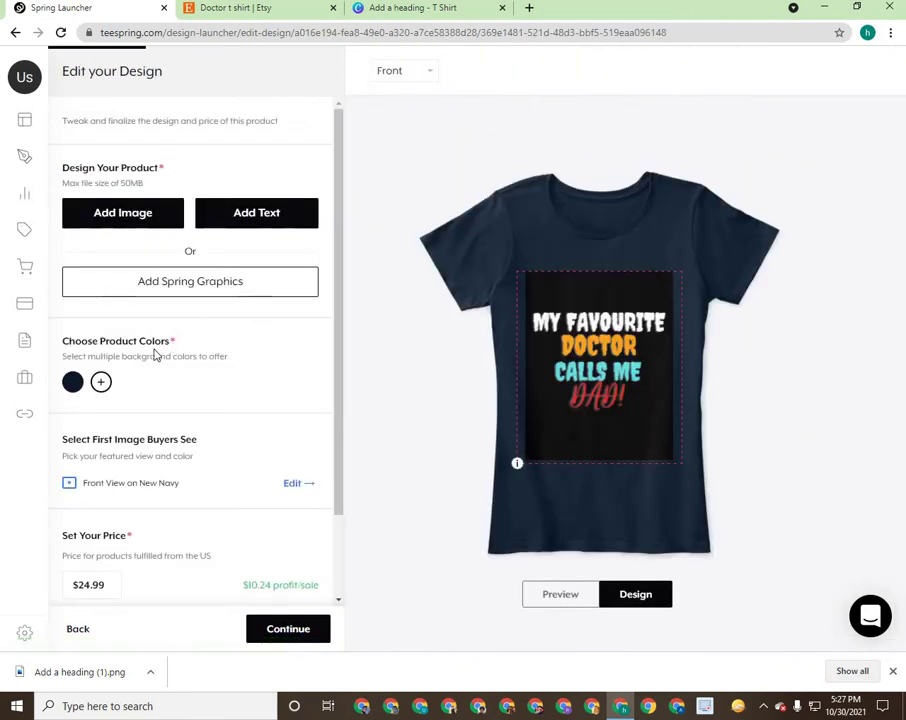
Add black and dark grey alongside navy as Women's Comfort Tee colours.
left_click(101, 382)
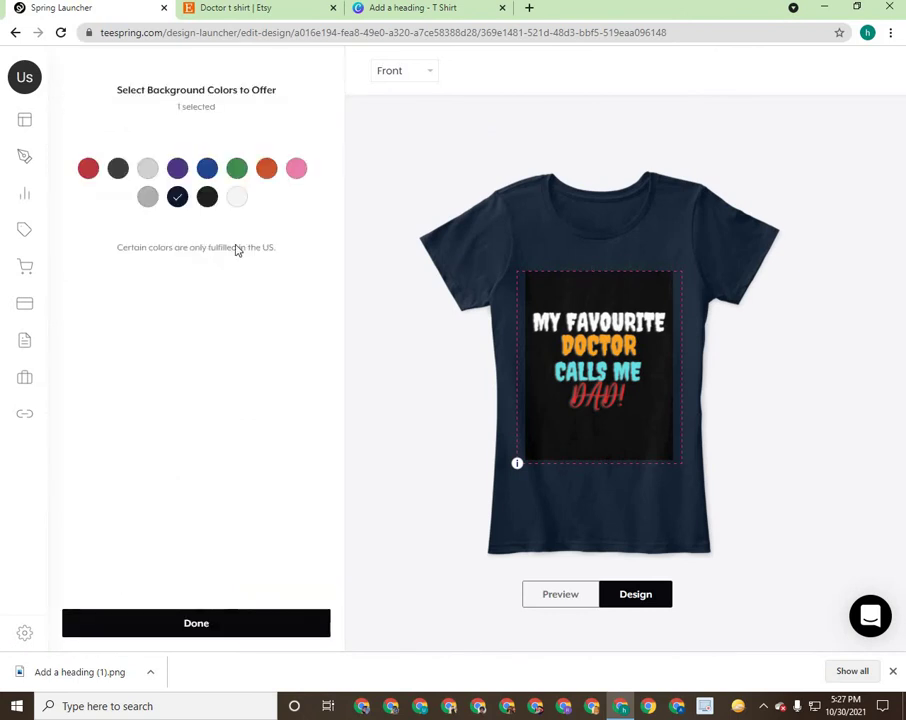
left_click(206, 197)
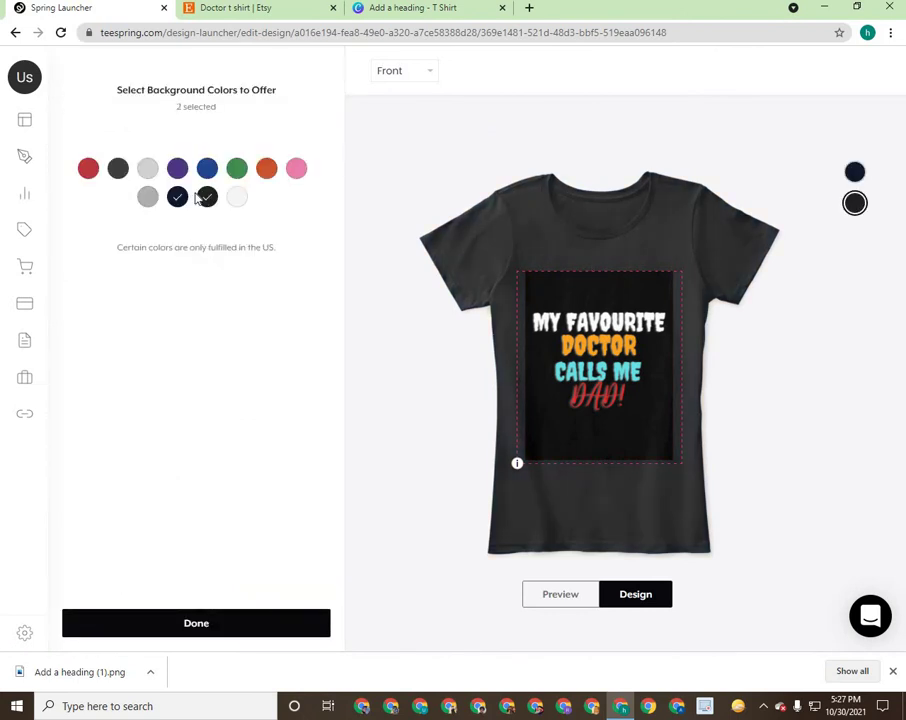
left_click(119, 171)
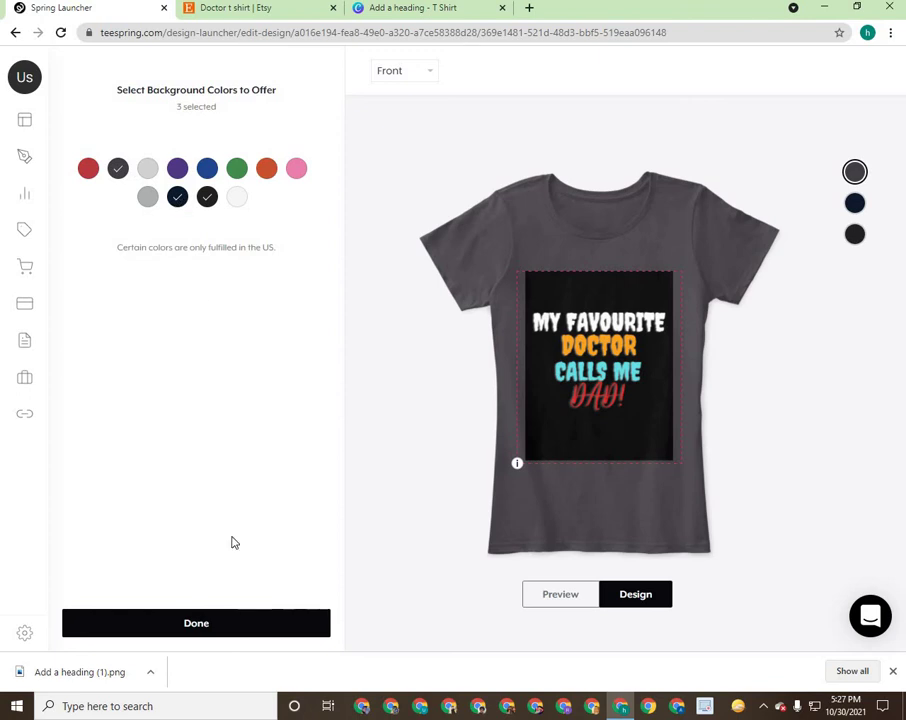
left_click(218, 630)
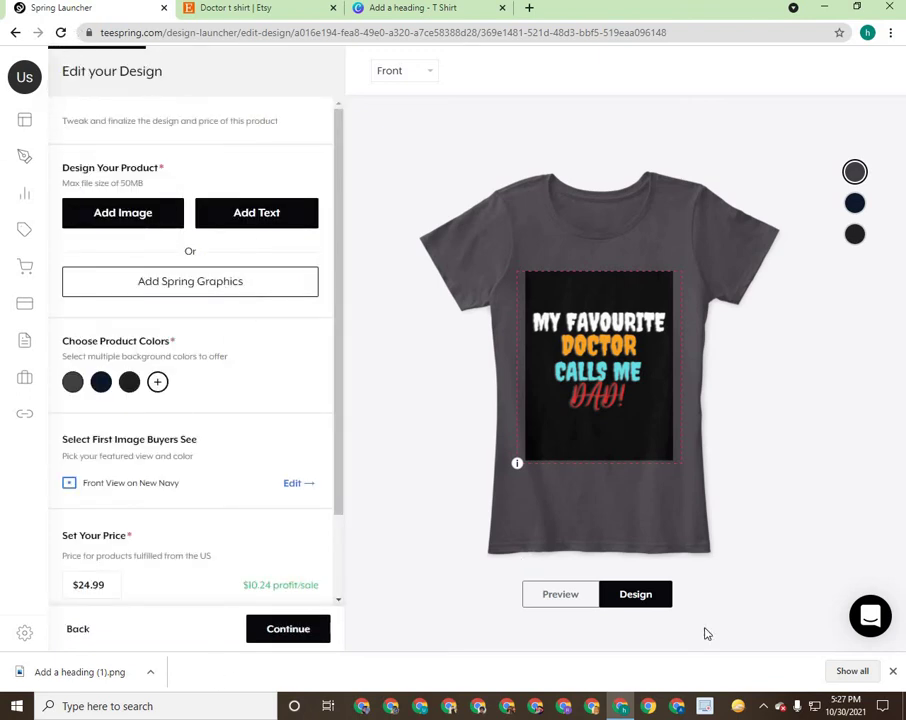
Add the Women's Flowy Long Sleeve Tee ($39.99) as the third product beside the Triblend and Comfort Tees.
left_click(278, 630)
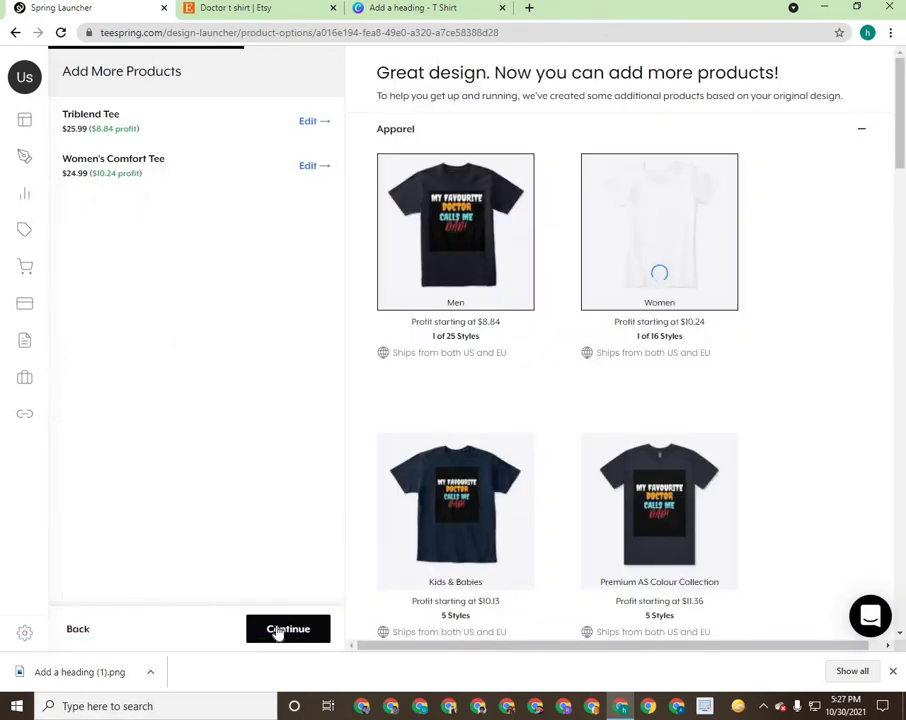
mouse_move(624, 230)
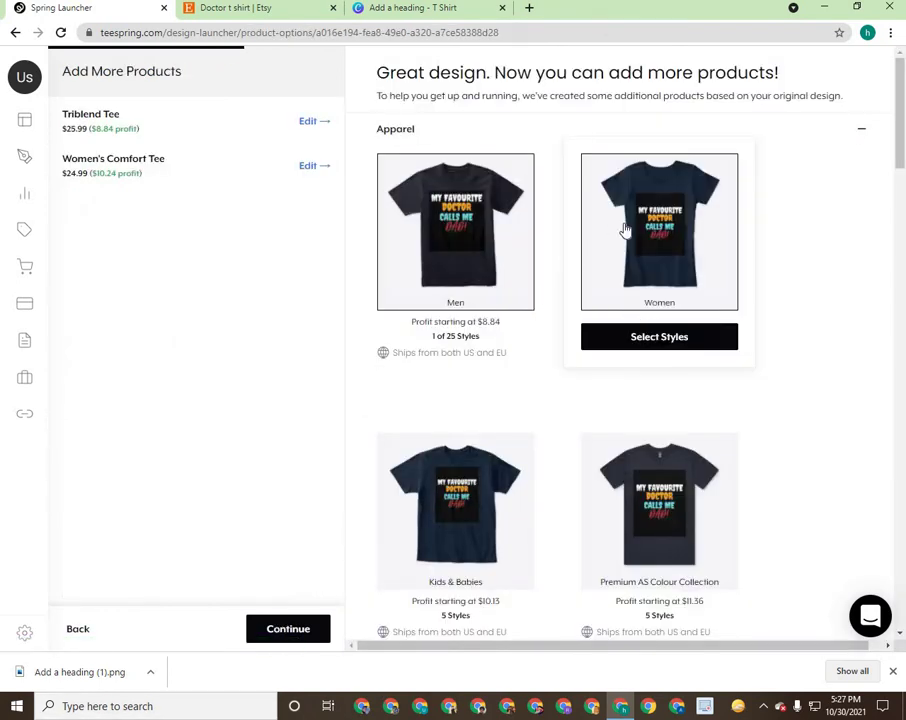
left_click(673, 340)
scroll(685, 275, "down", 2)
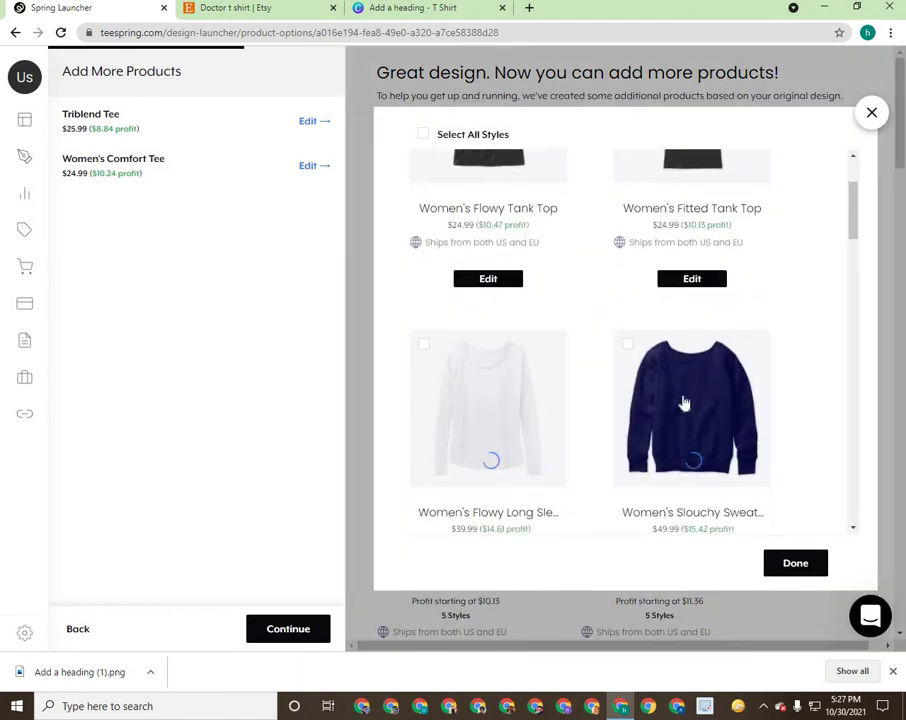
scroll(685, 330, "up", 1)
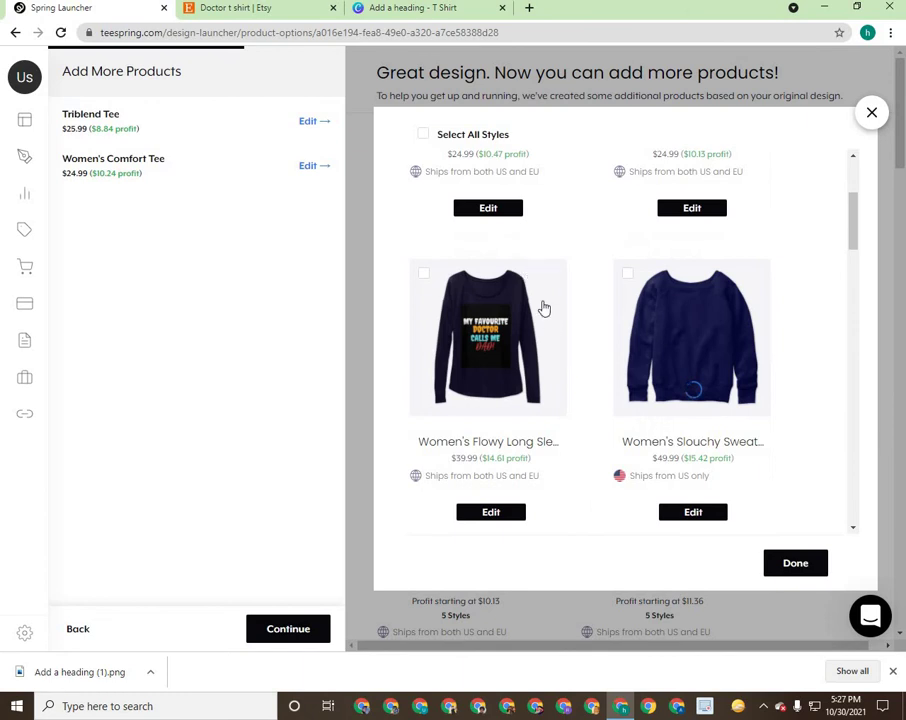
left_click(424, 274)
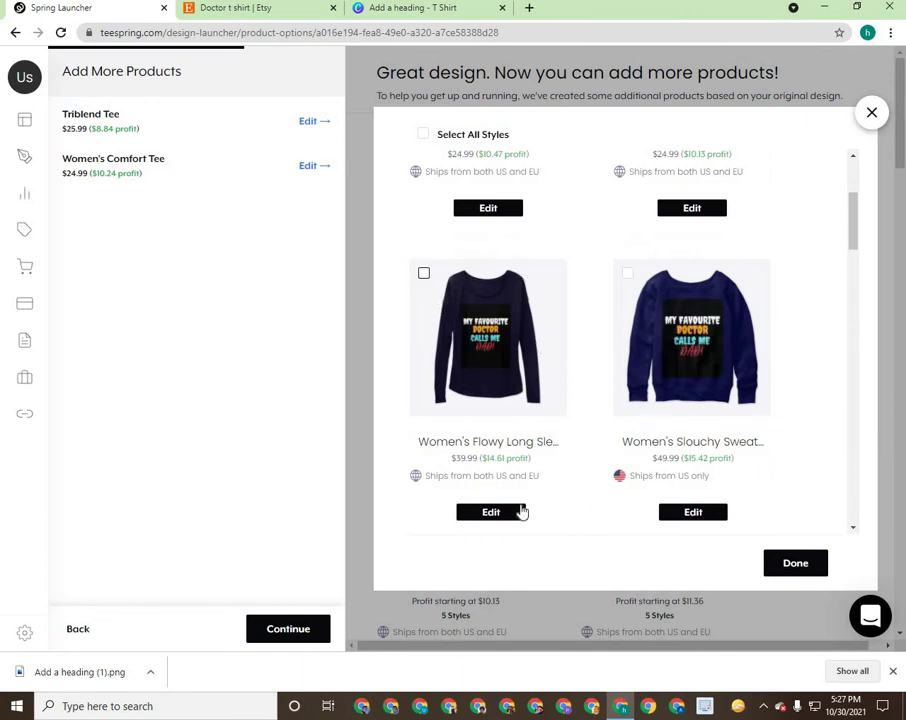
left_click(768, 568)
scroll(618, 479, "down", 2)
scroll(618, 479, "down", 8)
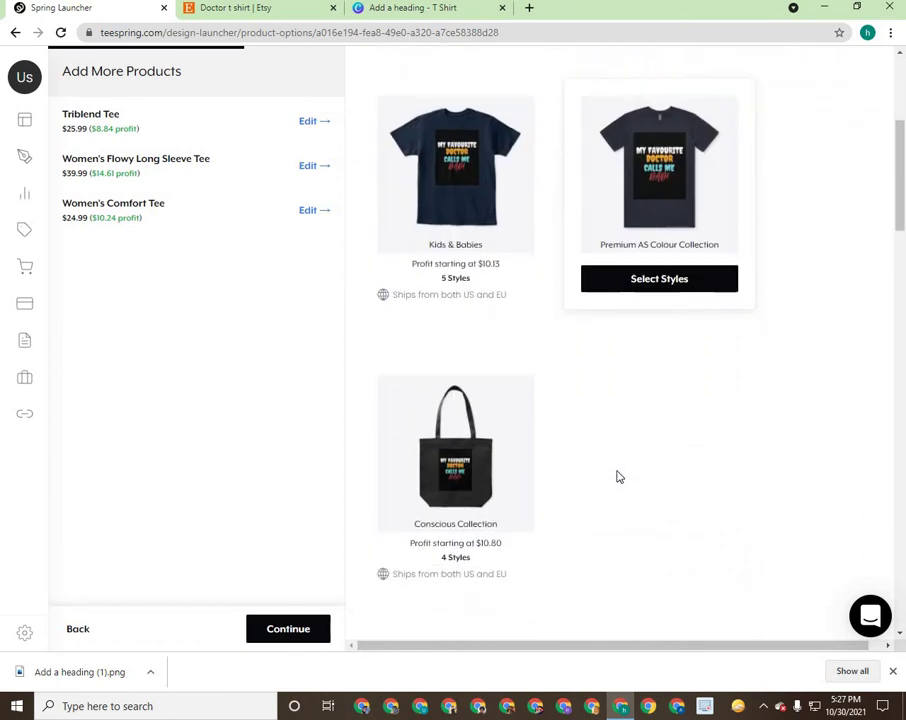
Title the new listing 'My favourite doctor calls me dad', then go back to the Etsy doctor-shirt results.
left_click(272, 626)
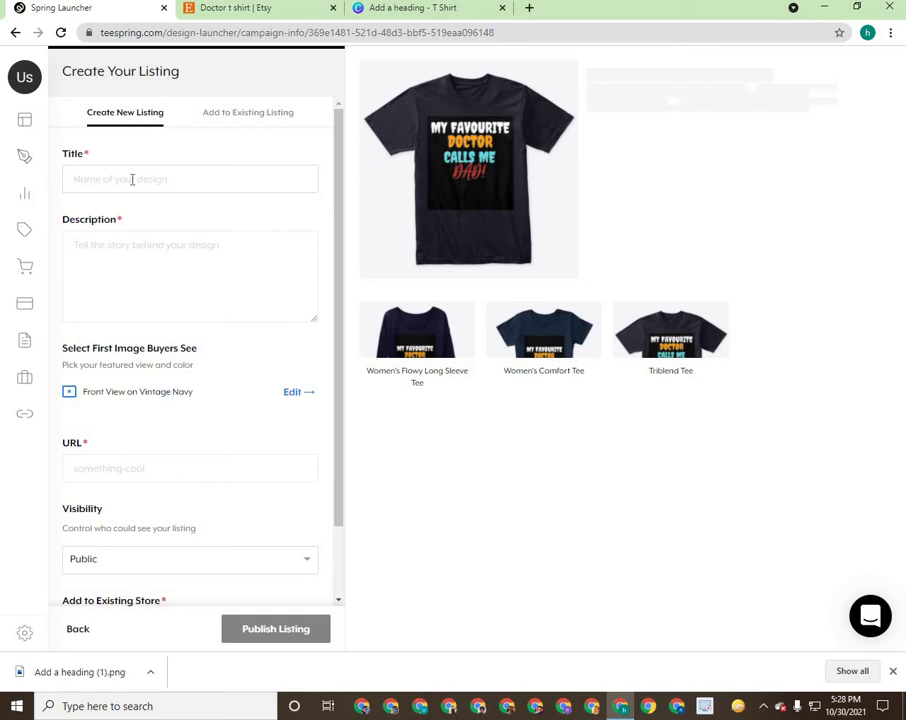
type("M")
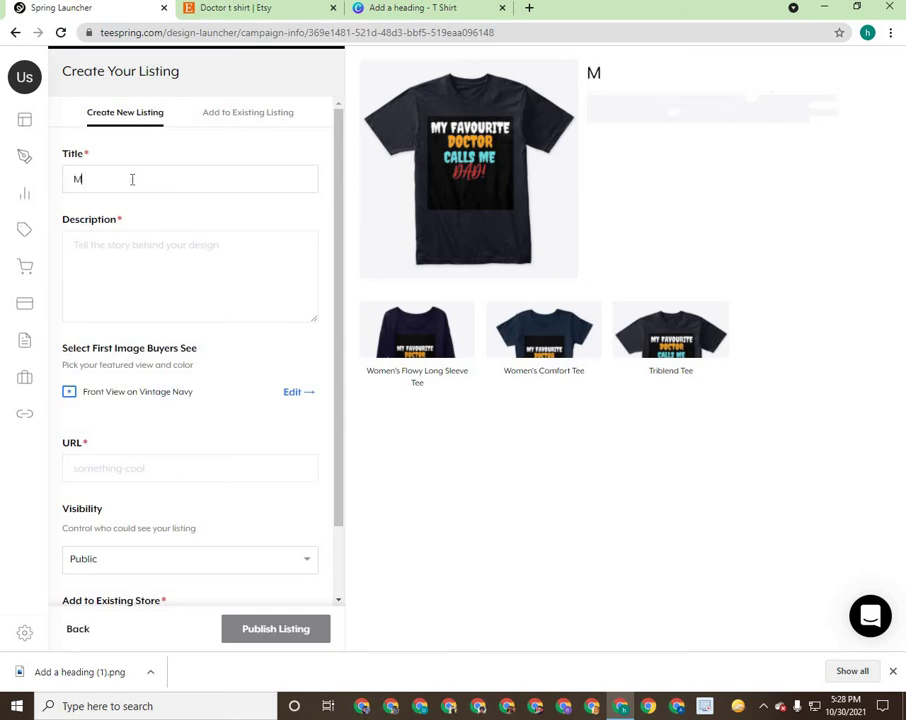
type("y fa")
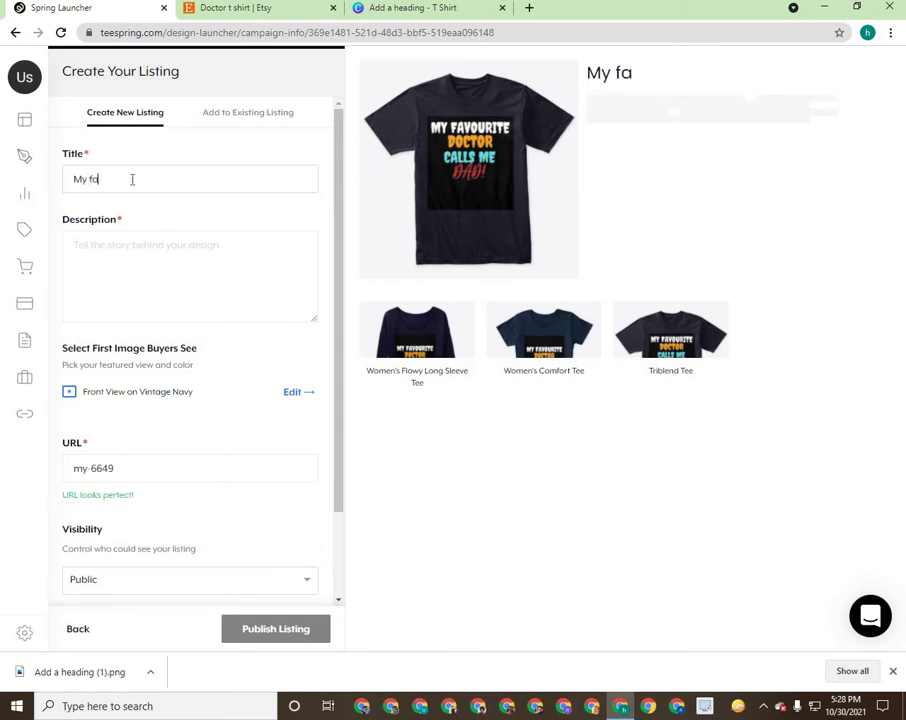
type("vourite doc")
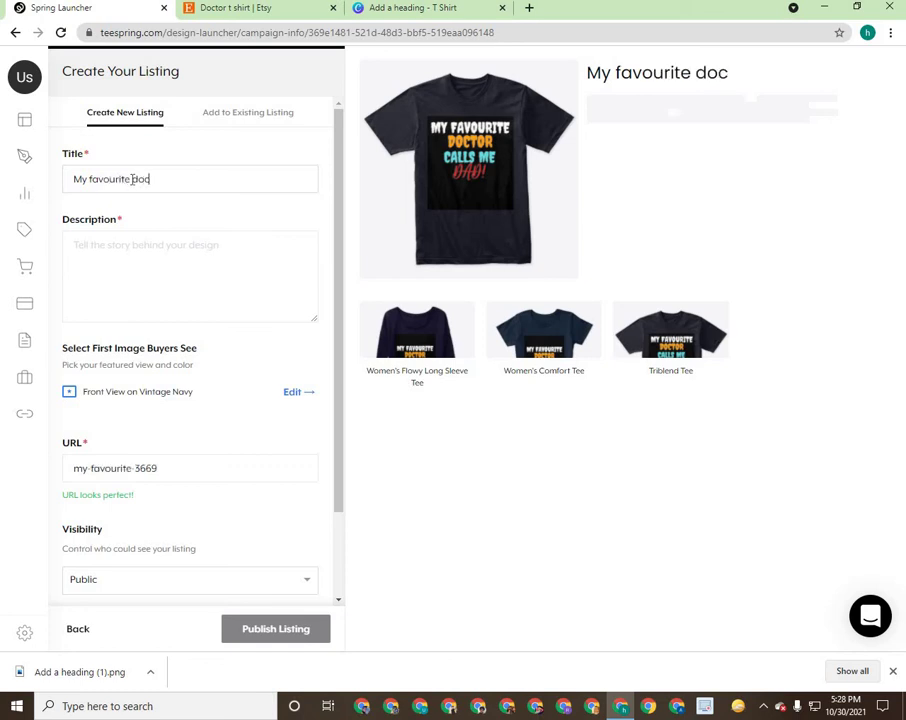
type("tor calls ")
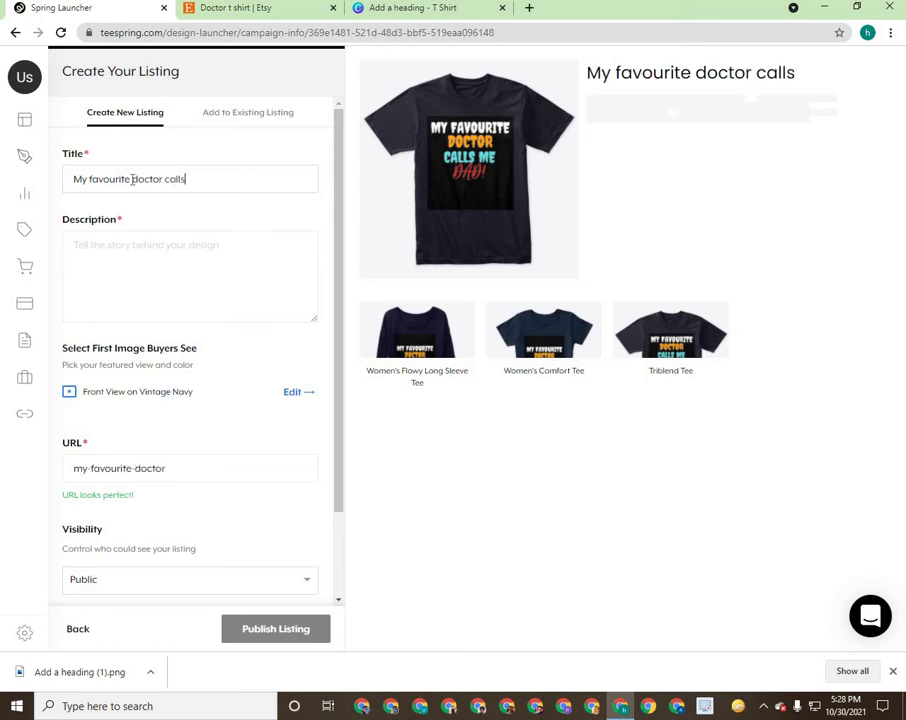
type("me")
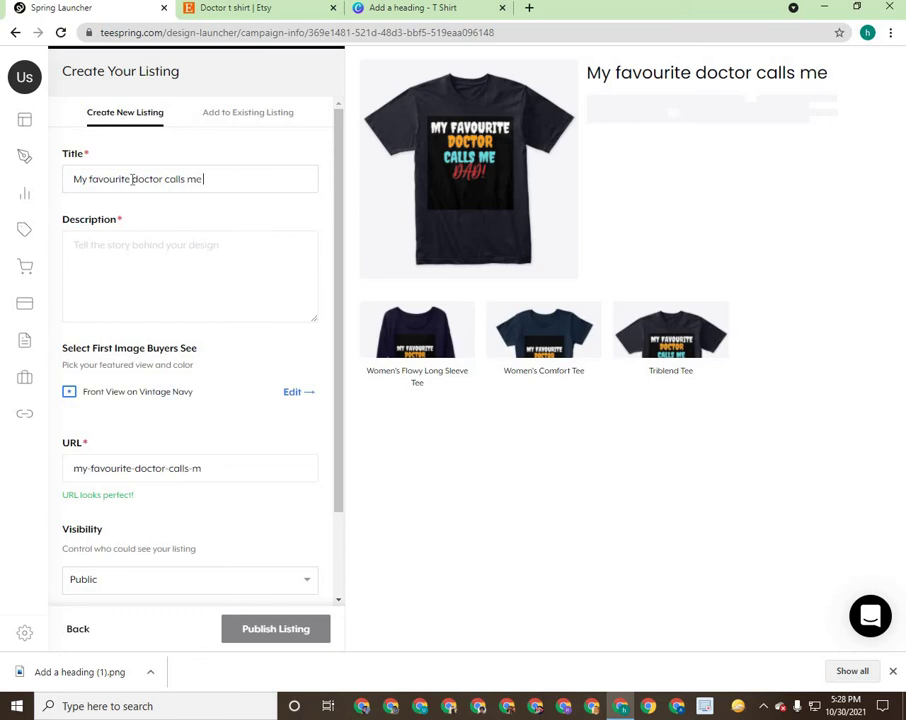
type(" dad")
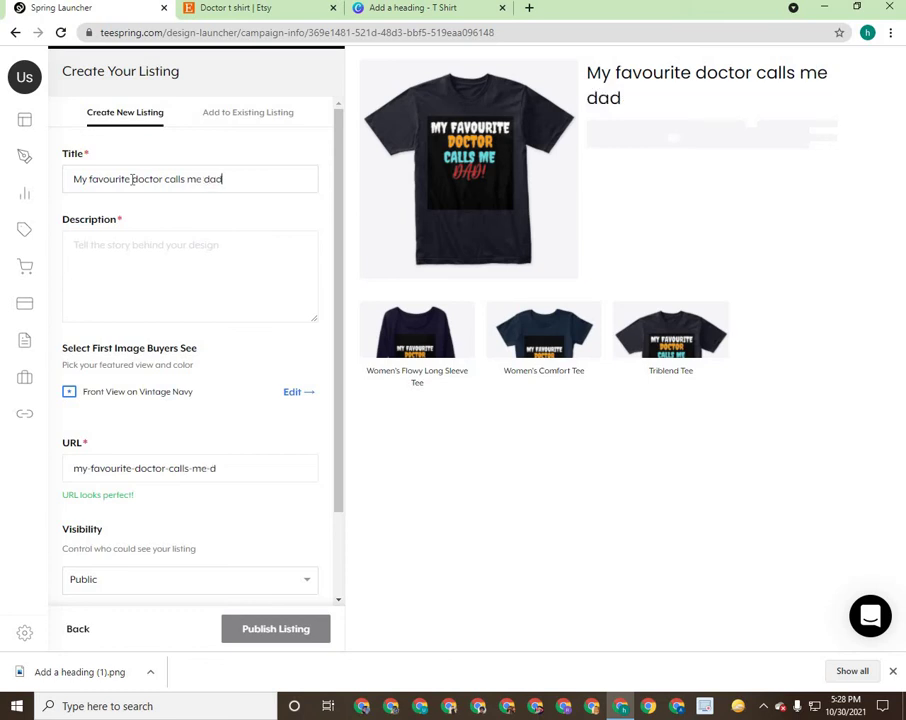
left_click(200, 234)
left_click(232, 8)
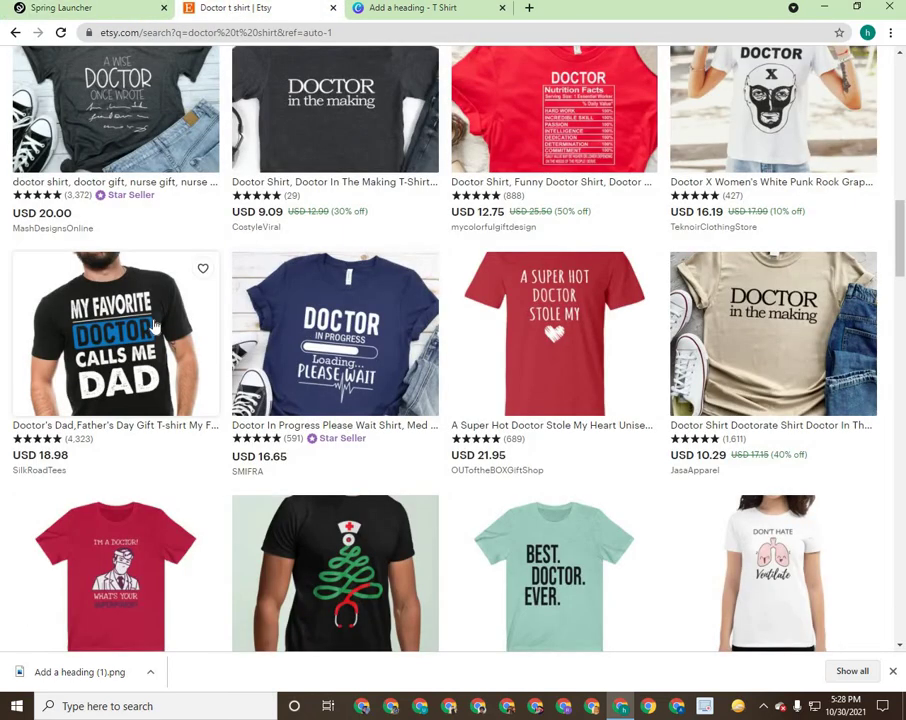
Copy the description from the black Etsy 'My Favorite Doctor Calls Me Dad' shirt listing, then return to Spring.
left_click(110, 320)
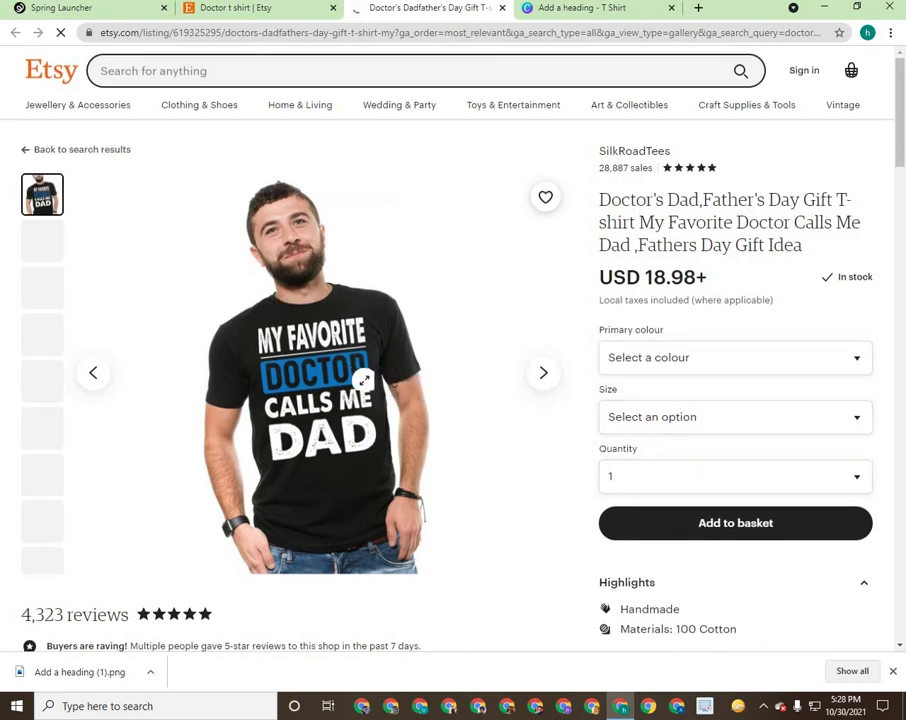
scroll(710, 456, "down", 2)
scroll(680, 530, "down", 1)
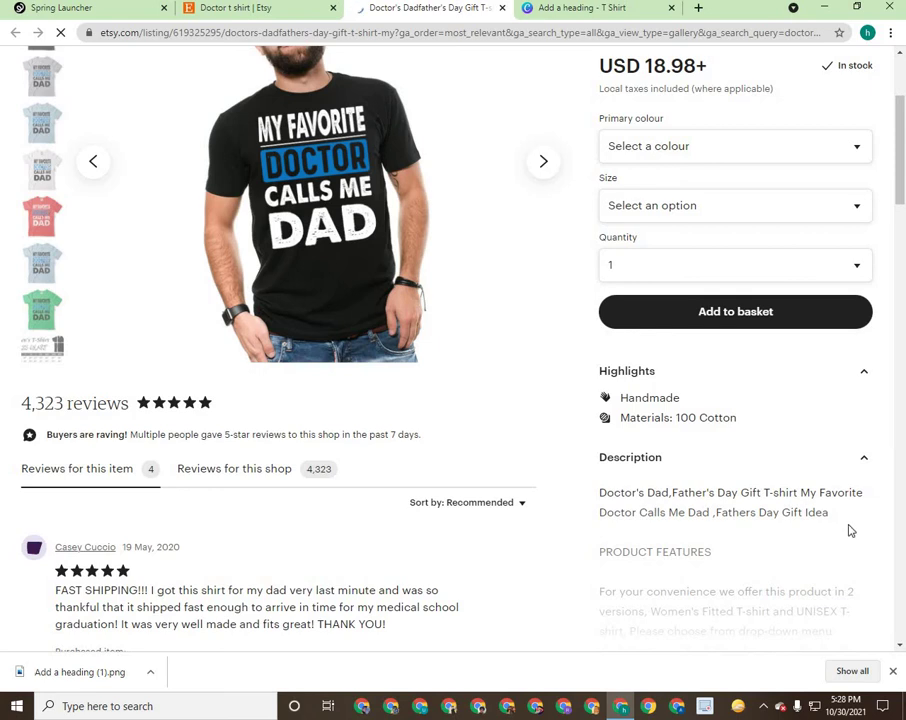
mouse_move(832, 519)
left_mouse_down()
mouse_move(785, 522)
mouse_move(800, 525)
mouse_move(815, 512)
left_mouse_up()
left_click_drag(800, 510, 845, 511)
key("ctrl+c")
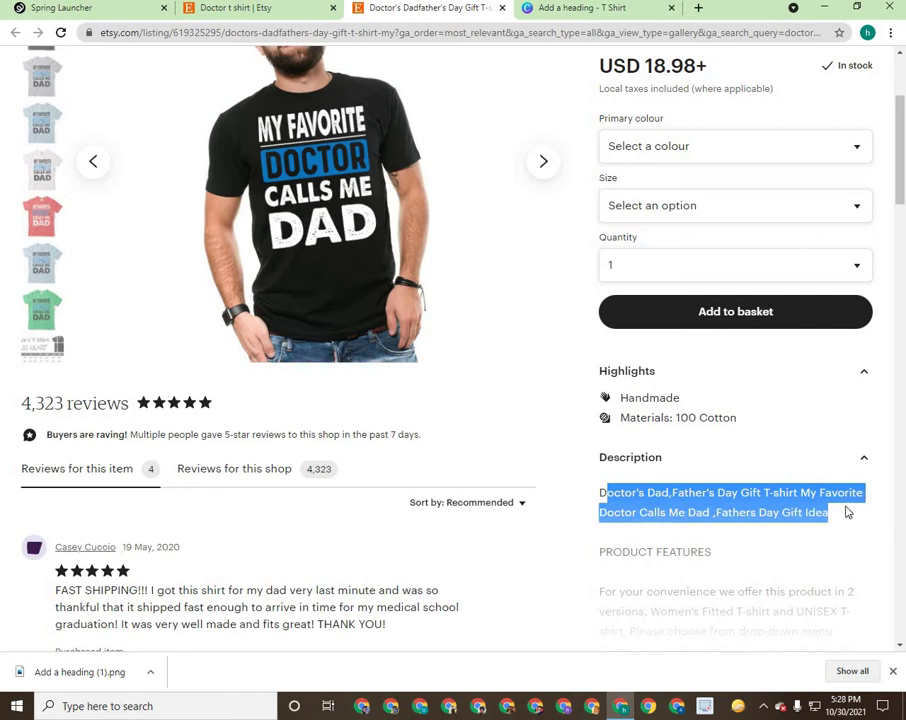
right_click(845, 513)
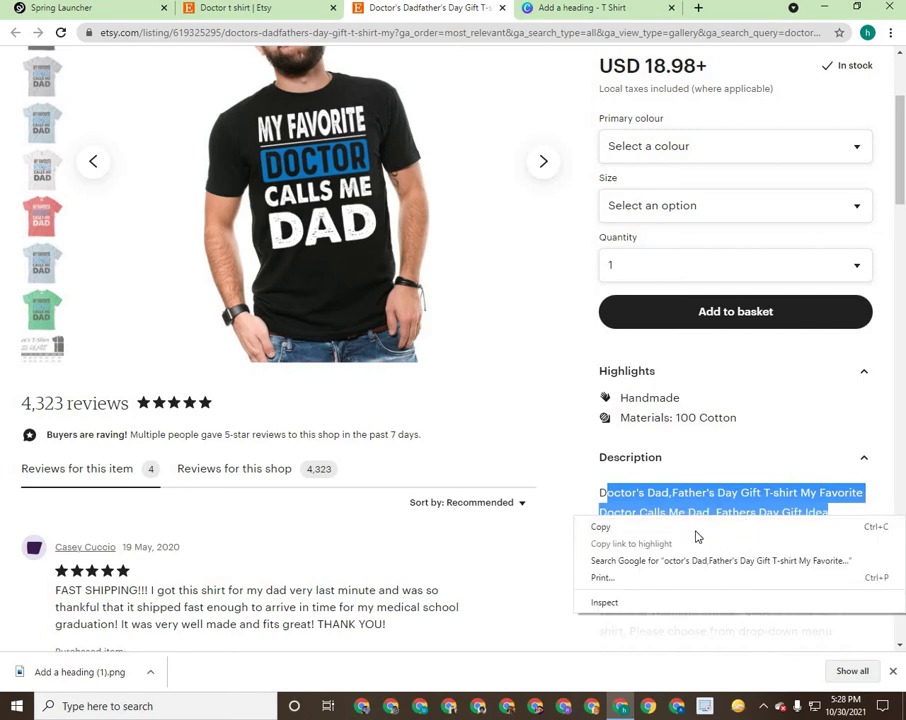
left_click(697, 528)
left_click(38, 6)
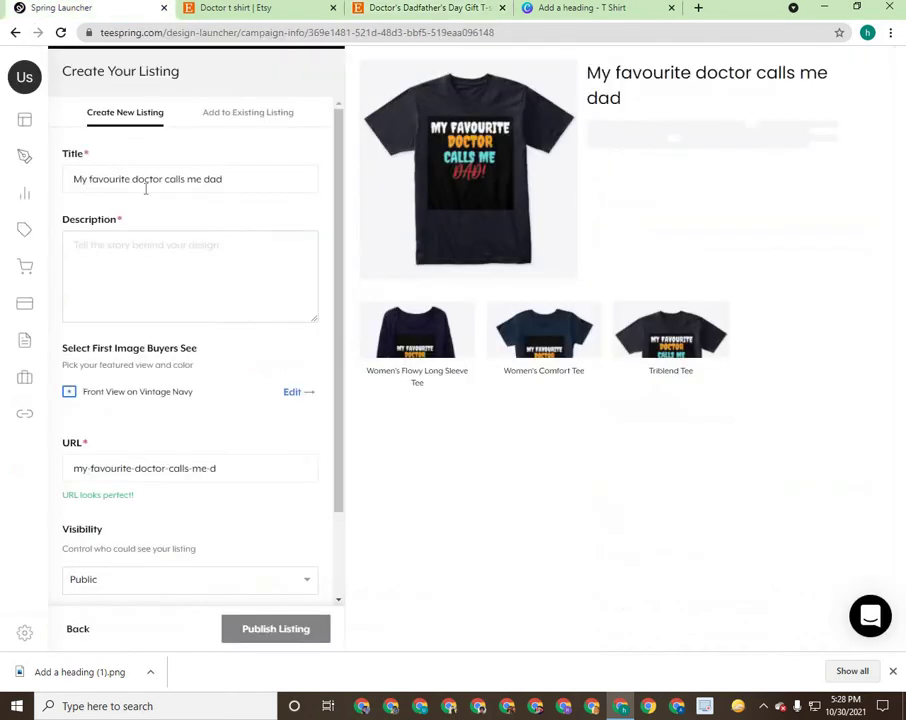
Paste the copied Father's Day gift text as the description, correcting it to 'Doctor's Dad' and 'Favourite'.
right_click(139, 263)
left_click(202, 374)
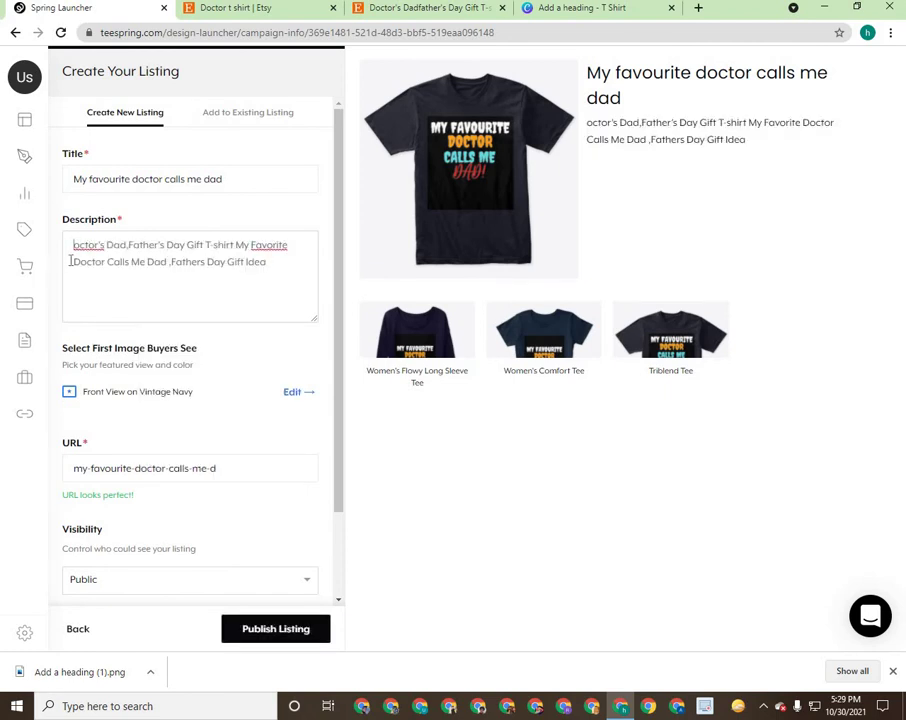
type("D")
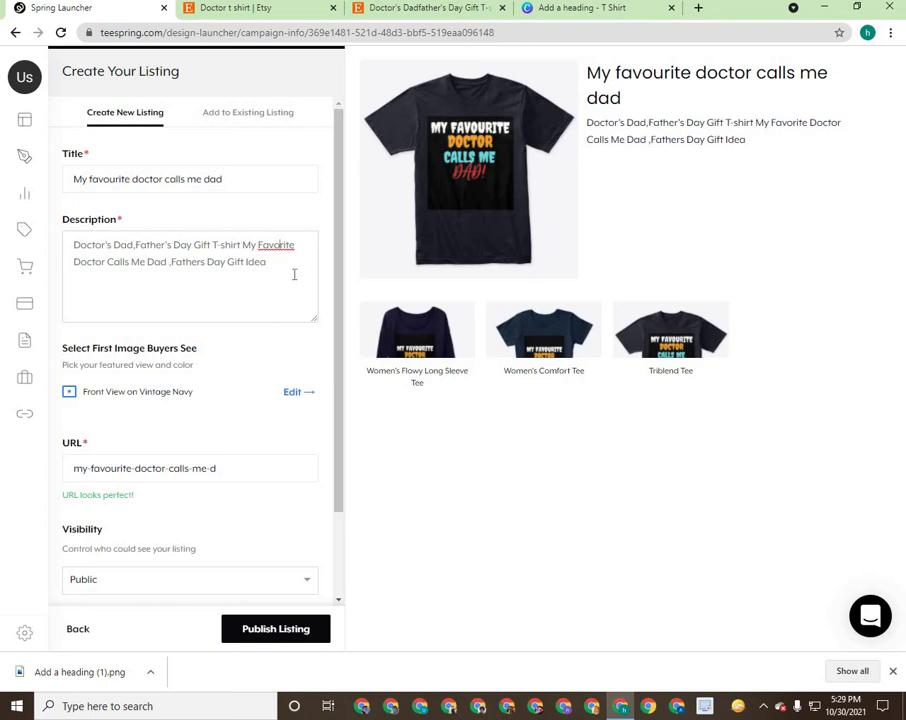
type("u")
scroll(154, 460, "down", 2)
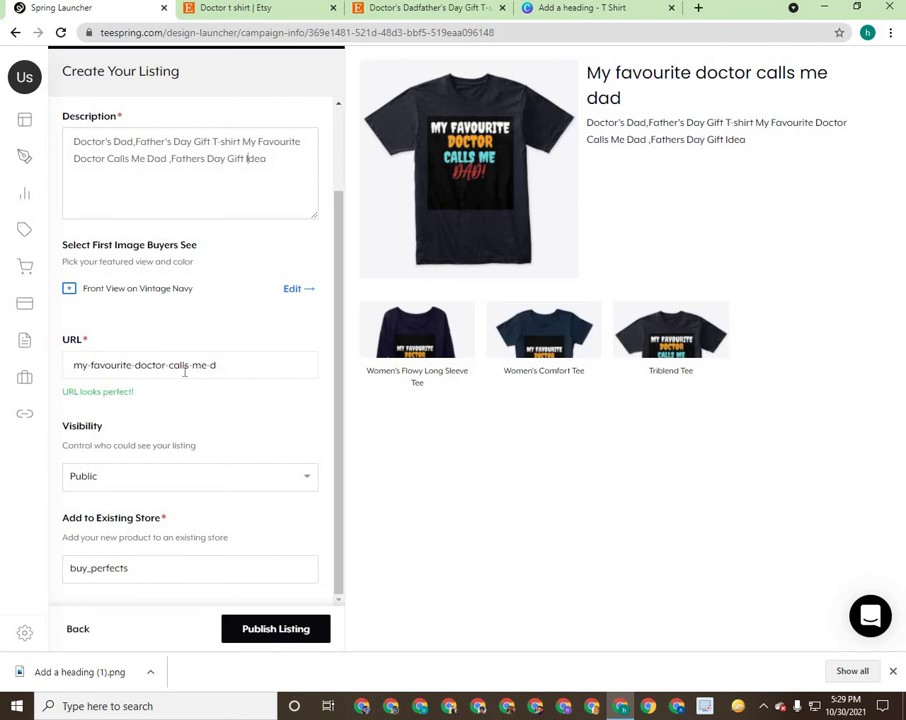
Keep the URL slug 'my-favourite-doctor-calls-me-d' valid, removing a stray added character.
left_click_drag(75, 365, 251, 368)
left_click_drag(163, 372, 236, 368)
left_click(78, 366)
left_click_drag(74, 365, 262, 356)
left_click(261, 356)
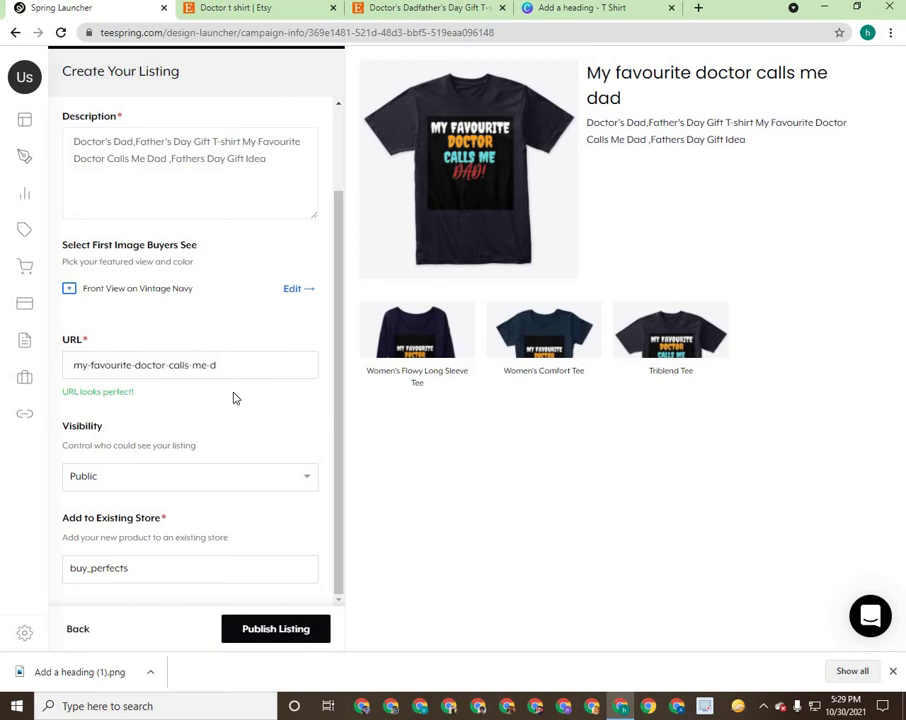
type("l")
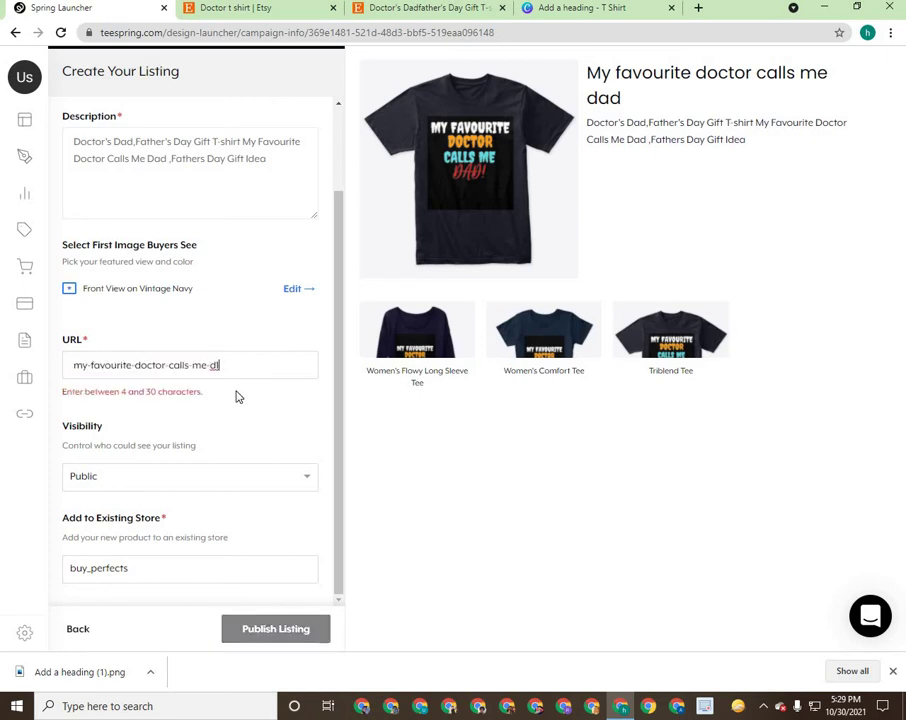
key("BackSpace")
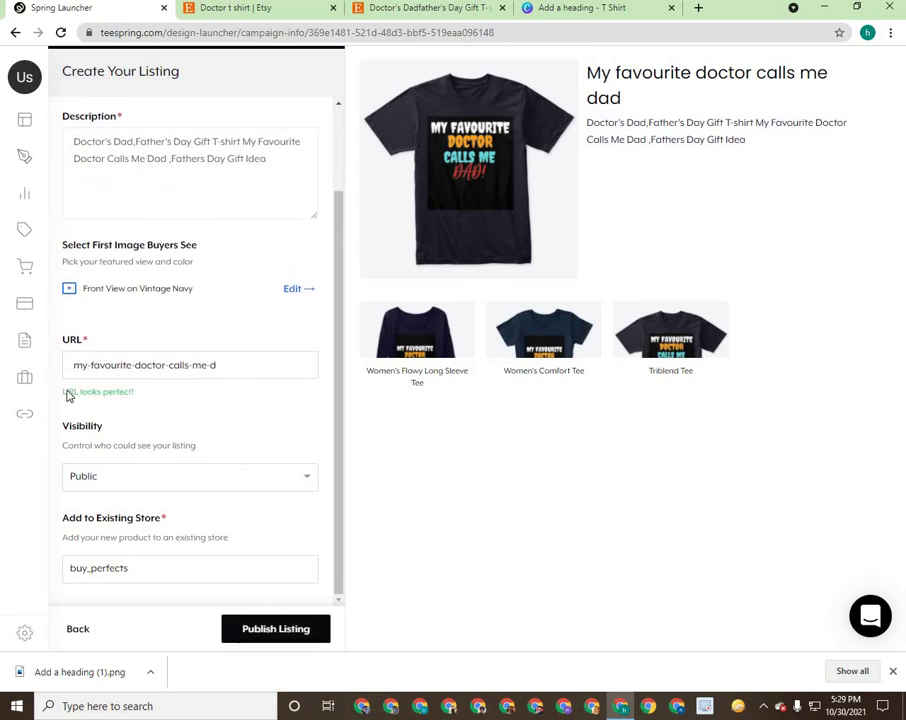
left_click_drag(68, 390, 184, 387)
left_click(137, 397)
Keep the listing visibility Public and publish it live on the buy_perfects storefront.
left_click(109, 489)
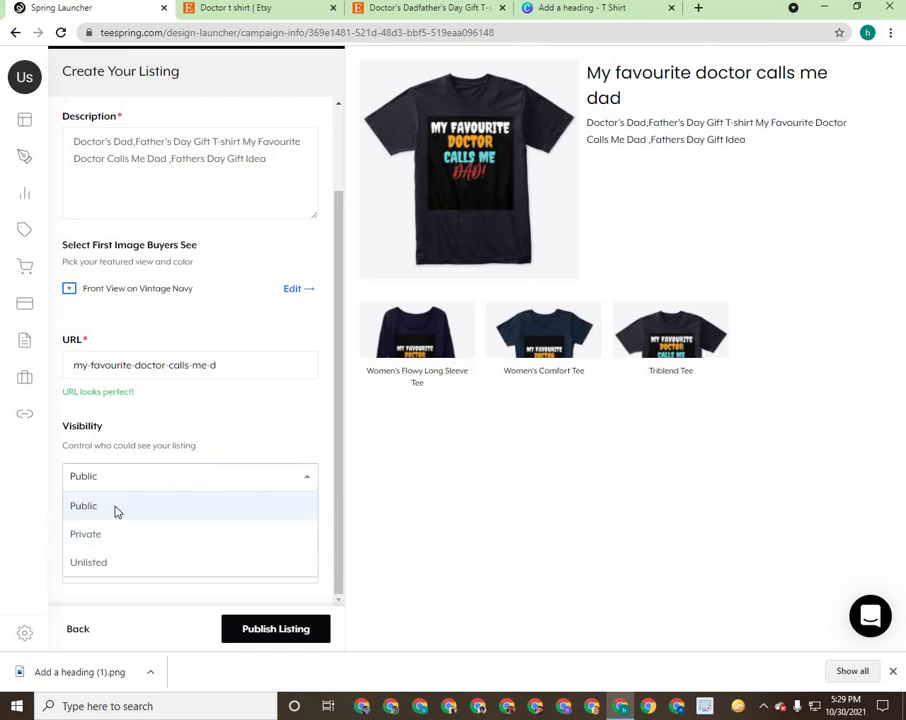
left_click(113, 508)
left_click(284, 628)
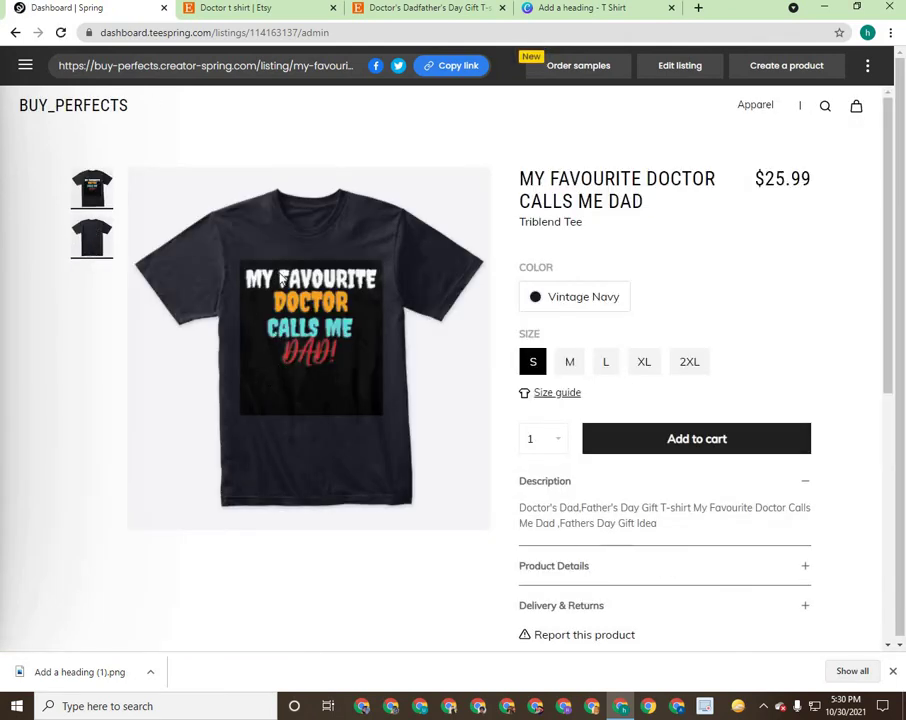
Open the Women's Flowy Long Sleeve Tee product page and choose size M.
scroll(384, 343, "down", 3)
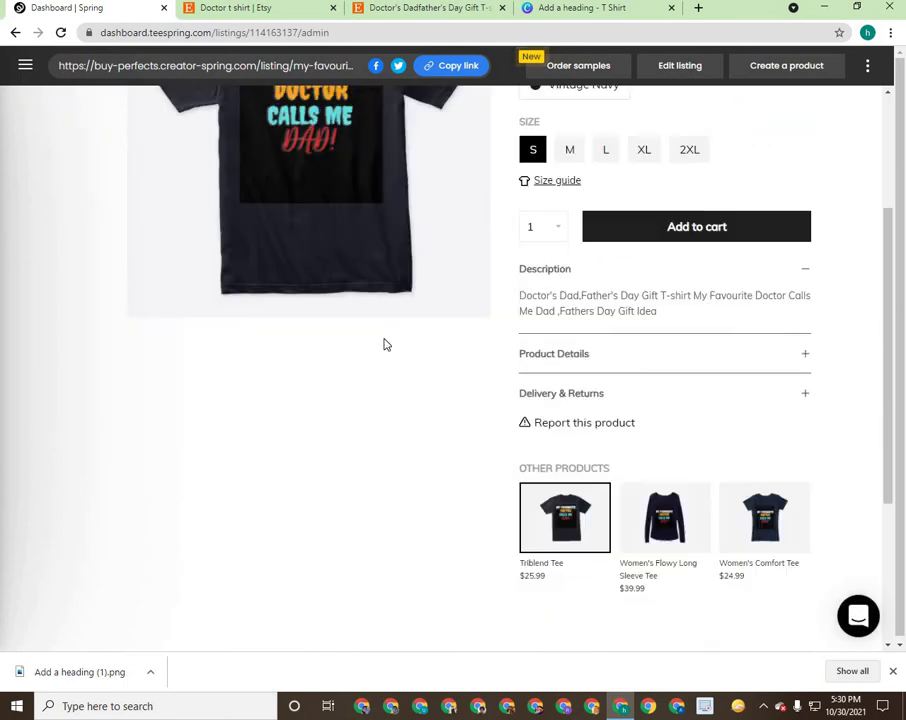
left_click(679, 530)
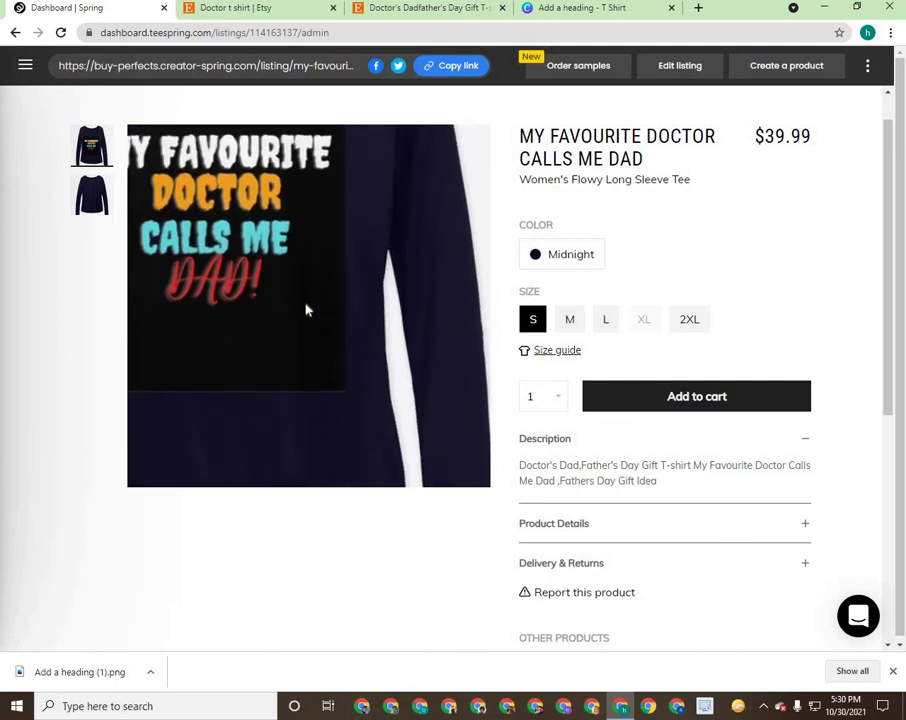
left_click(569, 319)
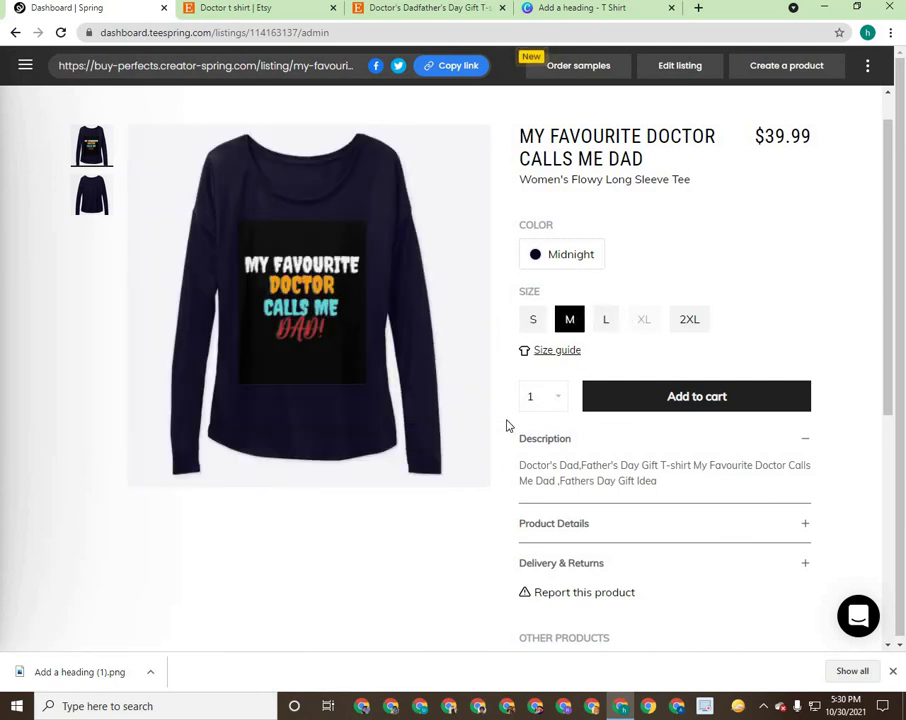
Set the tee's quantity to 10 using the custom 10+ quantity option.
scroll(504, 422, "down", 5)
scroll(506, 423, "up", 2)
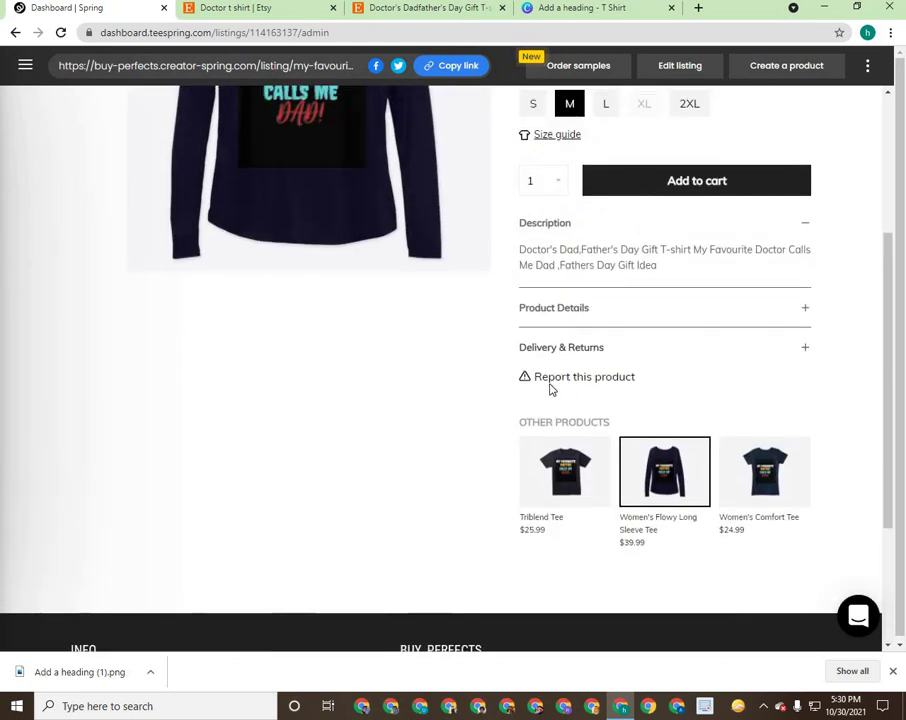
scroll(550, 389, "up", 2)
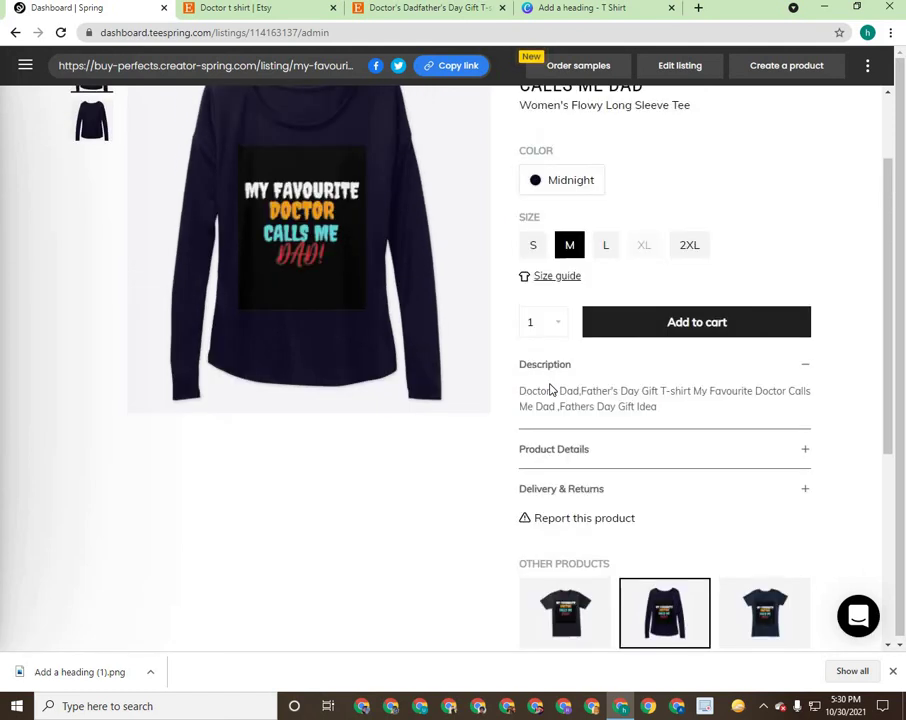
scroll(549, 389, "up", 2)
left_click(562, 442)
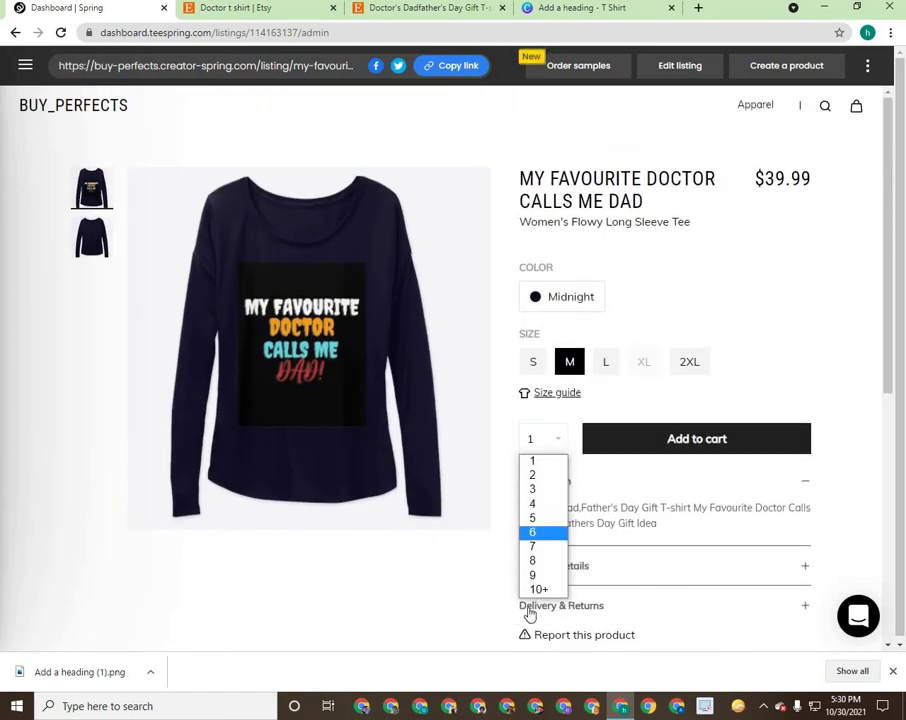
left_click(534, 589)
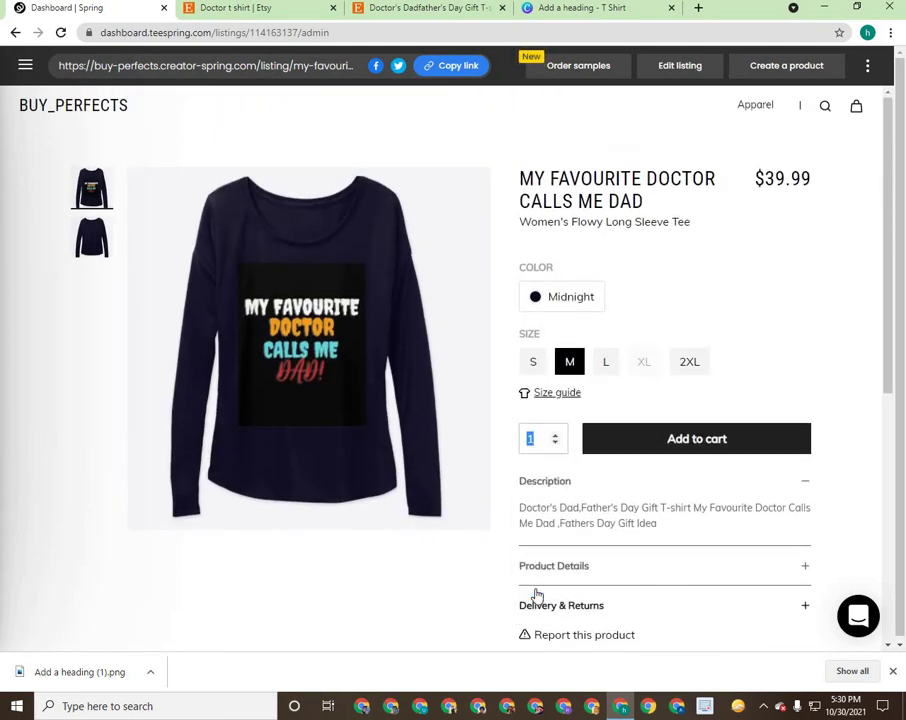
left_click(550, 442)
left_click(556, 441)
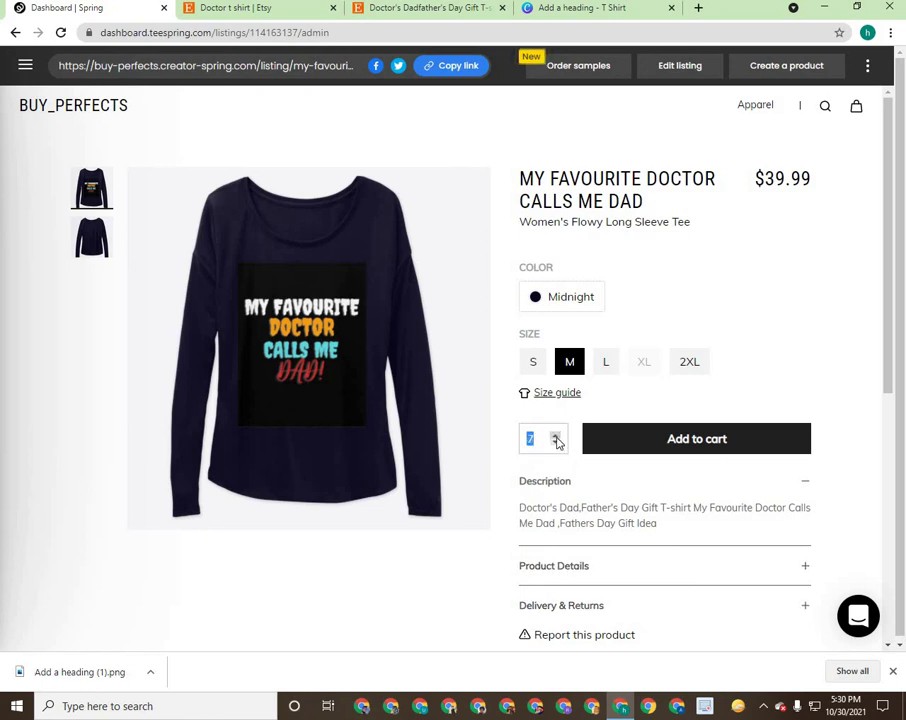
left_click(556, 441)
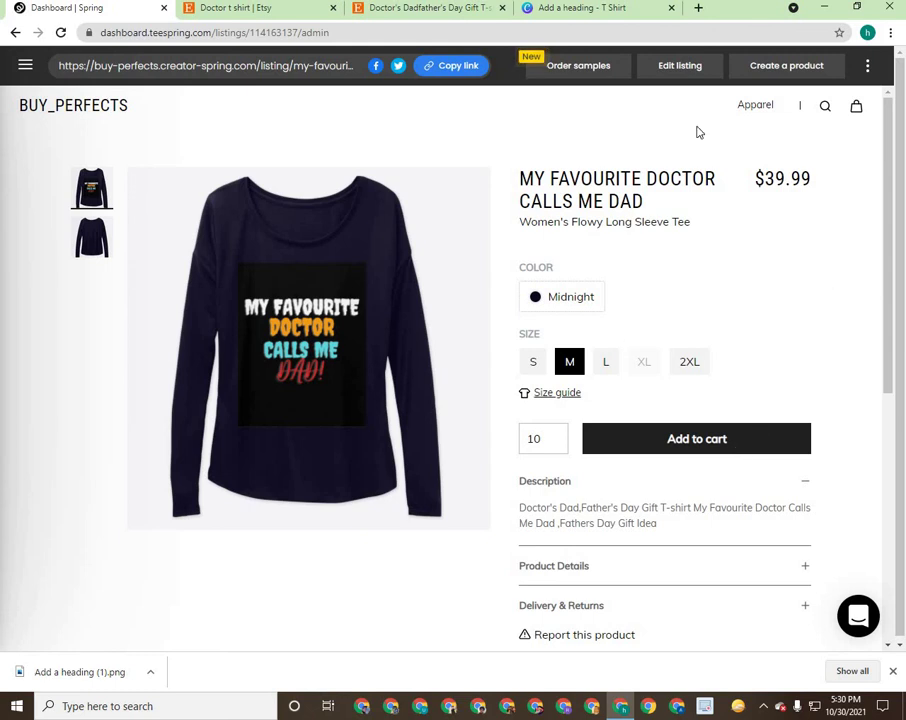
left_click_drag(752, 170, 845, 170)
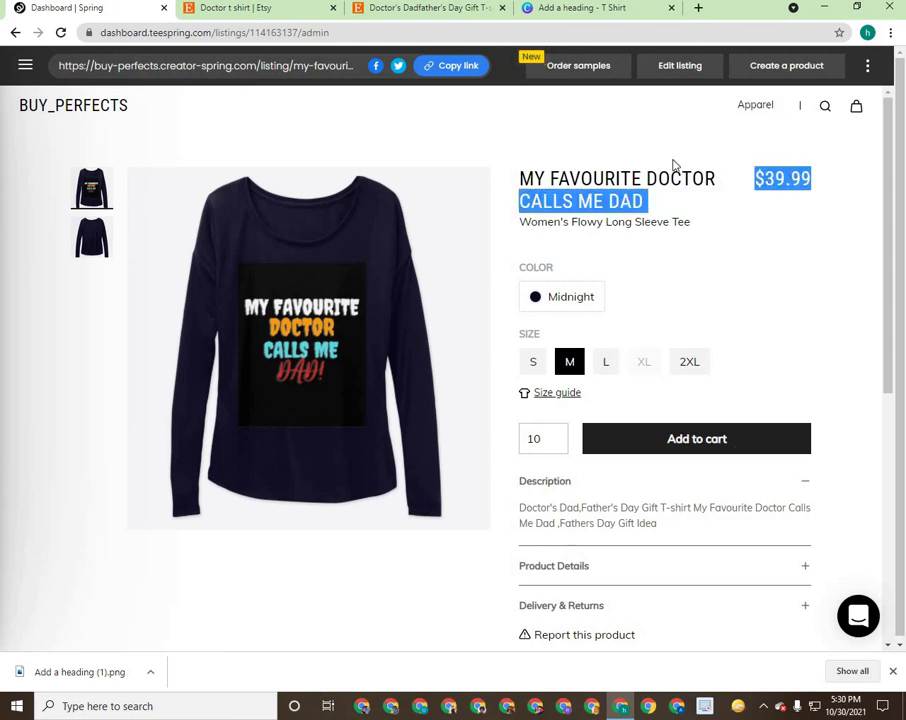
left_click(551, 162)
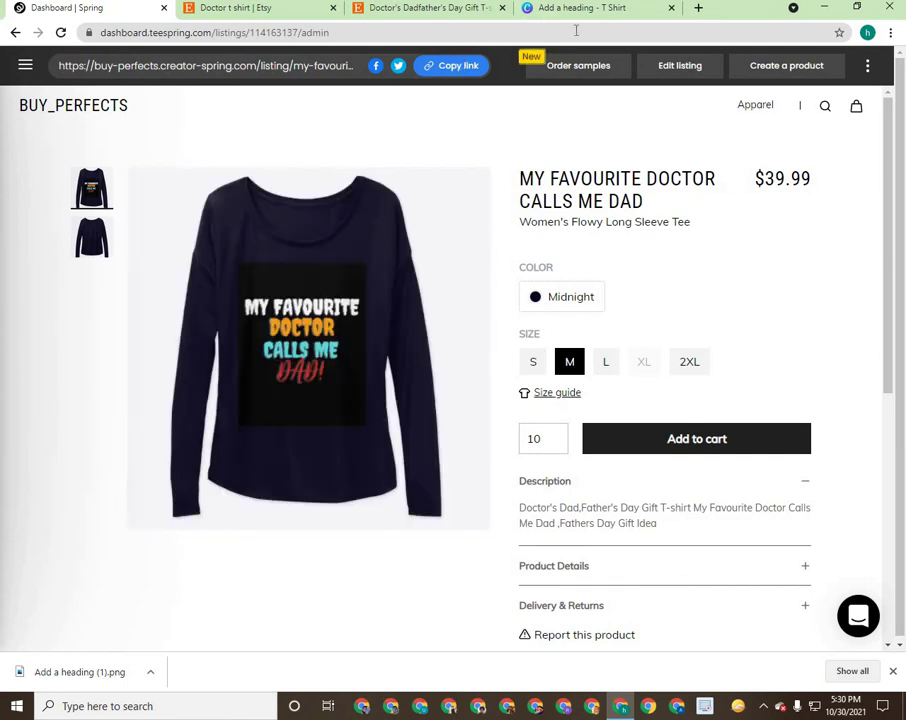
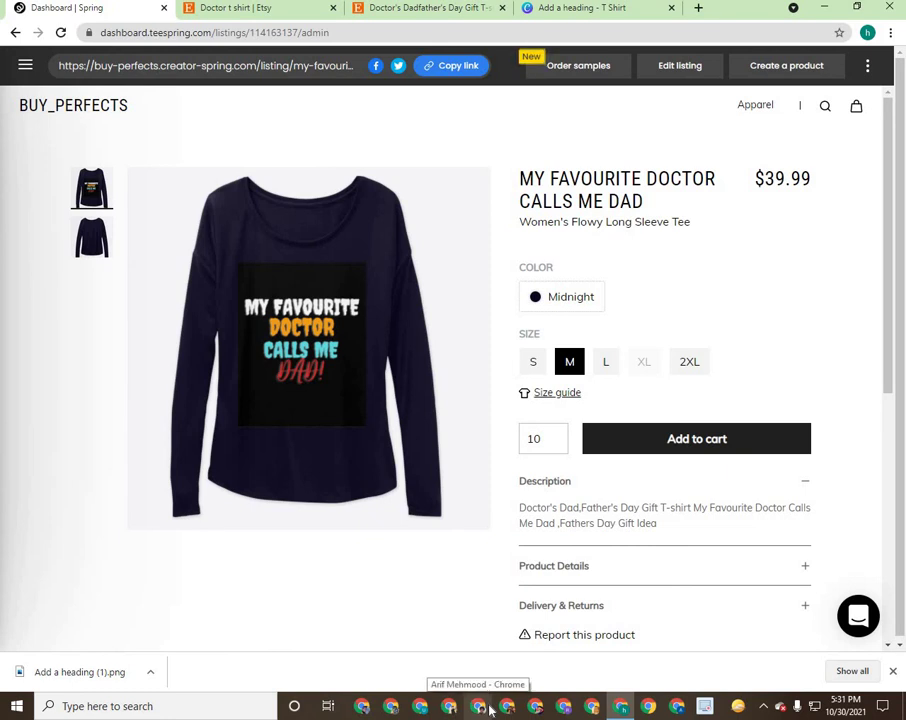
Copy the Spring listing's shareable link and bring the new browser tab forward.
left_click(486, 706)
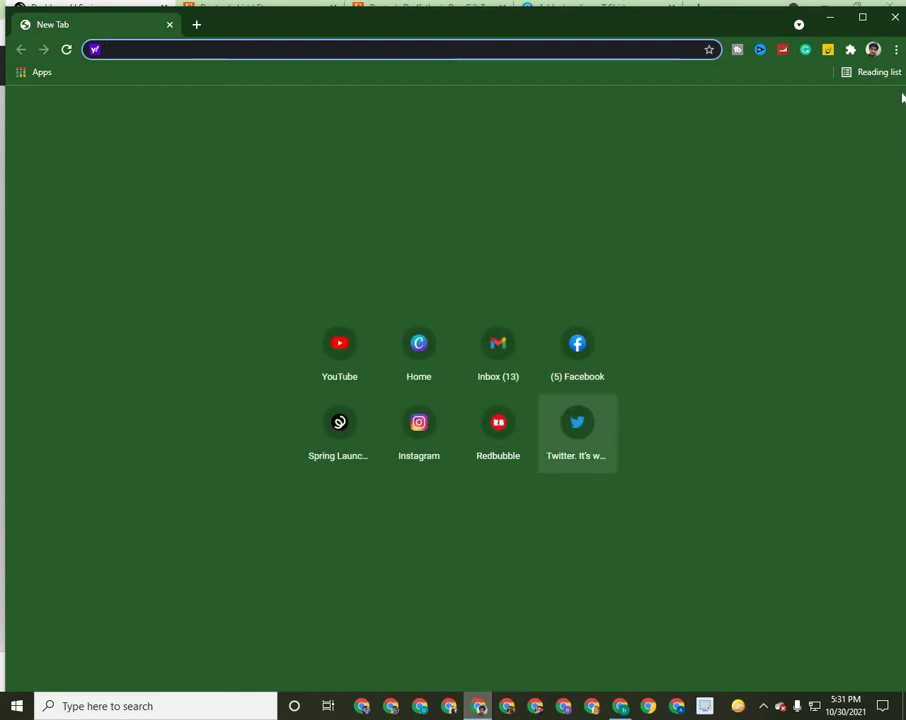
left_click(829, 18)
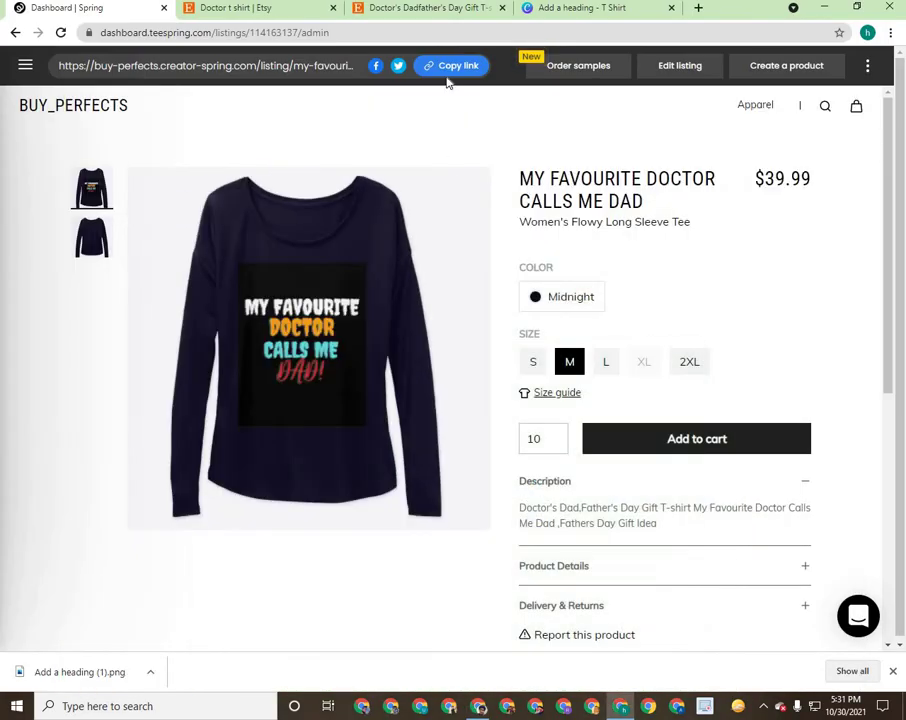
left_click(443, 70)
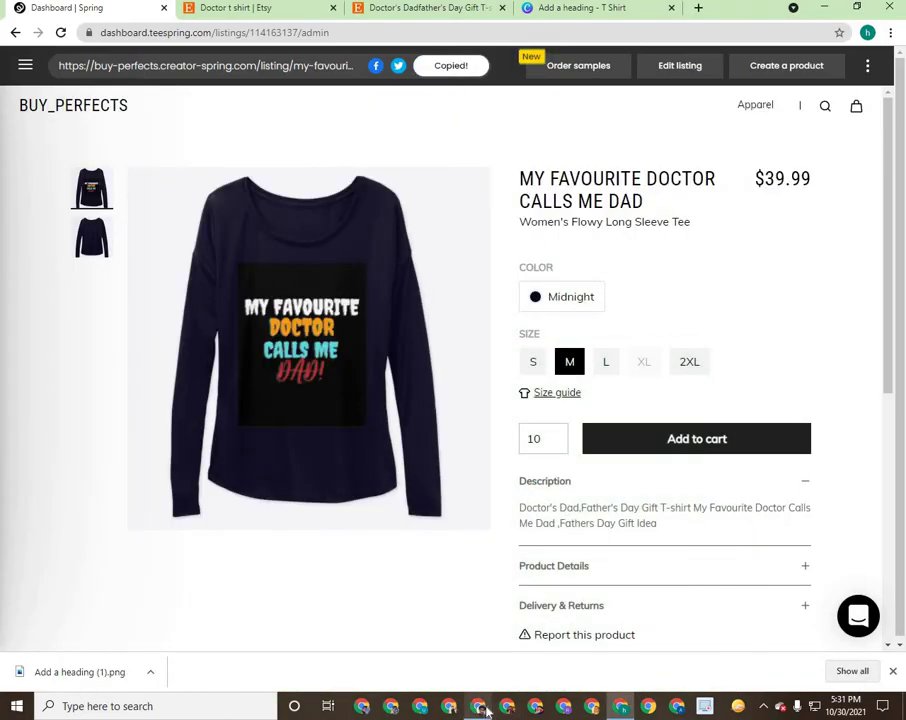
left_click(485, 709)
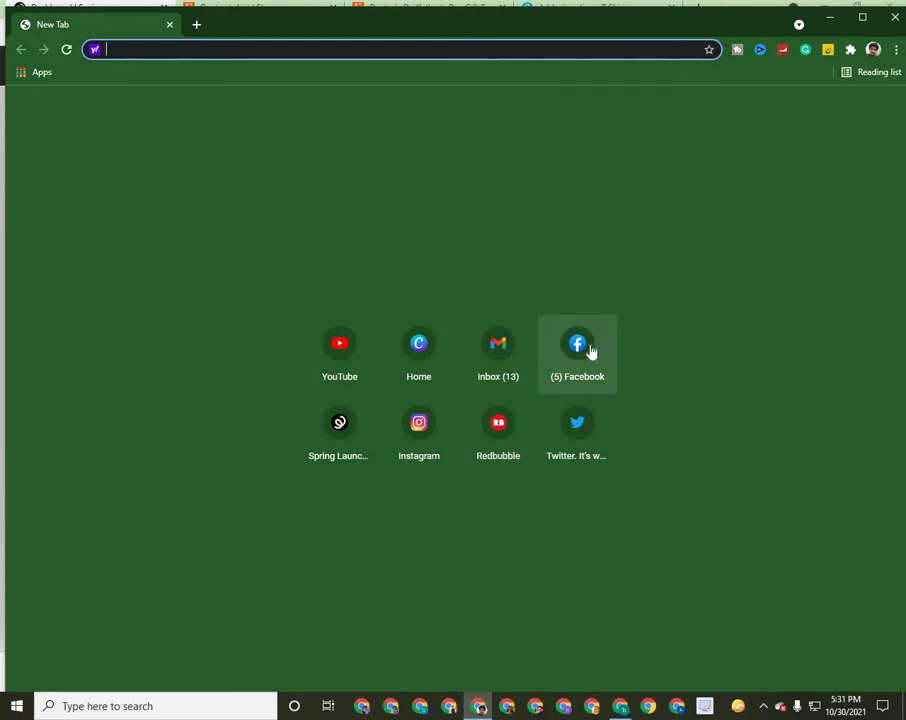
Go to the 'Youtuber Usman swati' Facebook page and start a new page post.
left_click(591, 351)
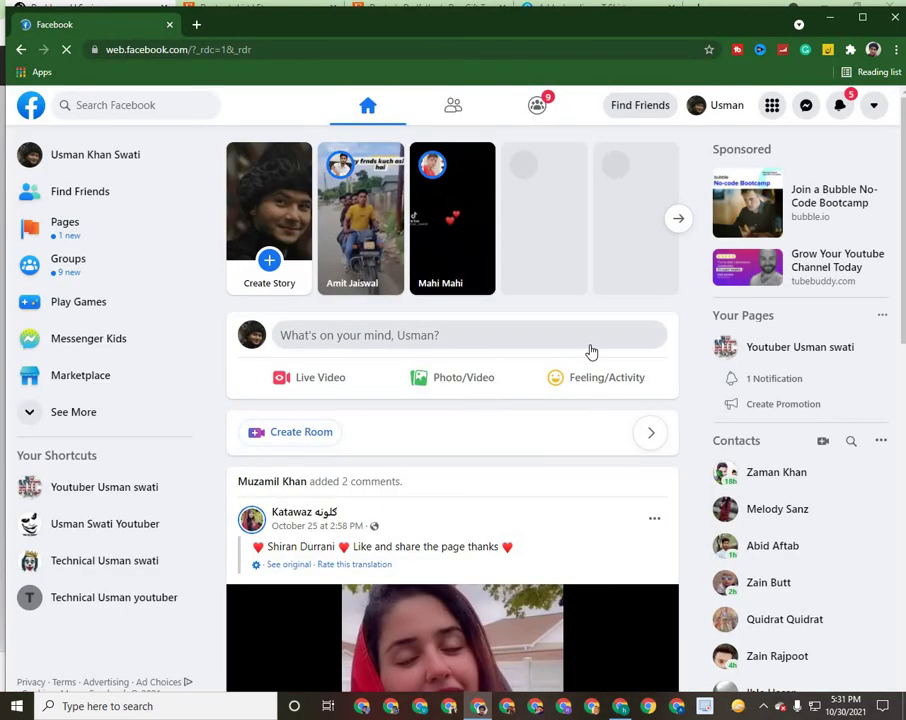
scroll(562, 350, "down", 3)
scroll(560, 351, "down", 10)
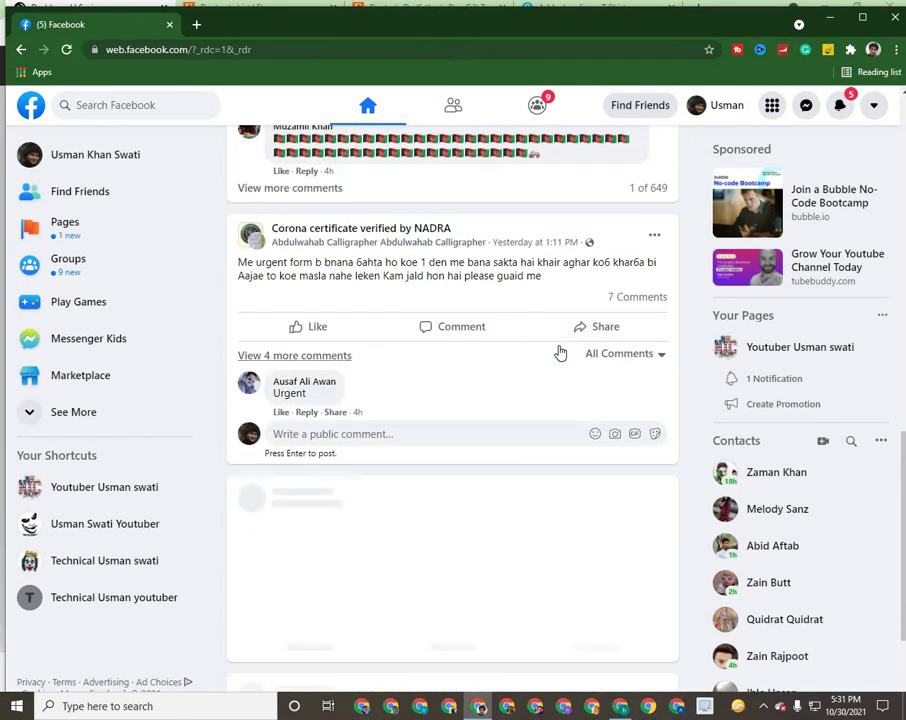
left_click(107, 493)
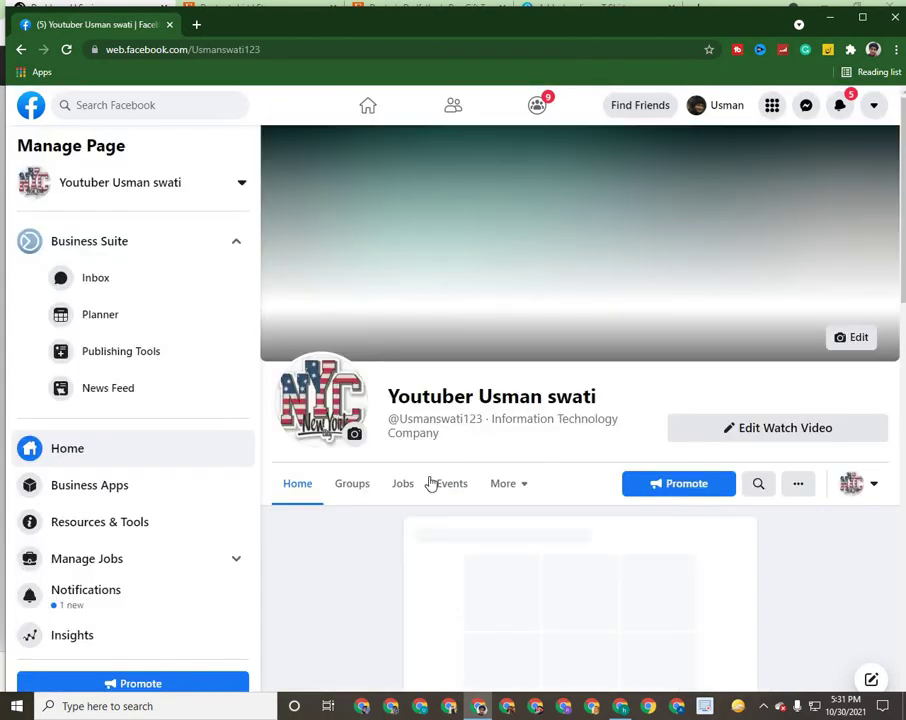
scroll(536, 529, "down", 5)
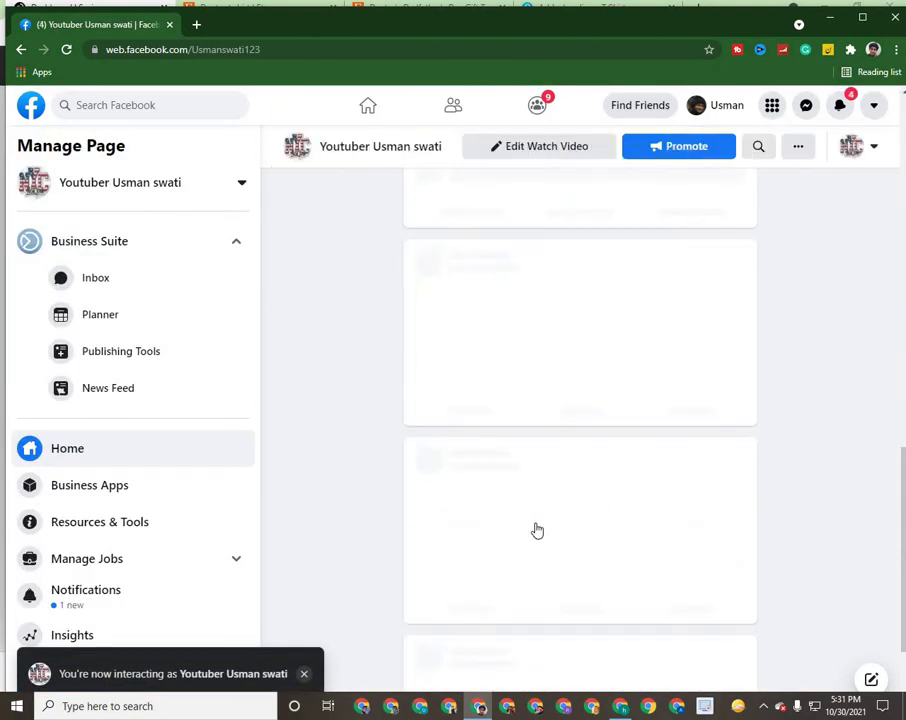
scroll(619, 477, "up", 3)
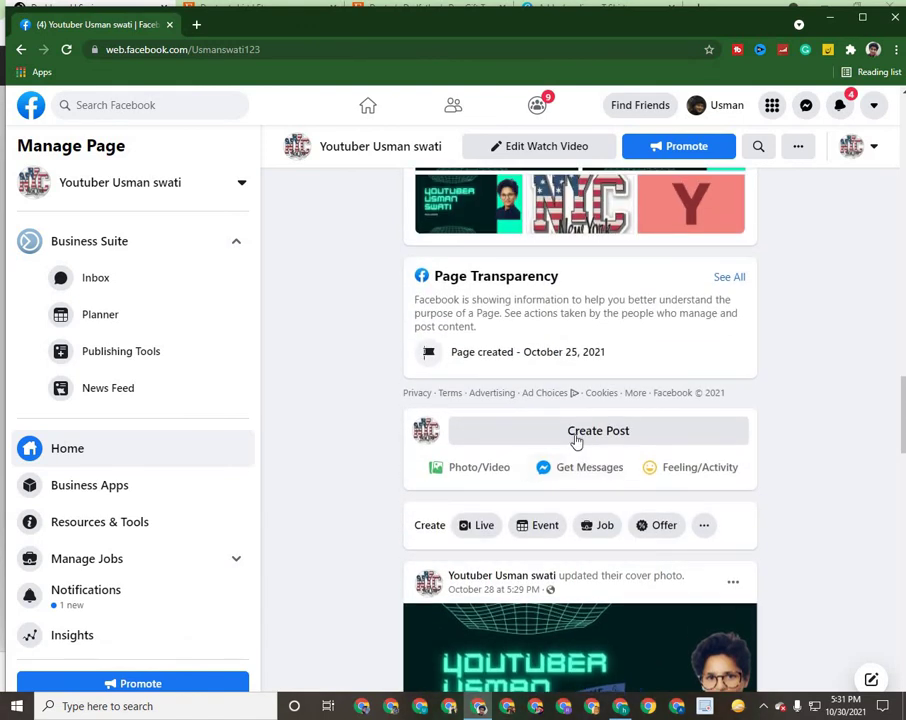
left_click(576, 436)
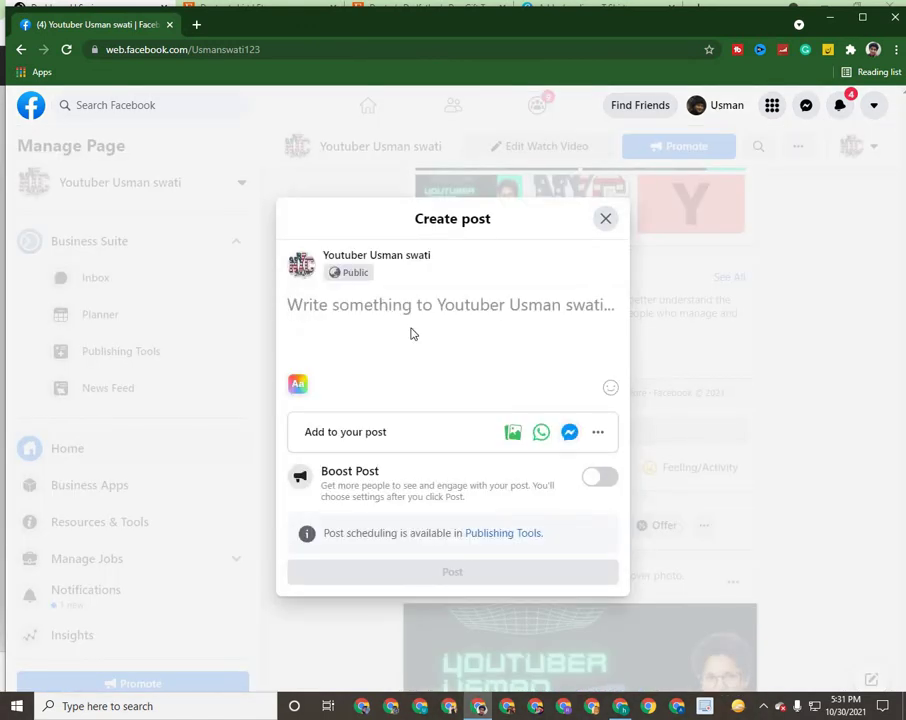
Give the post a dark navy background and paste the Spring listing link into it.
right_click(403, 304)
left_click(298, 382)
left_click(300, 385)
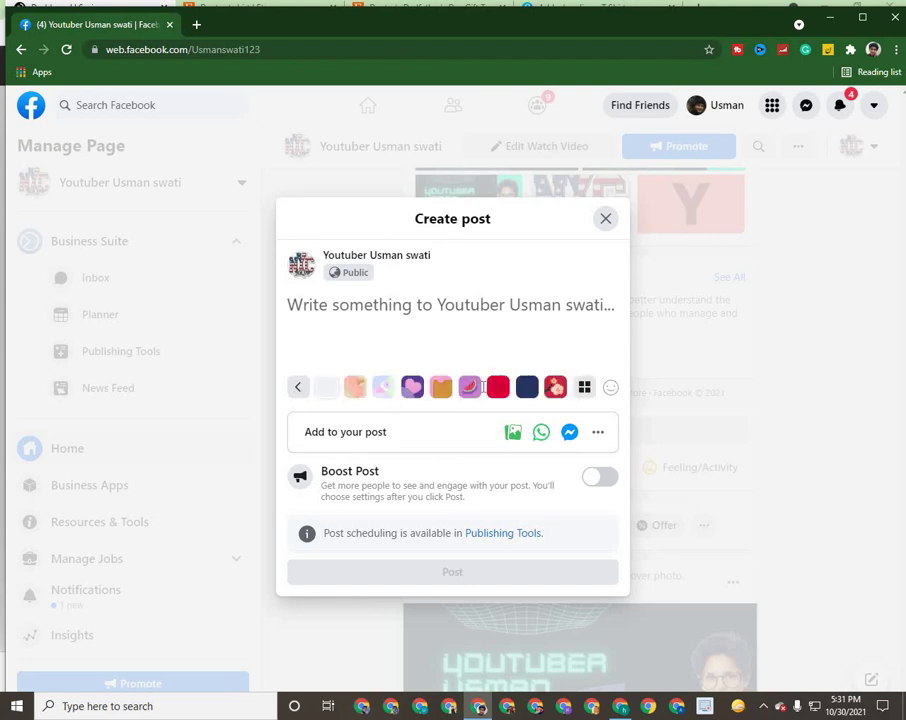
left_click(526, 388)
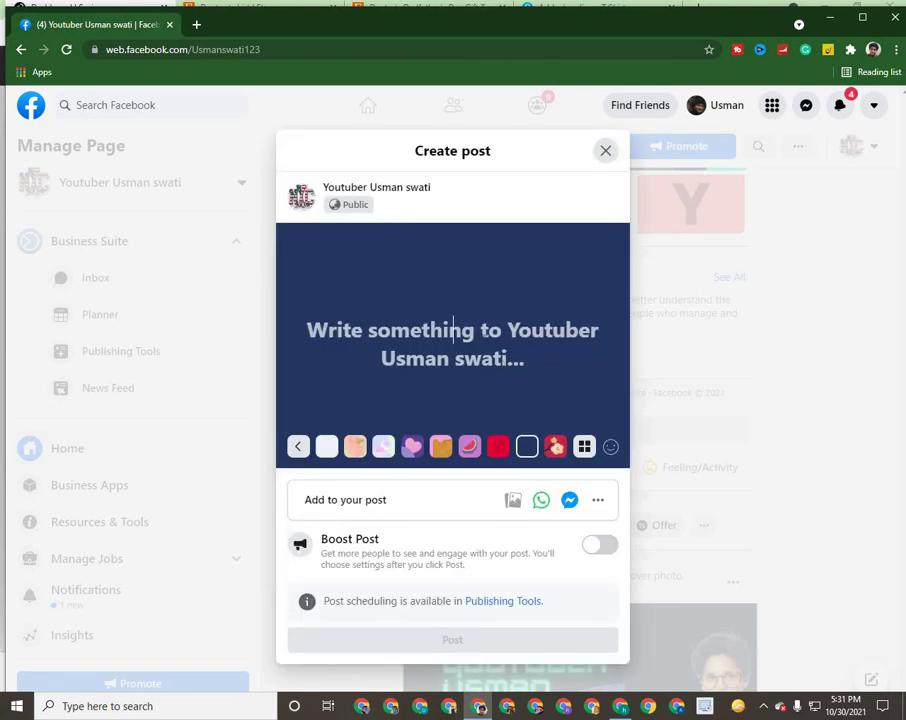
right_click(484, 344)
left_click(510, 446)
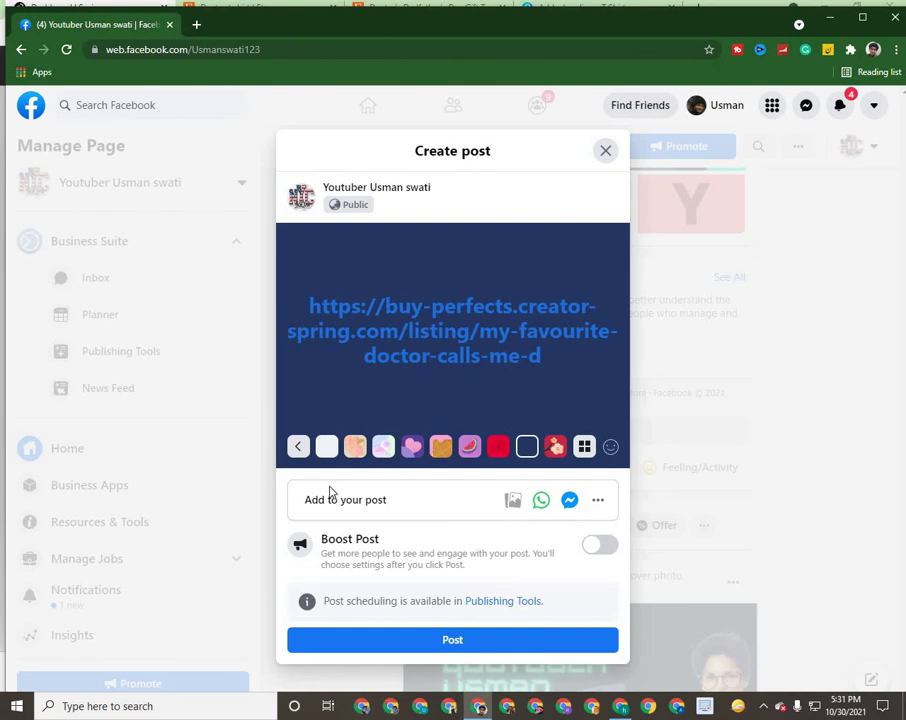
Reset the background to plain, attach the sweatshirt image, and publish the post.
left_click(327, 448)
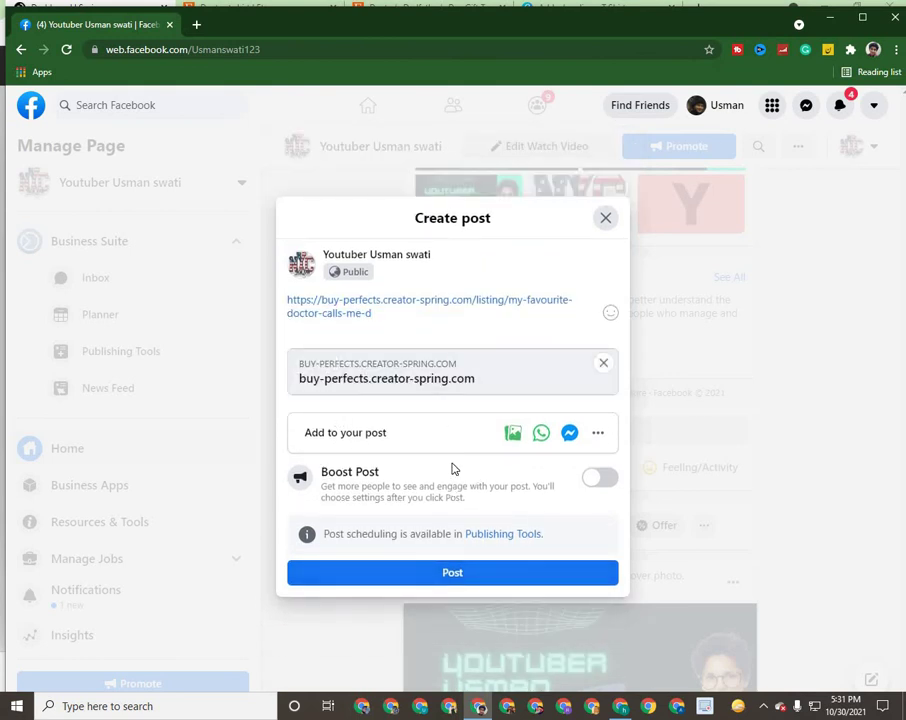
left_click(513, 434)
double_click(162, 228)
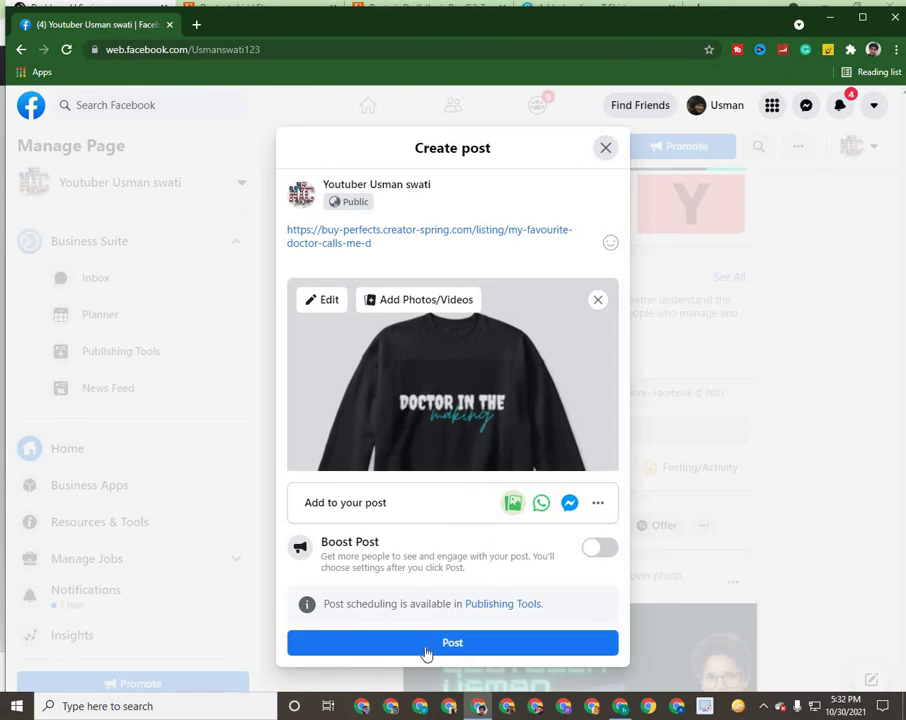
left_click(427, 640)
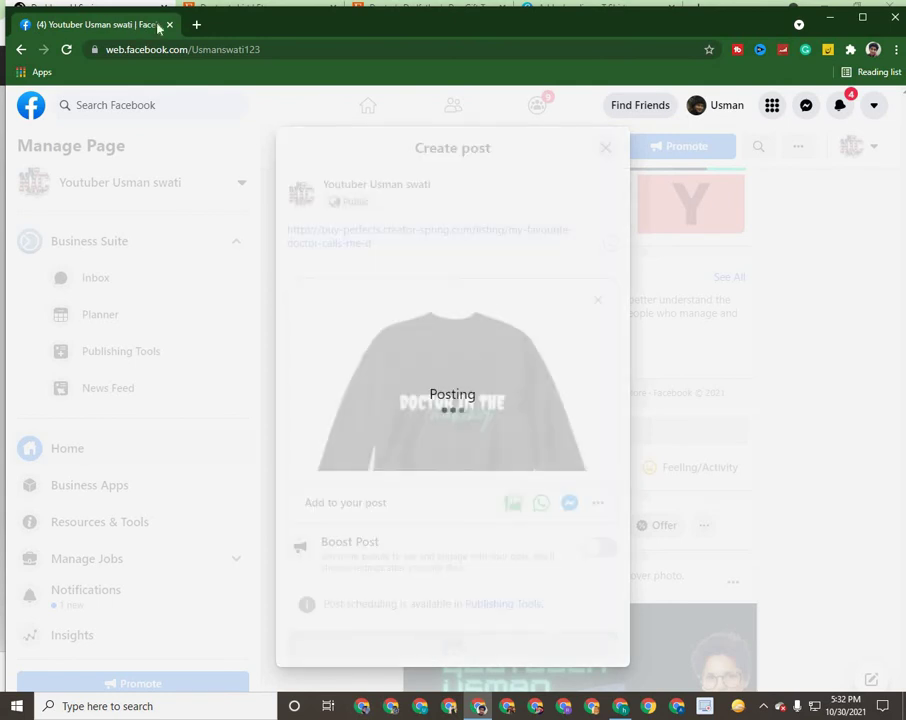
Open Instagram in a new tab and look over the 'Doctor in the making' sweatshirt post.
key("ctrl+t")
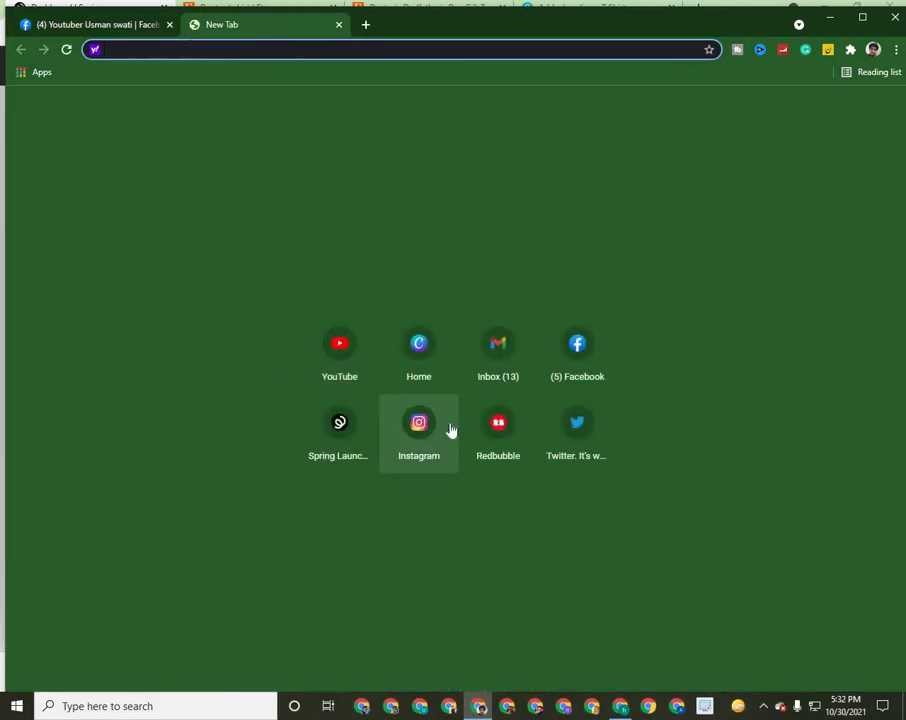
left_click(421, 425)
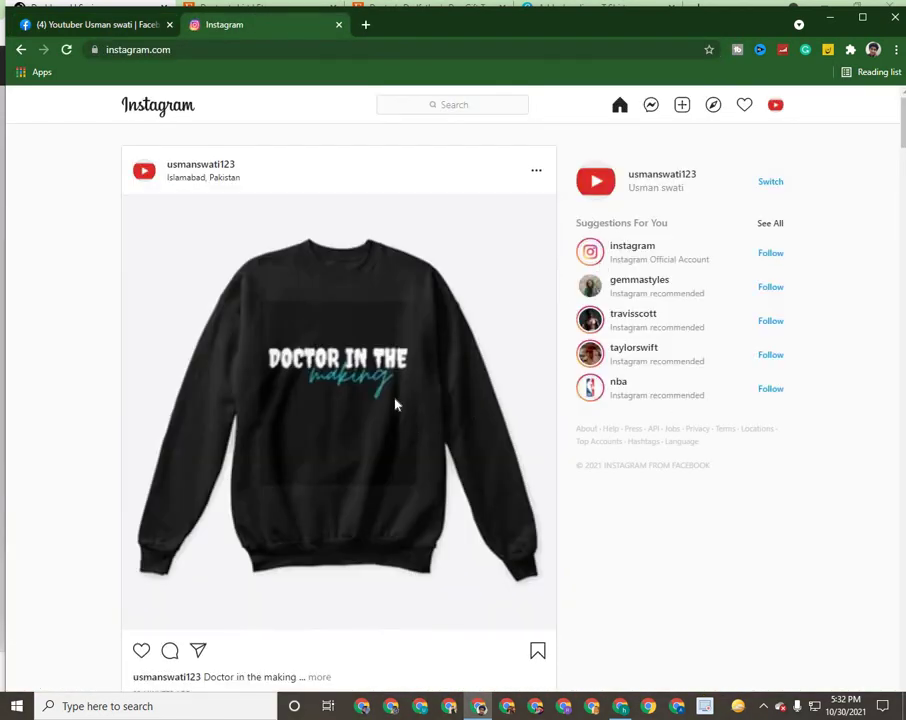
scroll(277, 347, "down", 3)
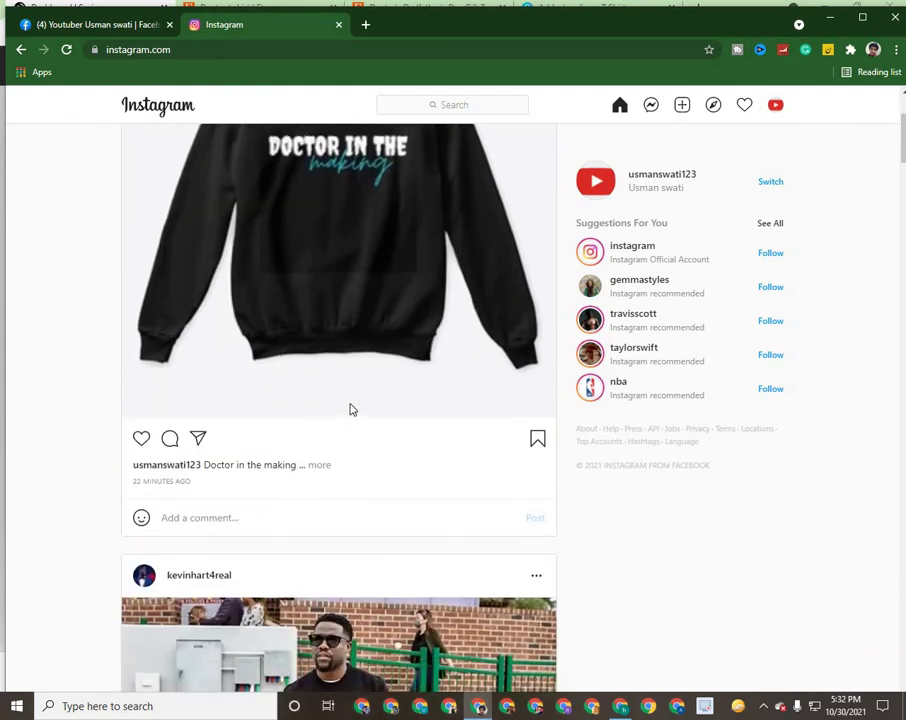
scroll(352, 409, "up", 3)
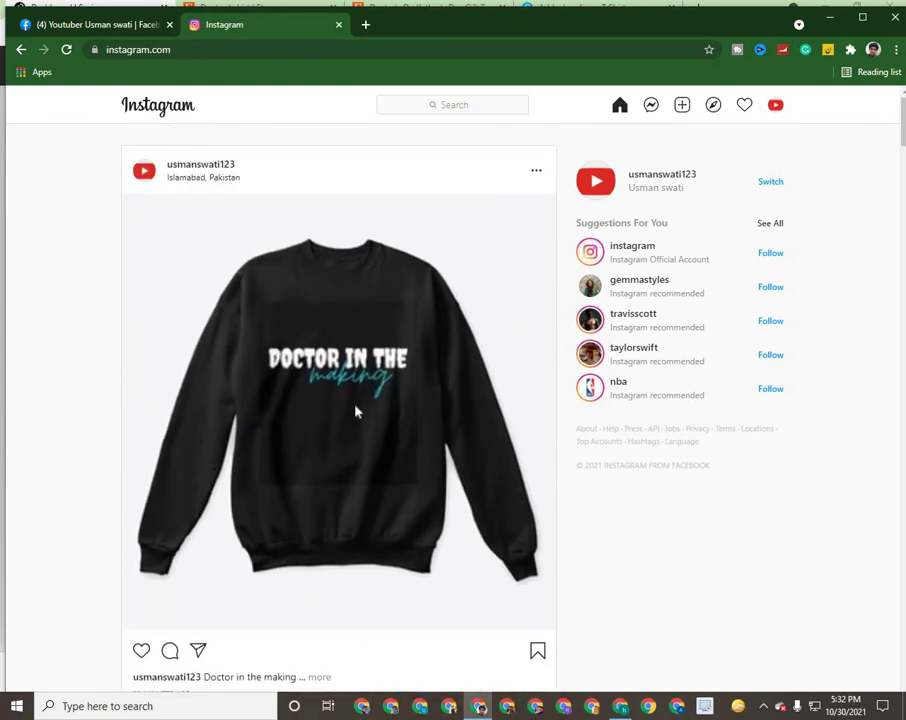
scroll(355, 410, "down", 2)
scroll(355, 410, "up", 2)
left_click(368, 26)
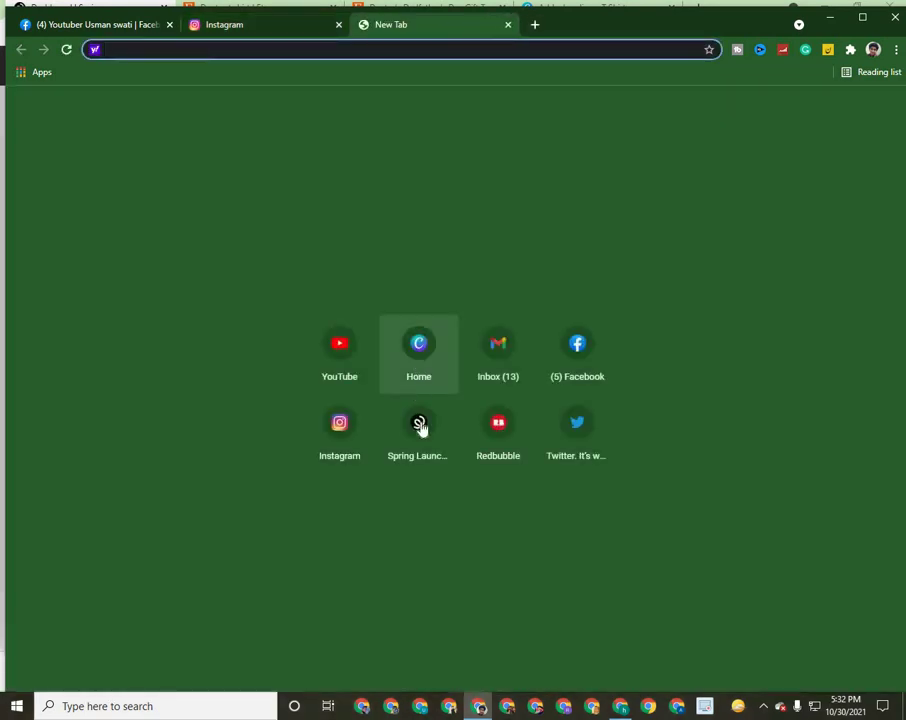
Tweet the pasted buy-perfects Spring listing link from the Twitter home page.
left_click(568, 422)
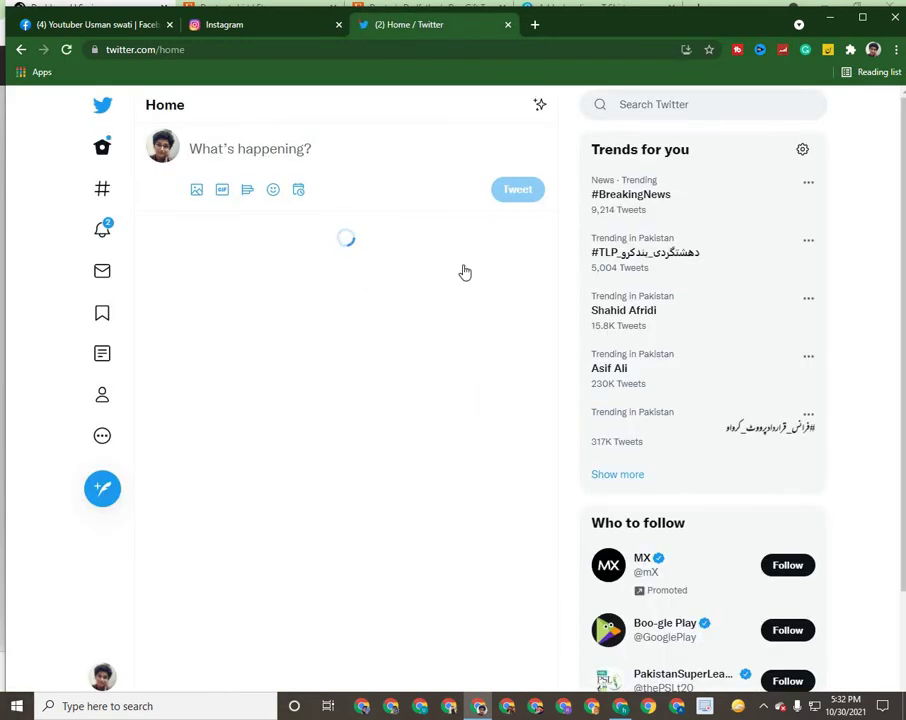
left_click(278, 153)
right_click(194, 149)
left_click(257, 261)
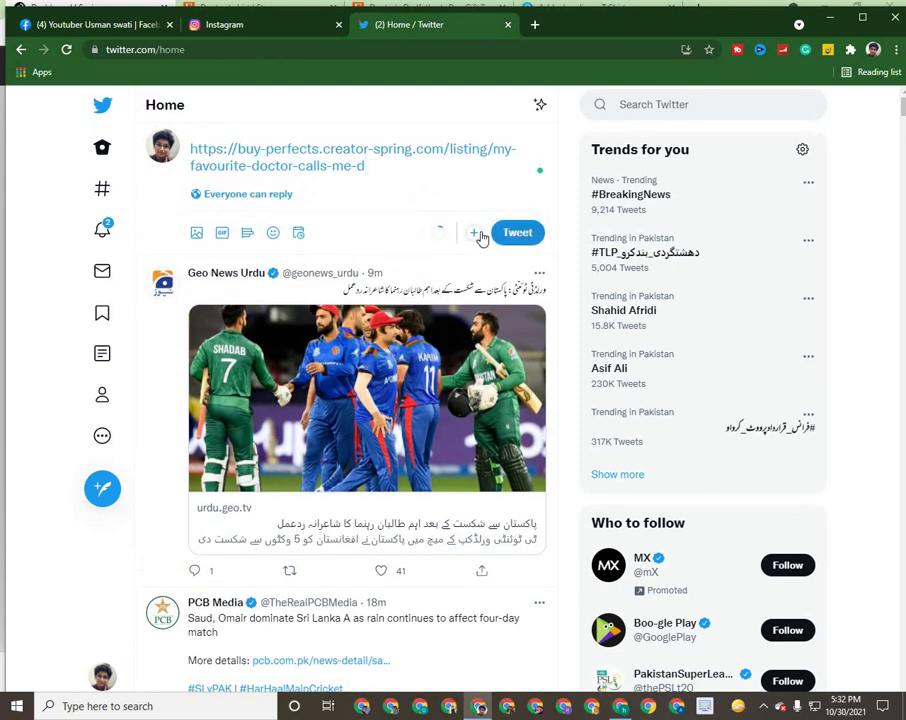
left_click(510, 232)
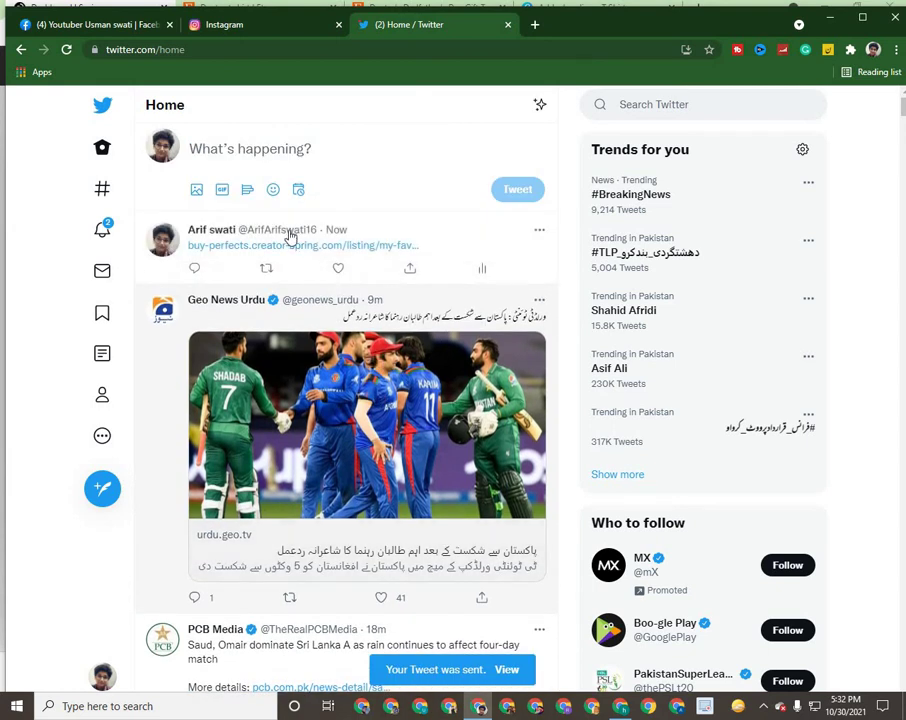
Open the tweeted listing link, then review the Facebook post's sweatshirt photo and link.
left_click(291, 249)
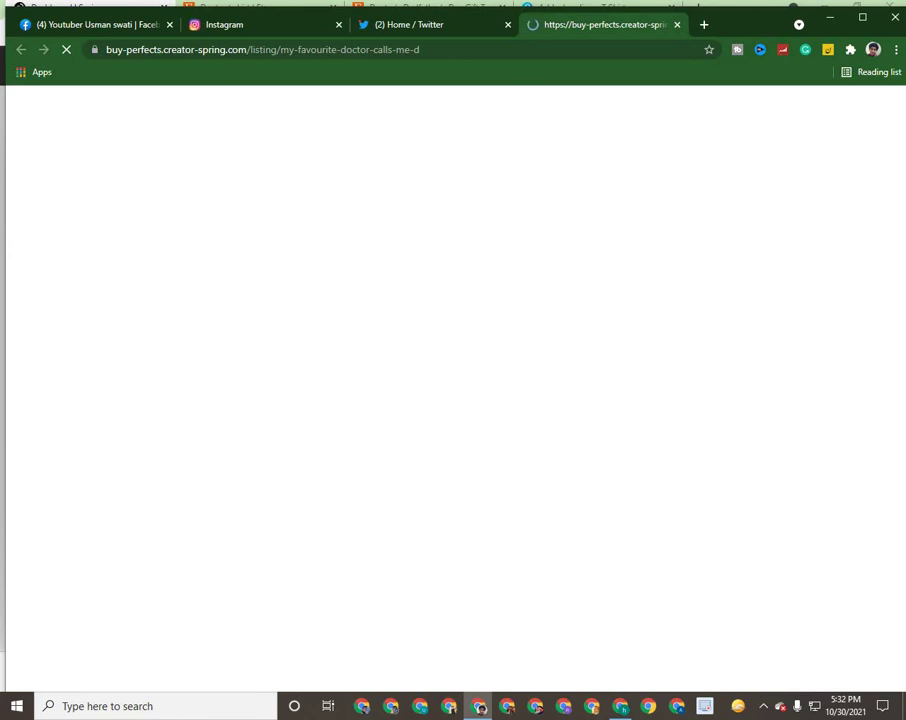
left_click(69, 24)
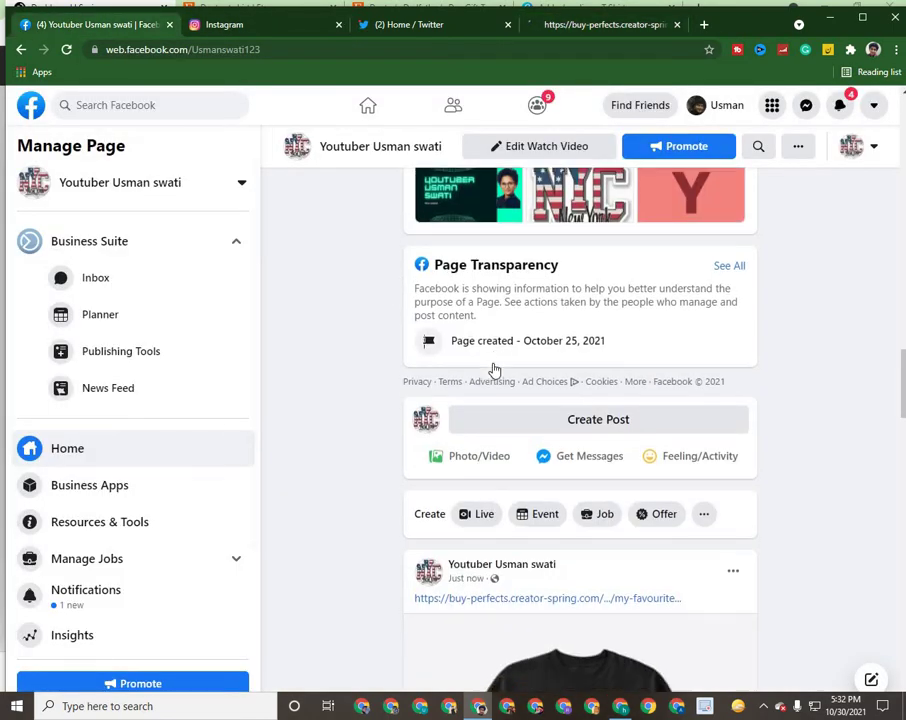
scroll(493, 370, "down", 10)
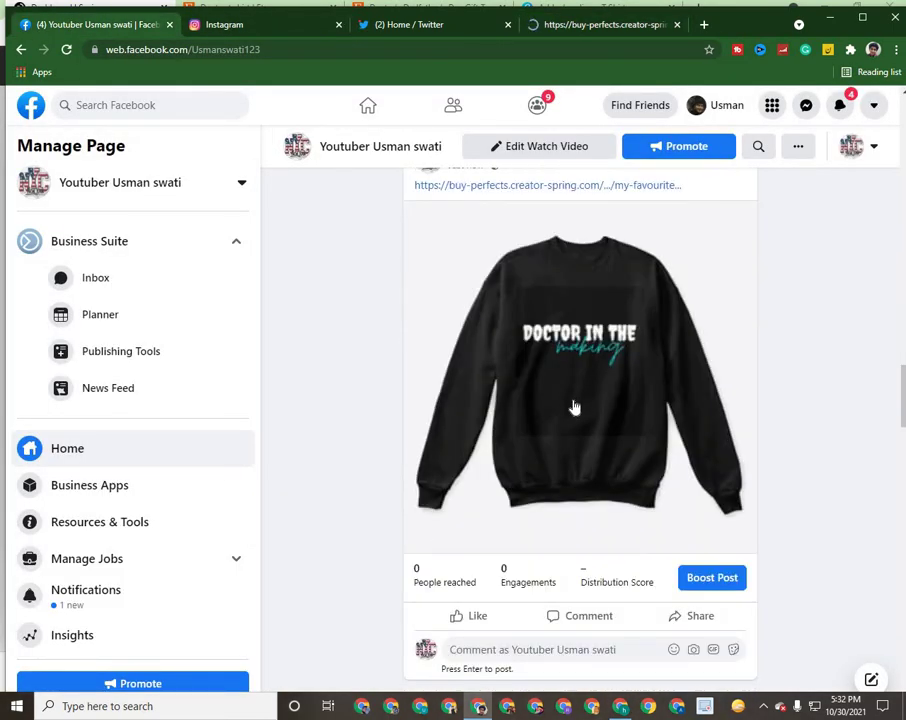
left_click(574, 407)
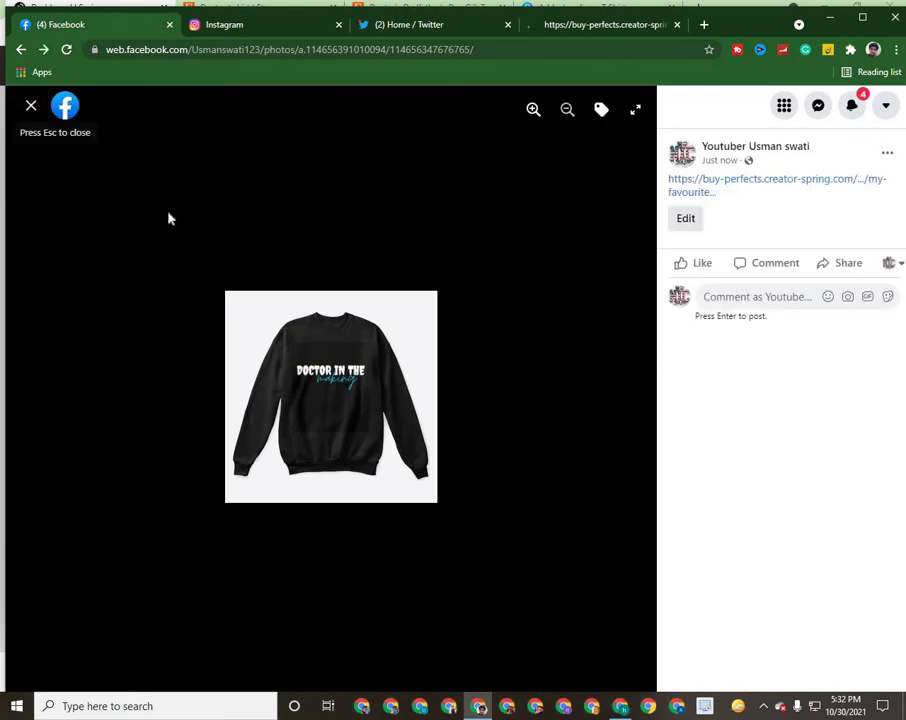
key("Escape")
scroll(501, 412, "down", 2)
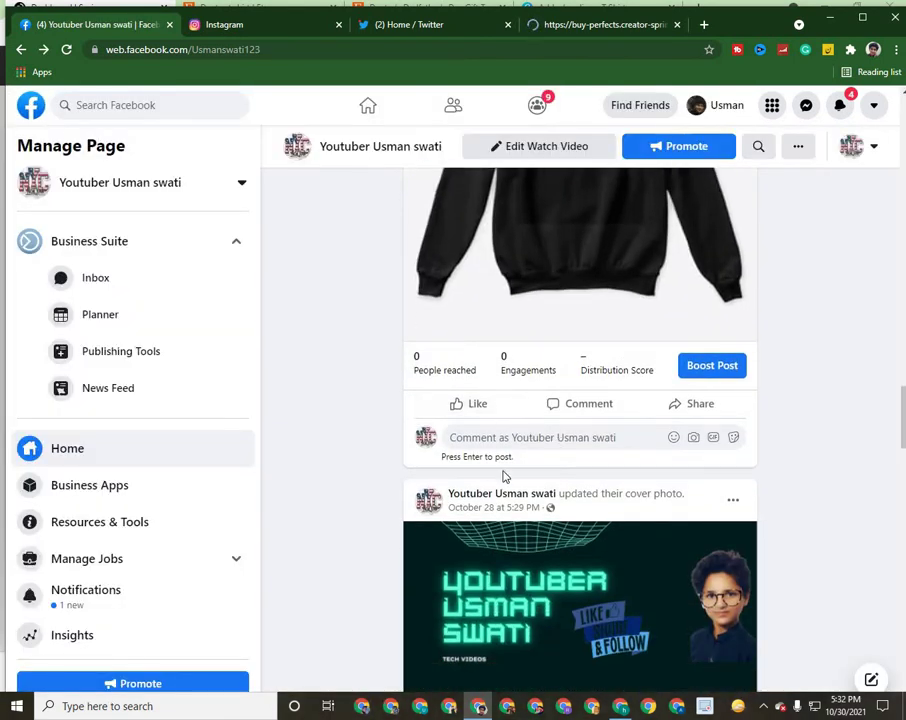
scroll(508, 455, "up", 5)
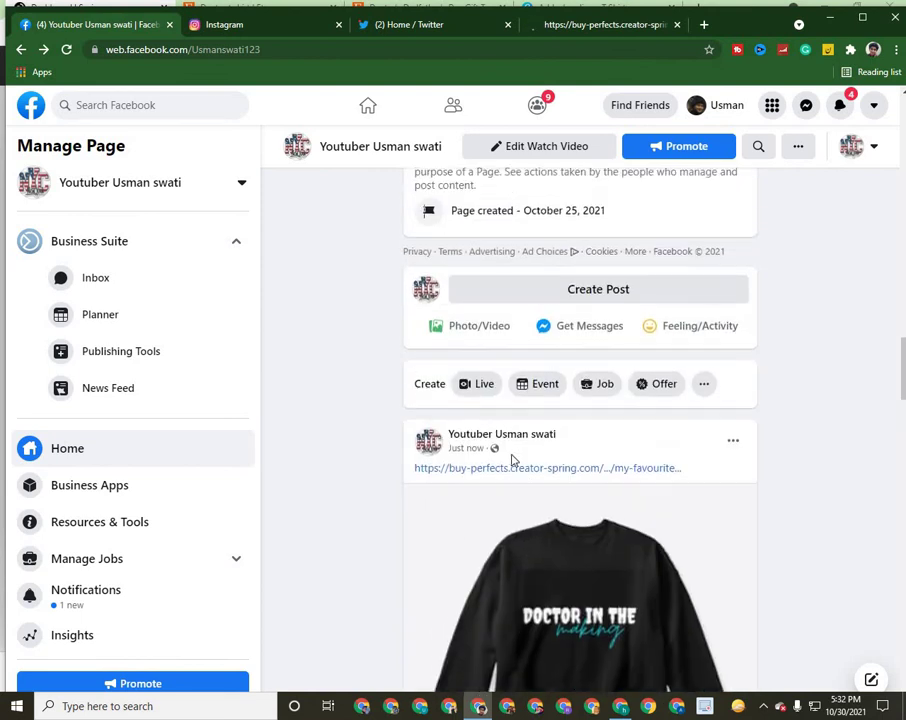
Open the $25.99 Triblend Tee listing from the Facebook post's link, then close that window.
left_click(496, 470)
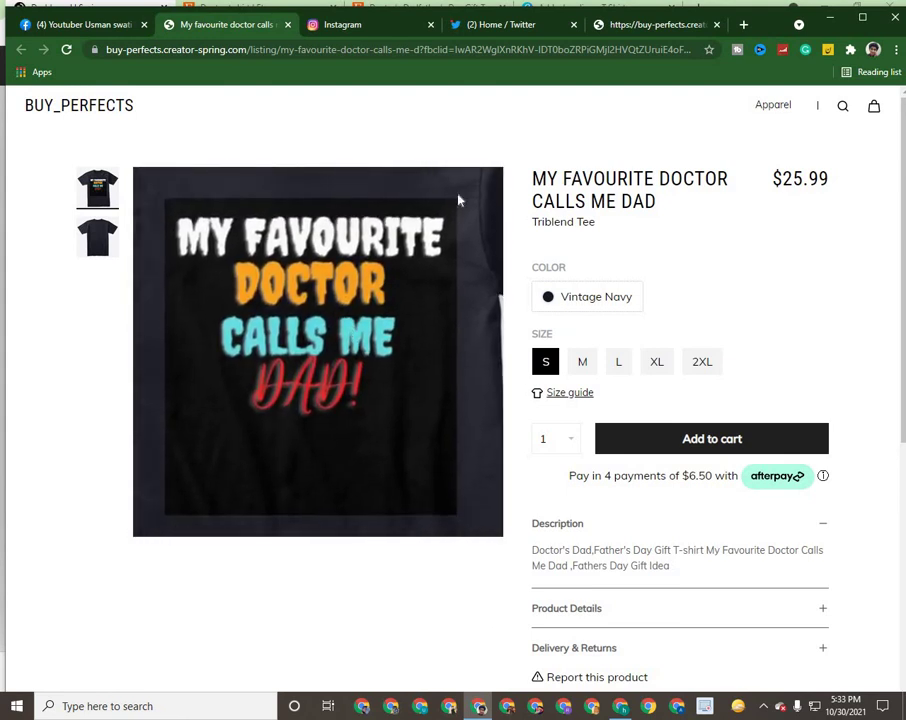
left_click(895, 17)
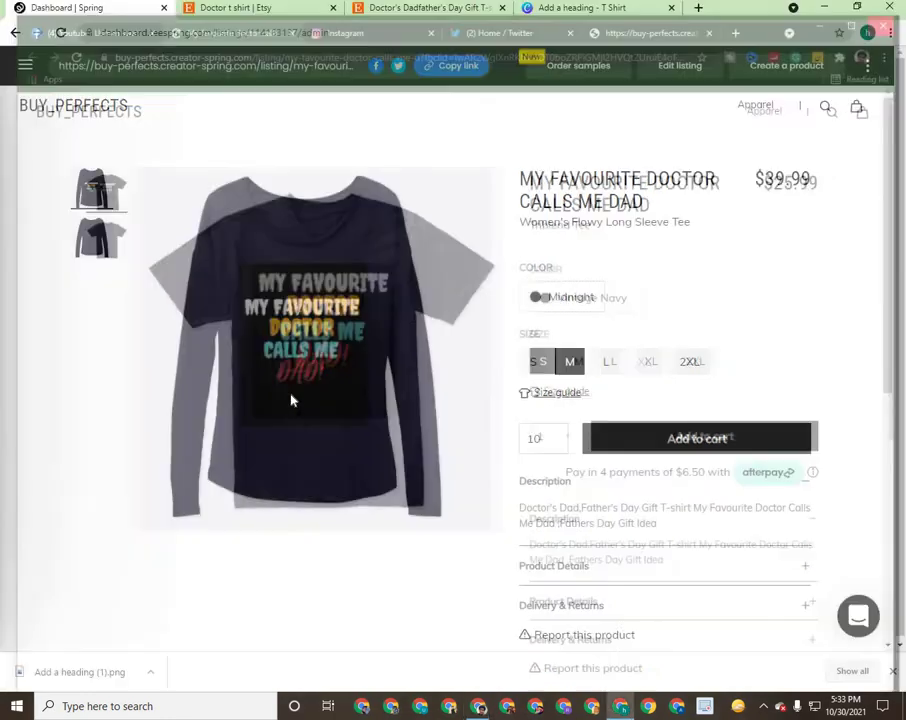